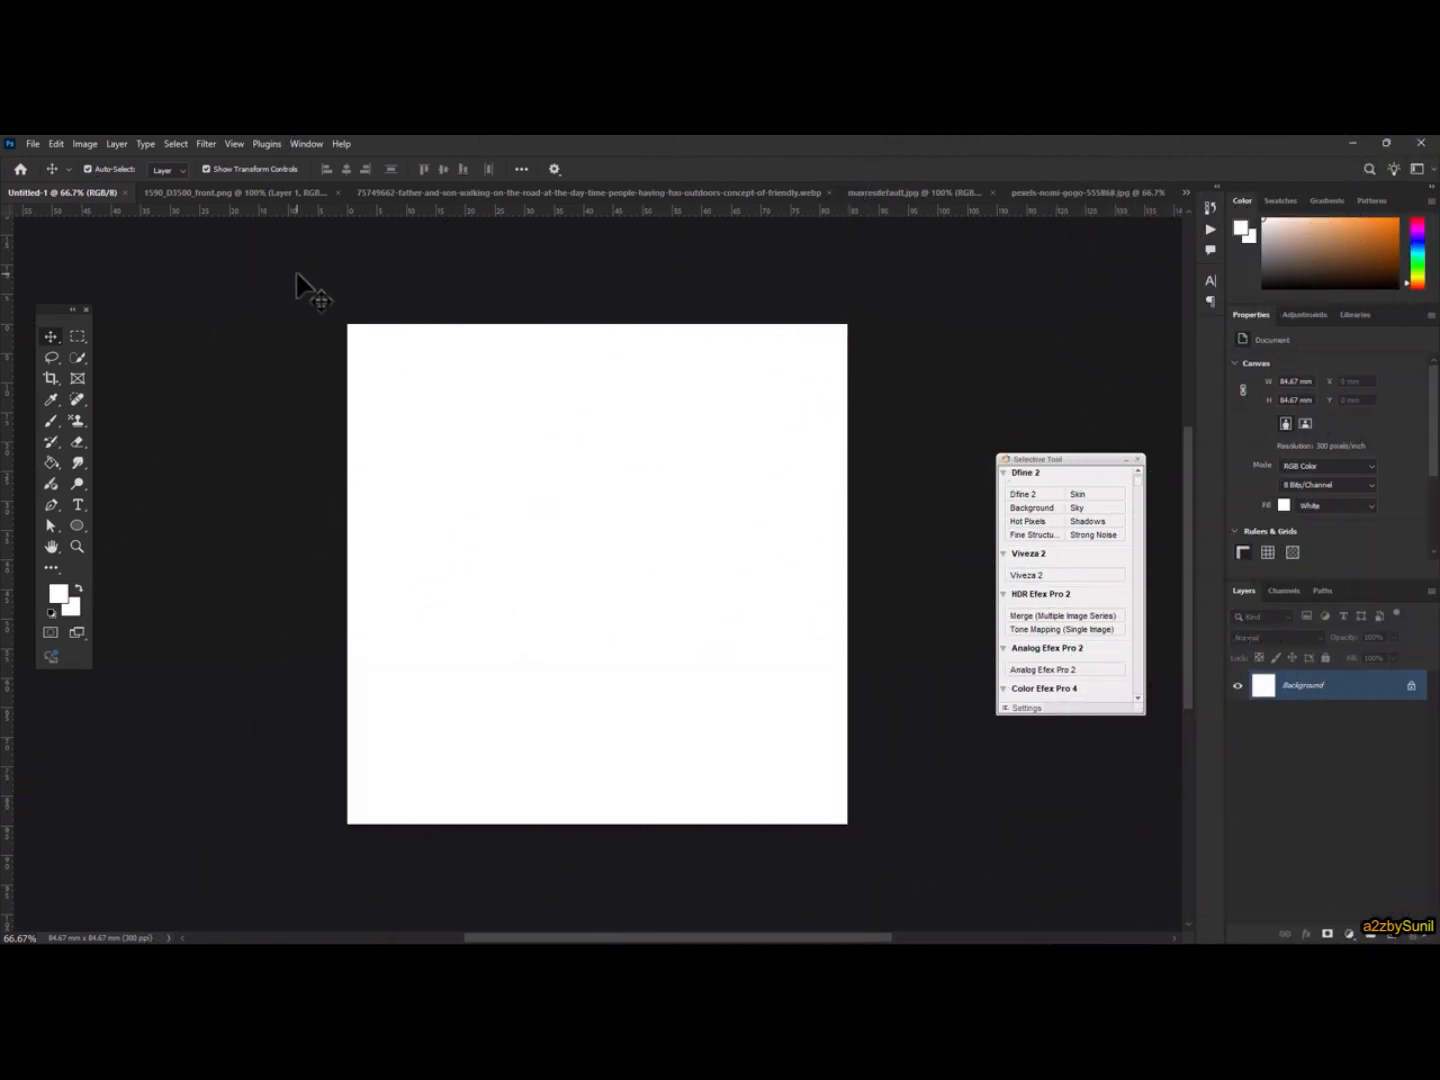
{"action": "left_click", "coordinate": [255, 193]}
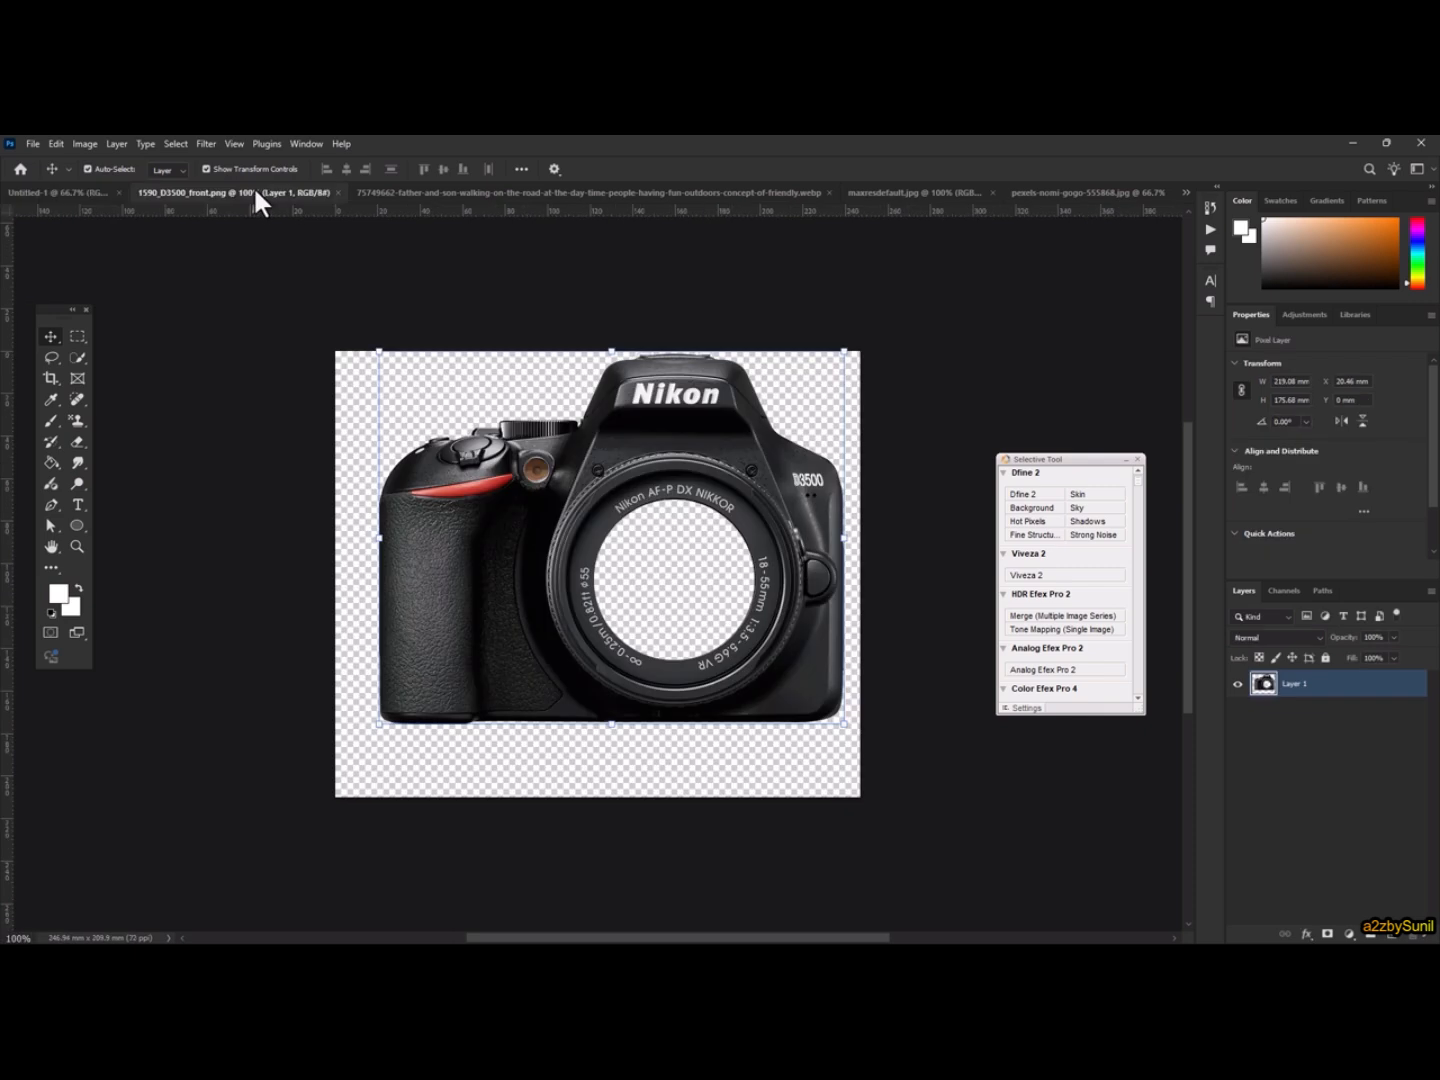
{"action": "left_click", "coordinate": [32, 189]}
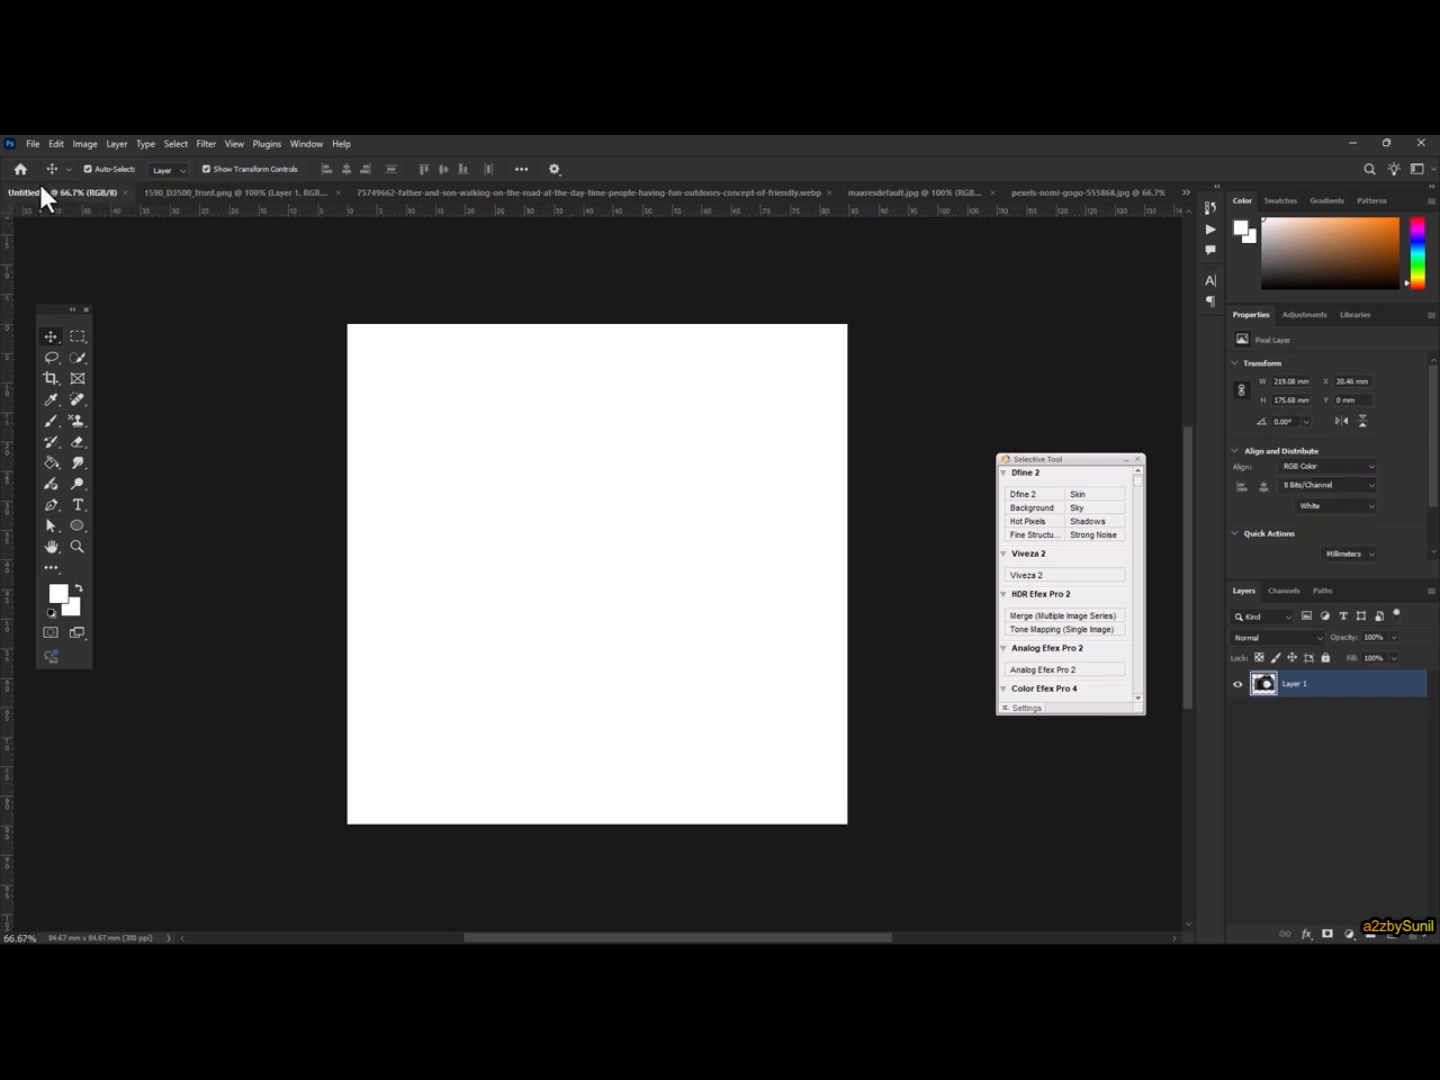
{"action": "left_click", "coordinate": [320, 195]}
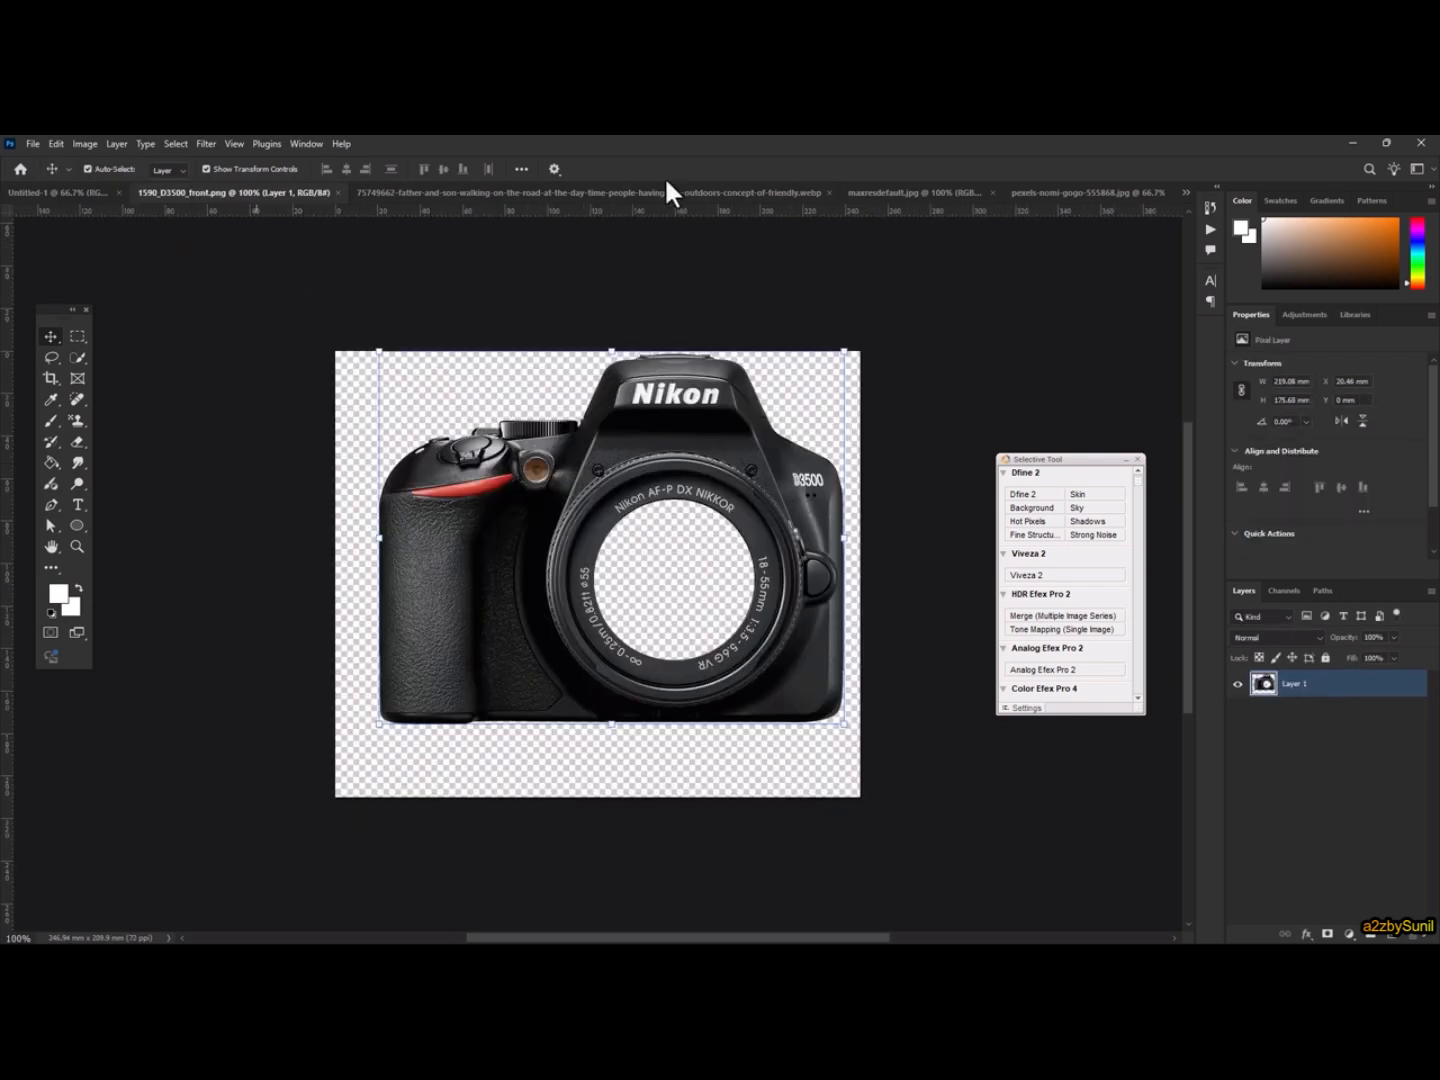
{"action": "left_click", "coordinate": [1186, 192]}
{"action": "left_click", "coordinate": [817, 286]}
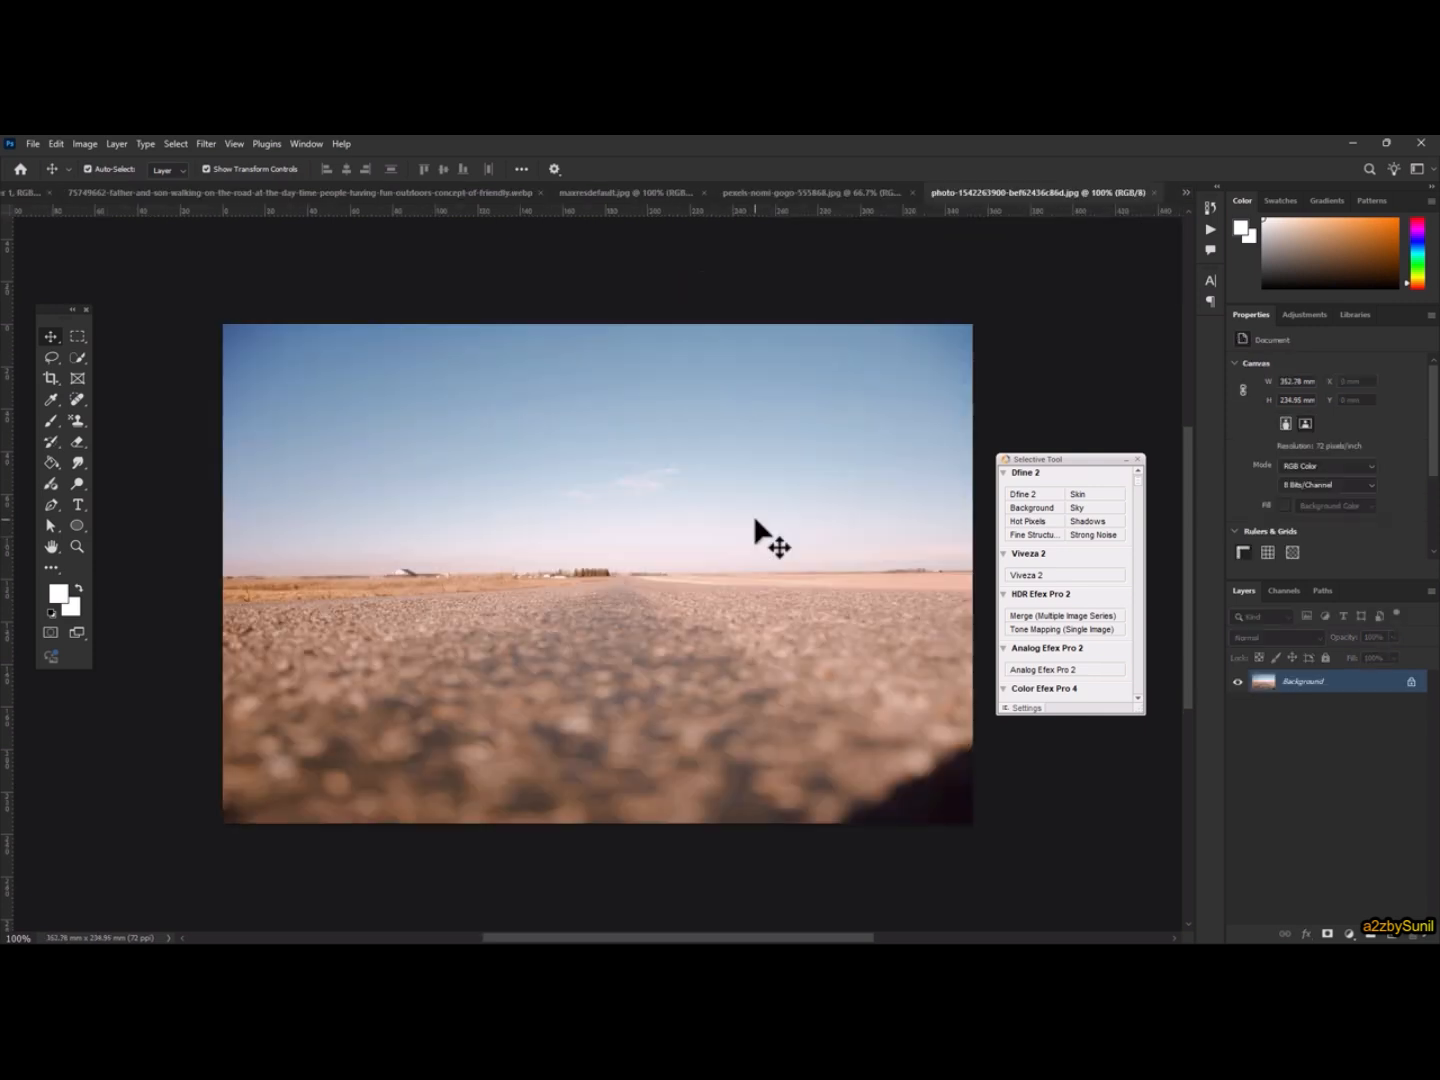
{"action": "left_click_drag", "start_coordinate": [590, 518], "coordinate": [754, 563]}
Step: Enlarge the road photo layer to about 159% so it covers the whole canvas, and close the floating Selective Tool palette
{"action": "left_click_drag", "start_coordinate": [794, 472], "coordinate": [925, 343]}
{"action": "left_click_drag", "start_coordinate": [602, 531], "coordinate": [629, 481]}
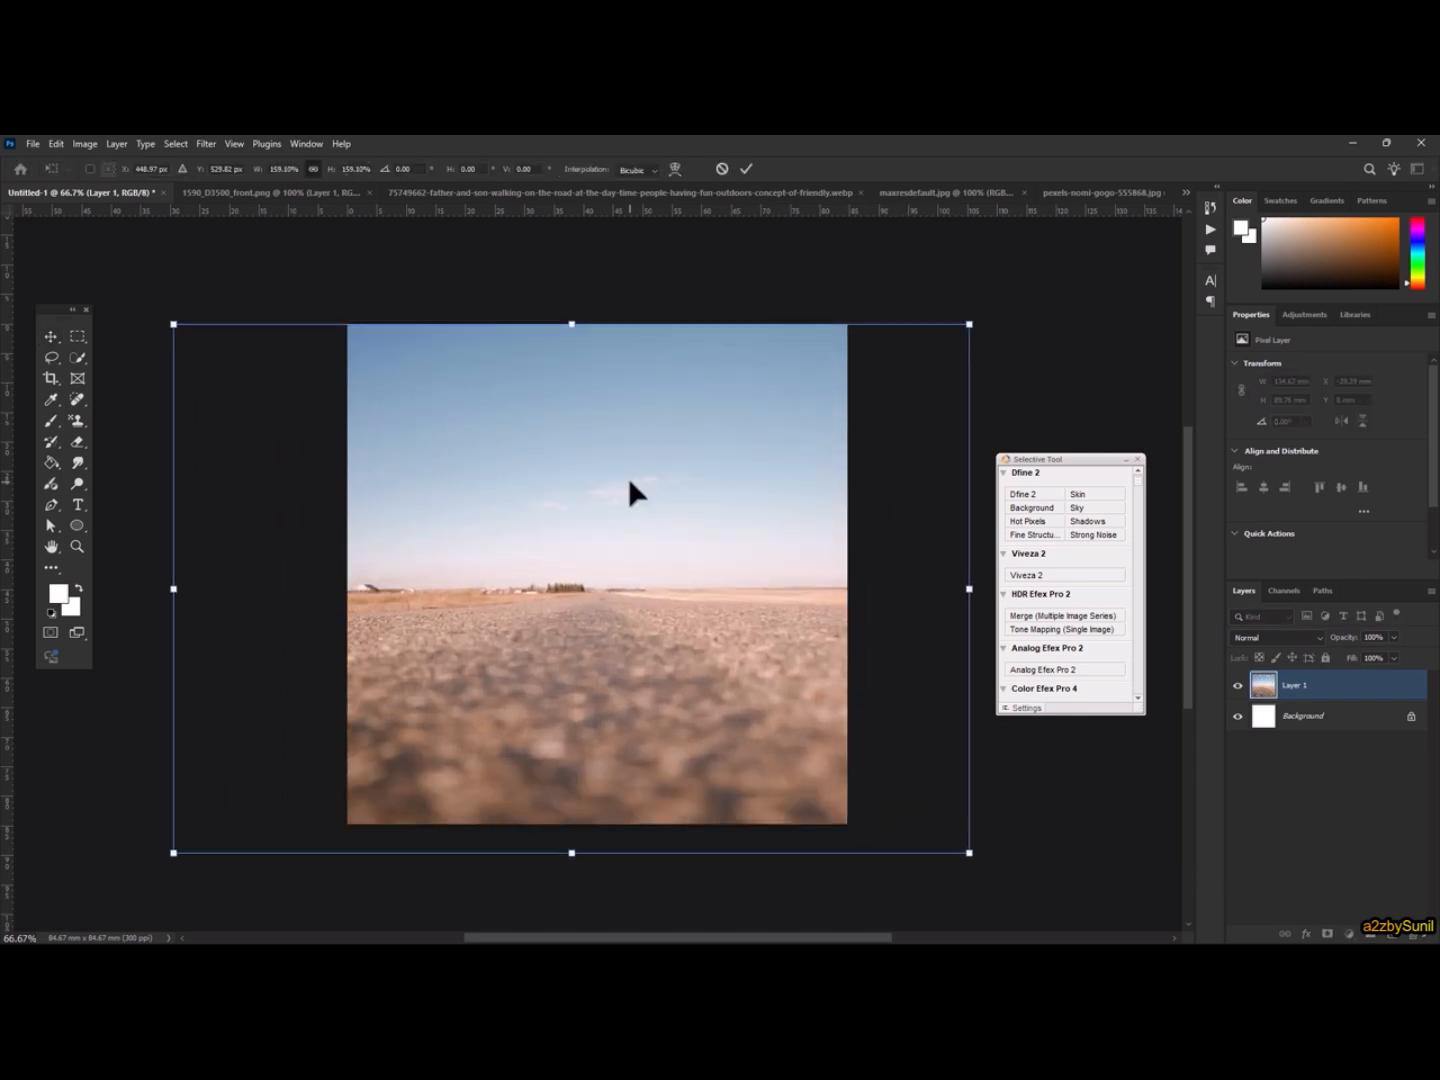
{"action": "left_click_drag", "start_coordinate": [630, 481], "coordinate": [765, 401]}
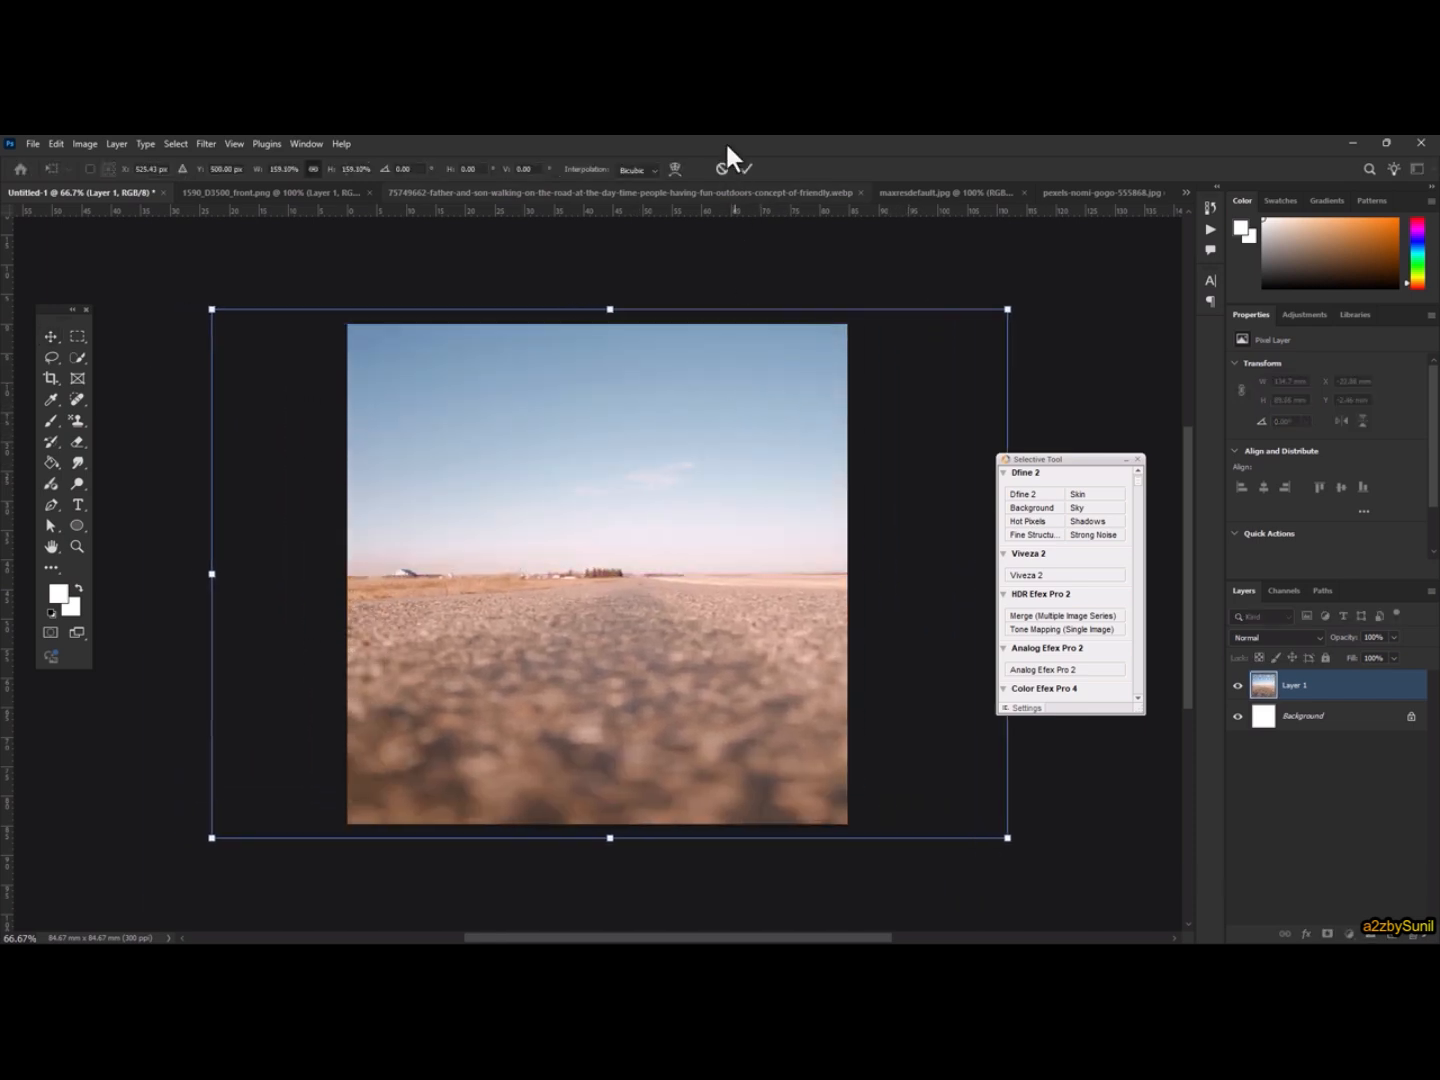
{"action": "left_click", "coordinate": [749, 170]}
{"action": "left_click", "coordinate": [1139, 459]}
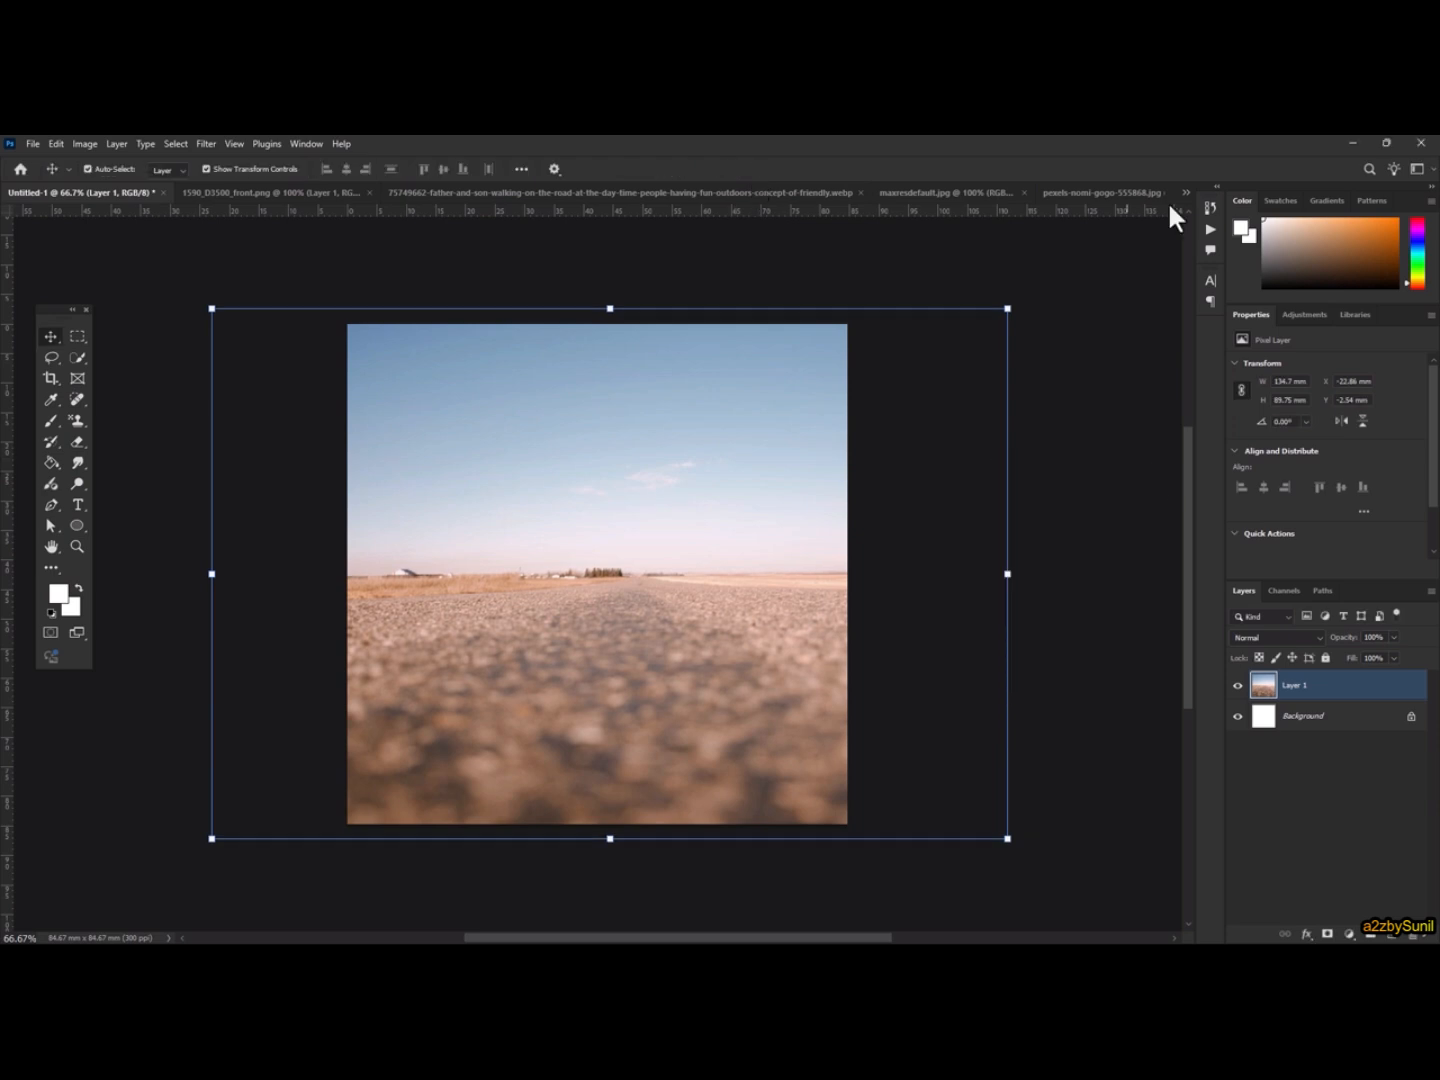
{"action": "left_click", "coordinate": [1185, 195]}
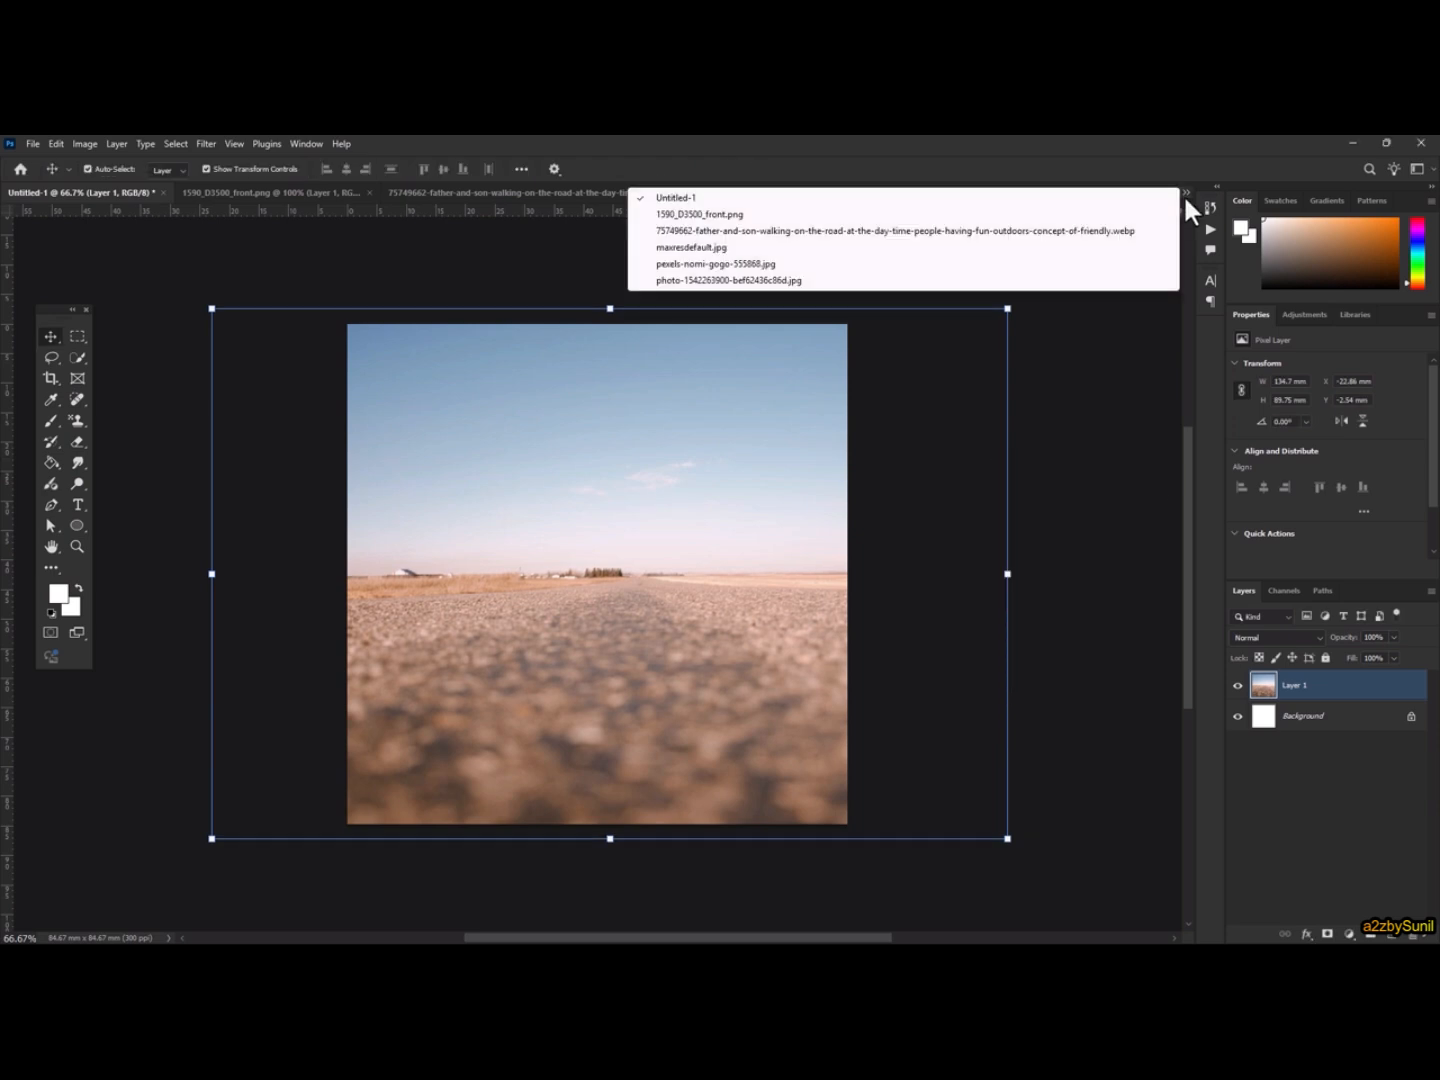
{"action": "left_click", "coordinate": [811, 281]}
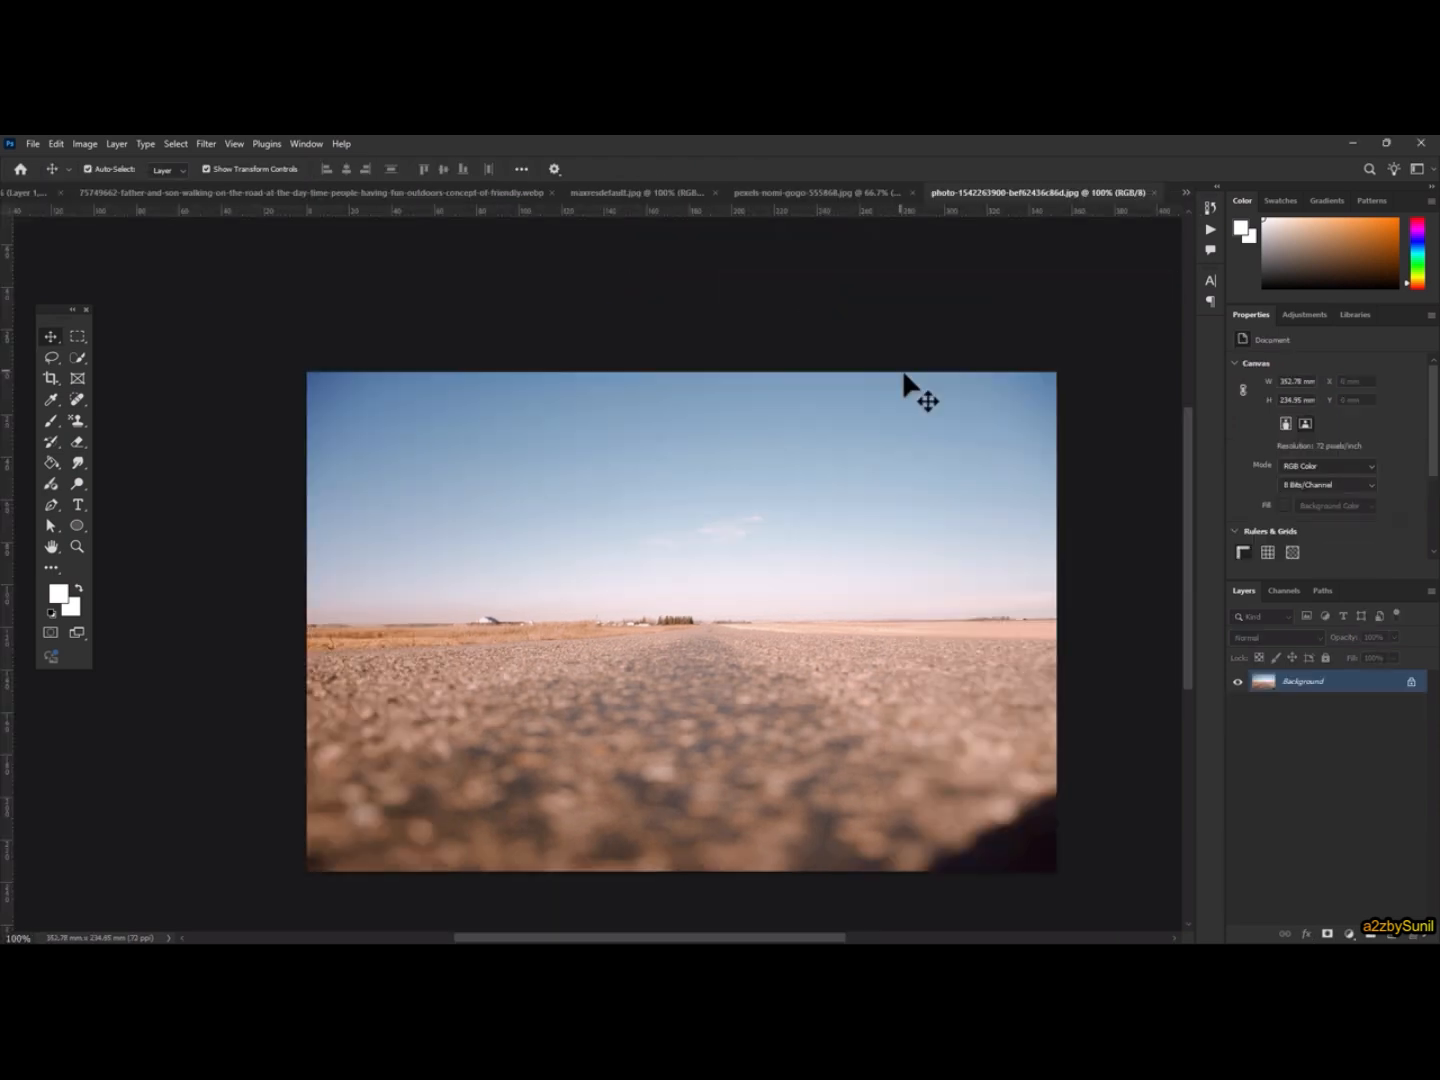
{"action": "left_click", "coordinate": [1152, 194]}
Step: Copy the camera from 1590_D3500_front.png into Untitled-1, place it at about X 18 mm, Y 11 mm, and close its source document
{"action": "left_click", "coordinate": [235, 193]}
{"action": "left_click_drag", "start_coordinate": [535, 474], "coordinate": [506, 524]}
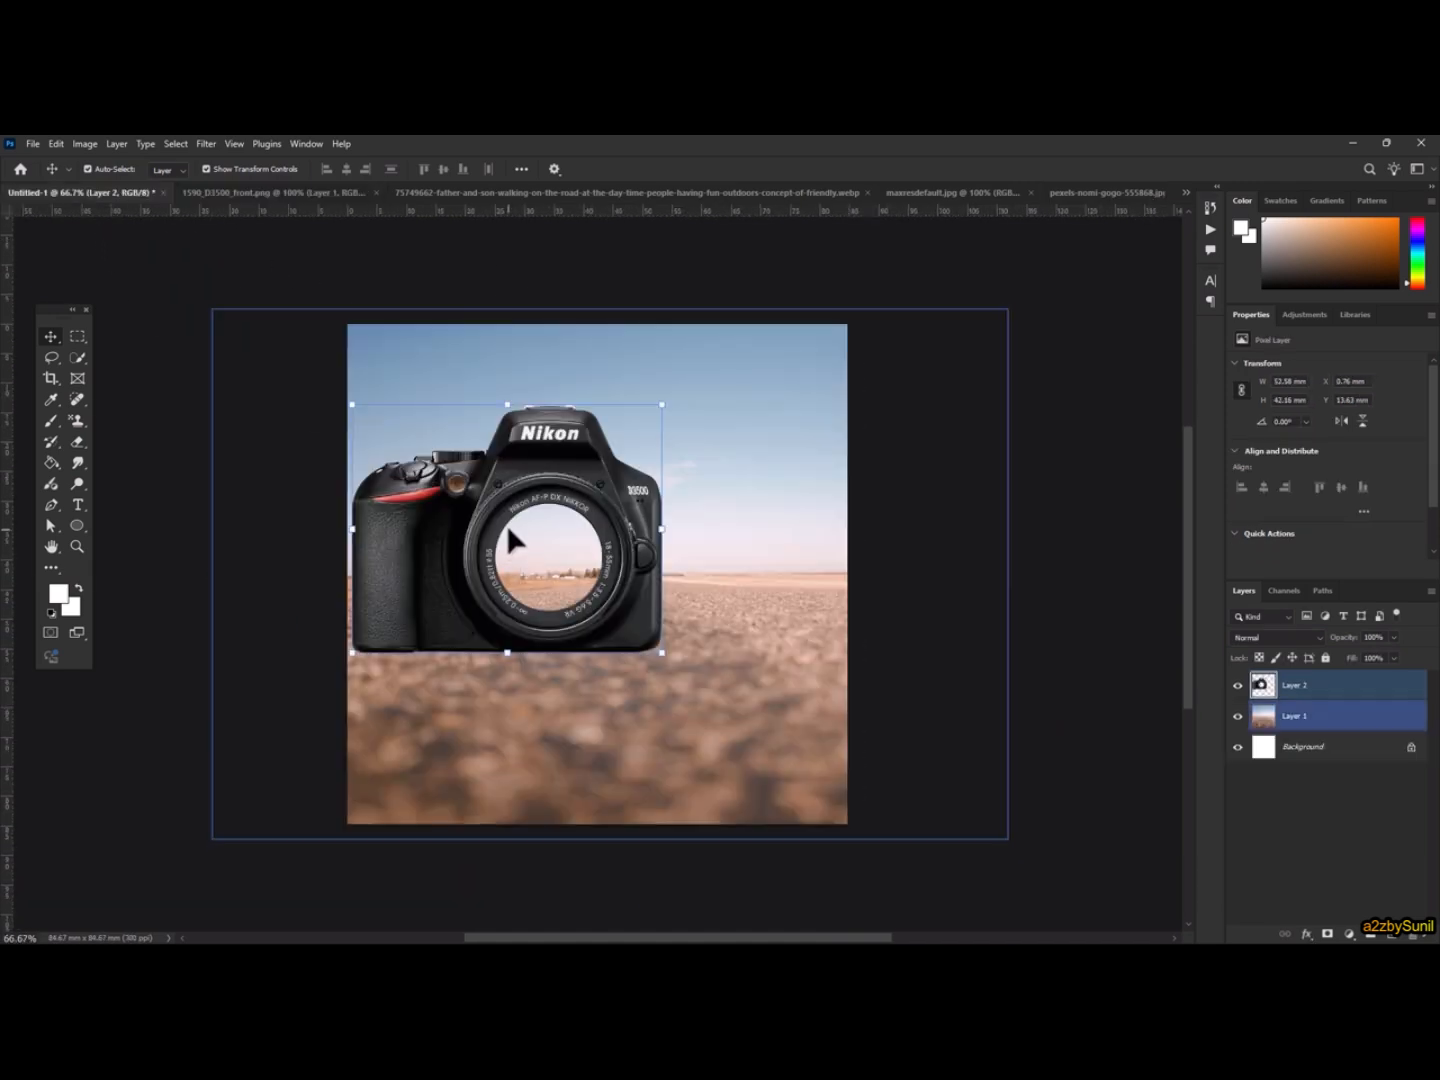
{"action": "left_click_drag", "start_coordinate": [540, 463], "coordinate": [642, 444]}
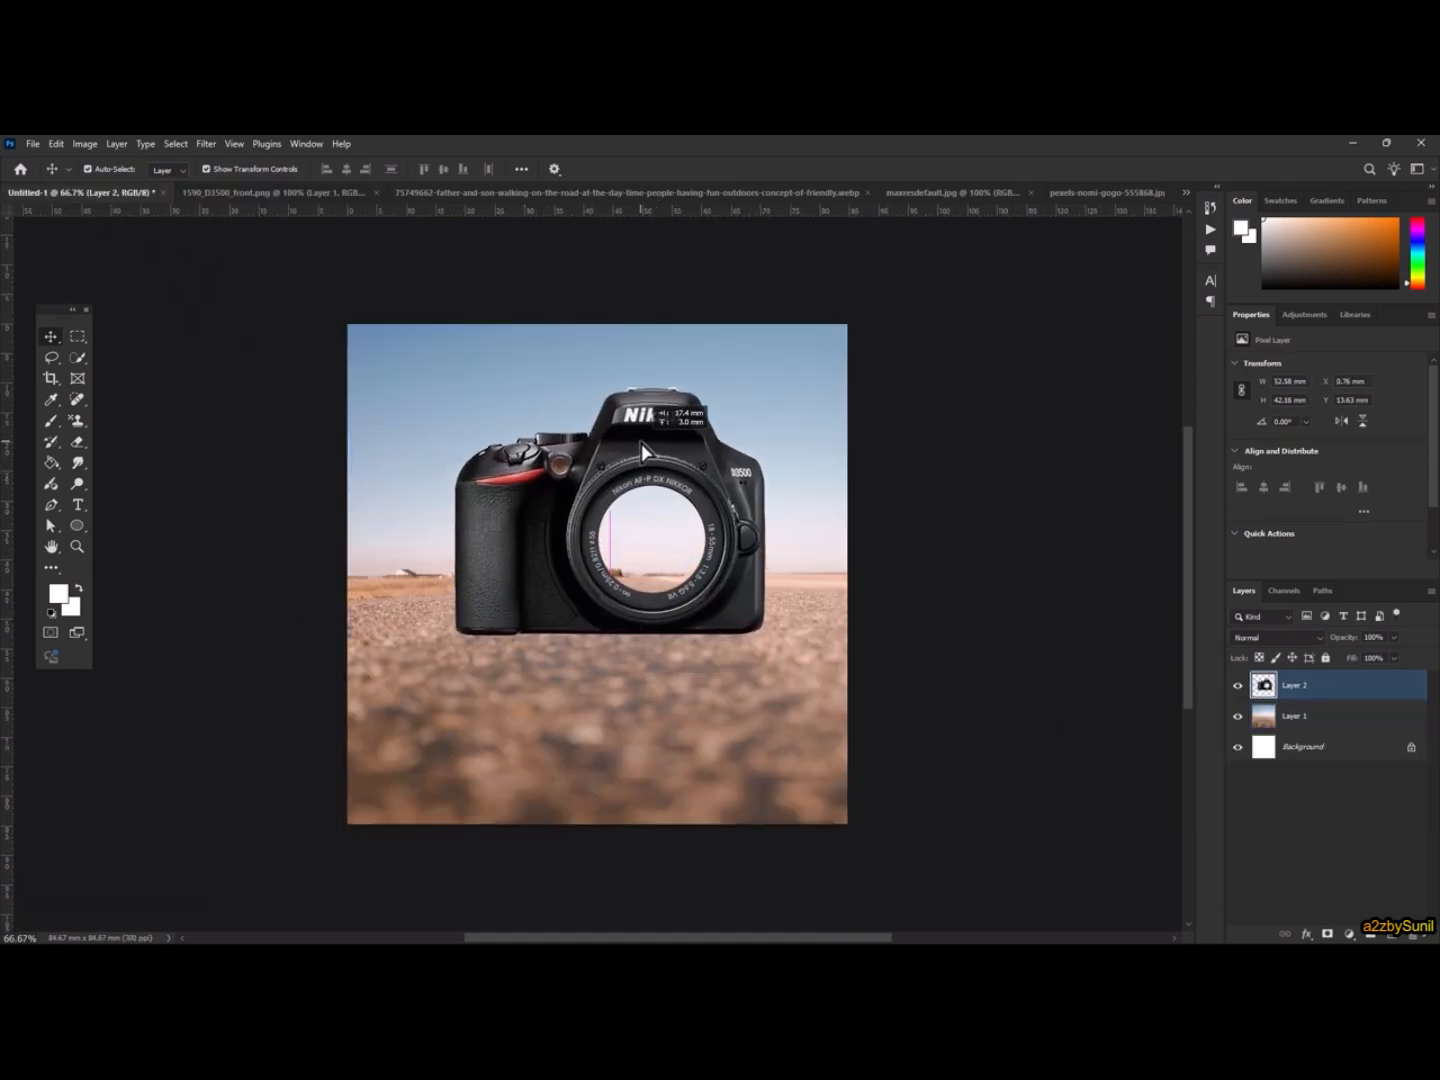
{"action": "left_click", "coordinate": [375, 193]}
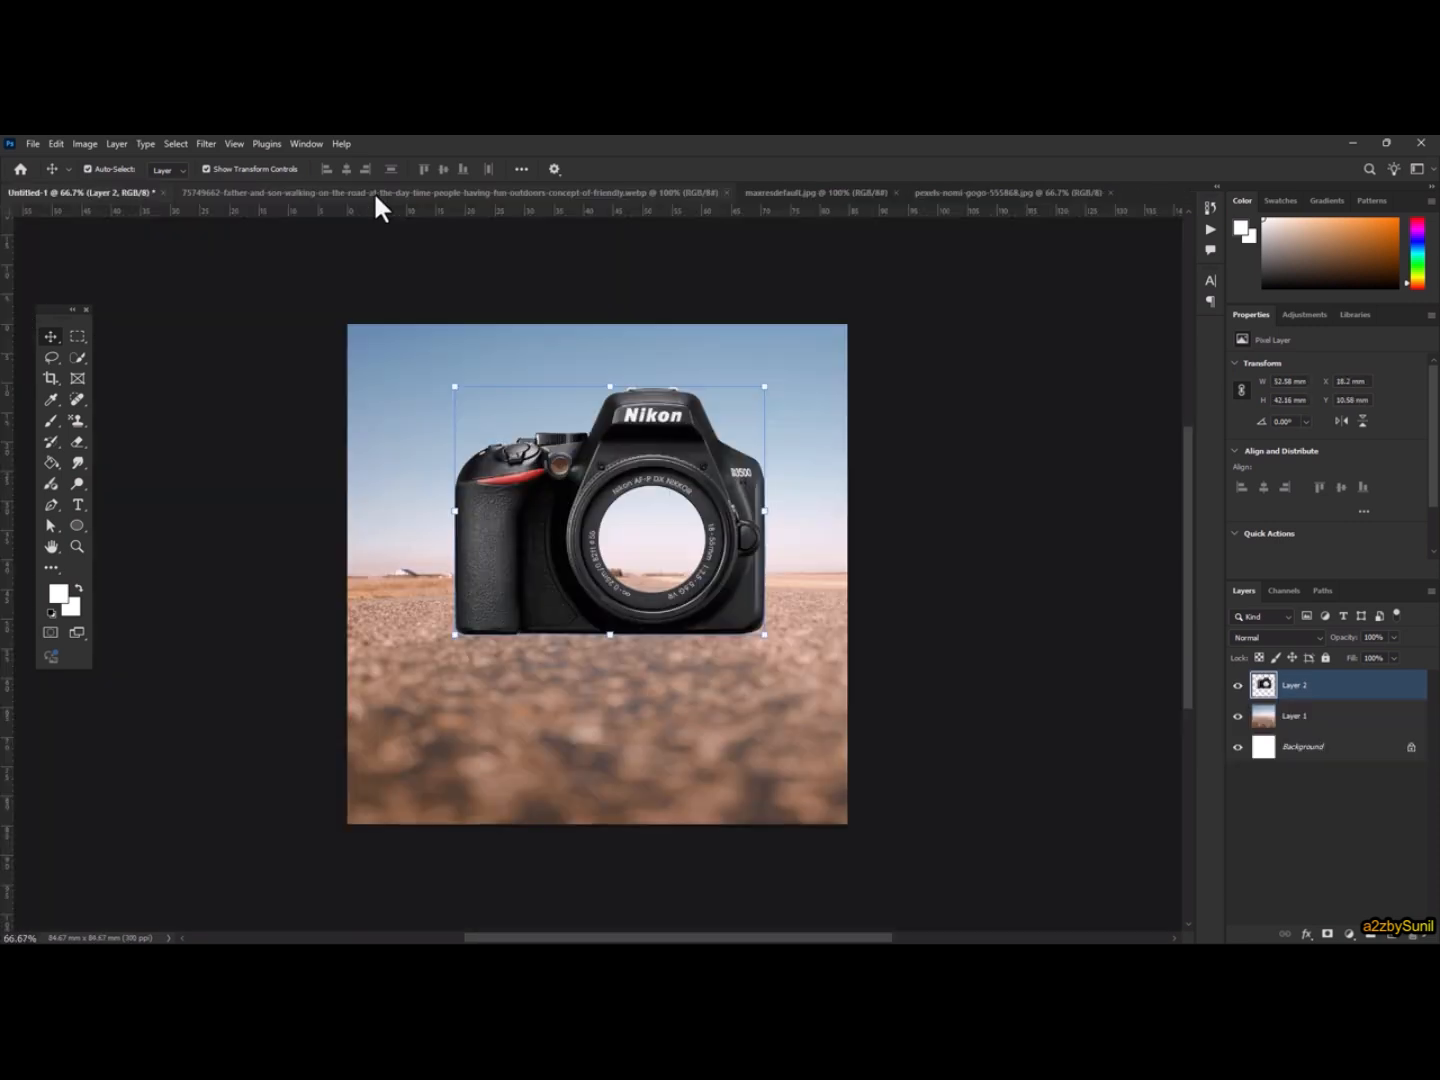
Step: Copy the railway track photo pexels-nomi-gogo-555868.jpg into Untitled-1 as the top layer, covering the canvas
{"action": "left_click", "coordinate": [375, 193]}
{"action": "left_click", "coordinate": [839, 192]}
{"action": "left_click", "coordinate": [1005, 193]}
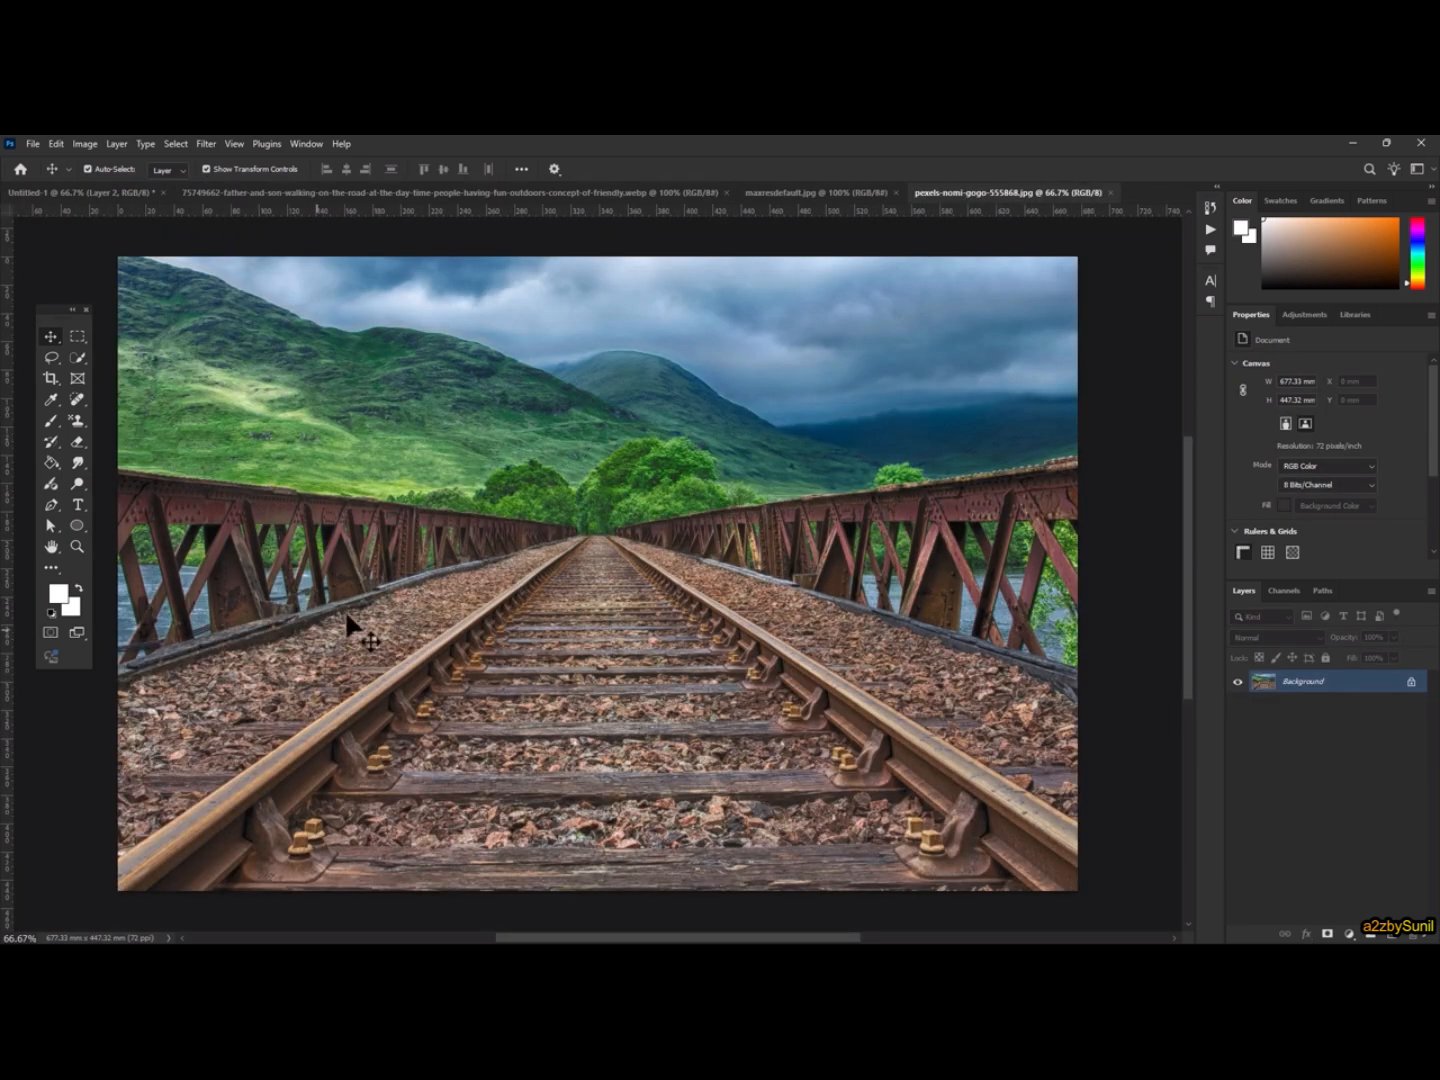
{"action": "left_click_drag", "start_coordinate": [537, 580], "coordinate": [700, 556]}
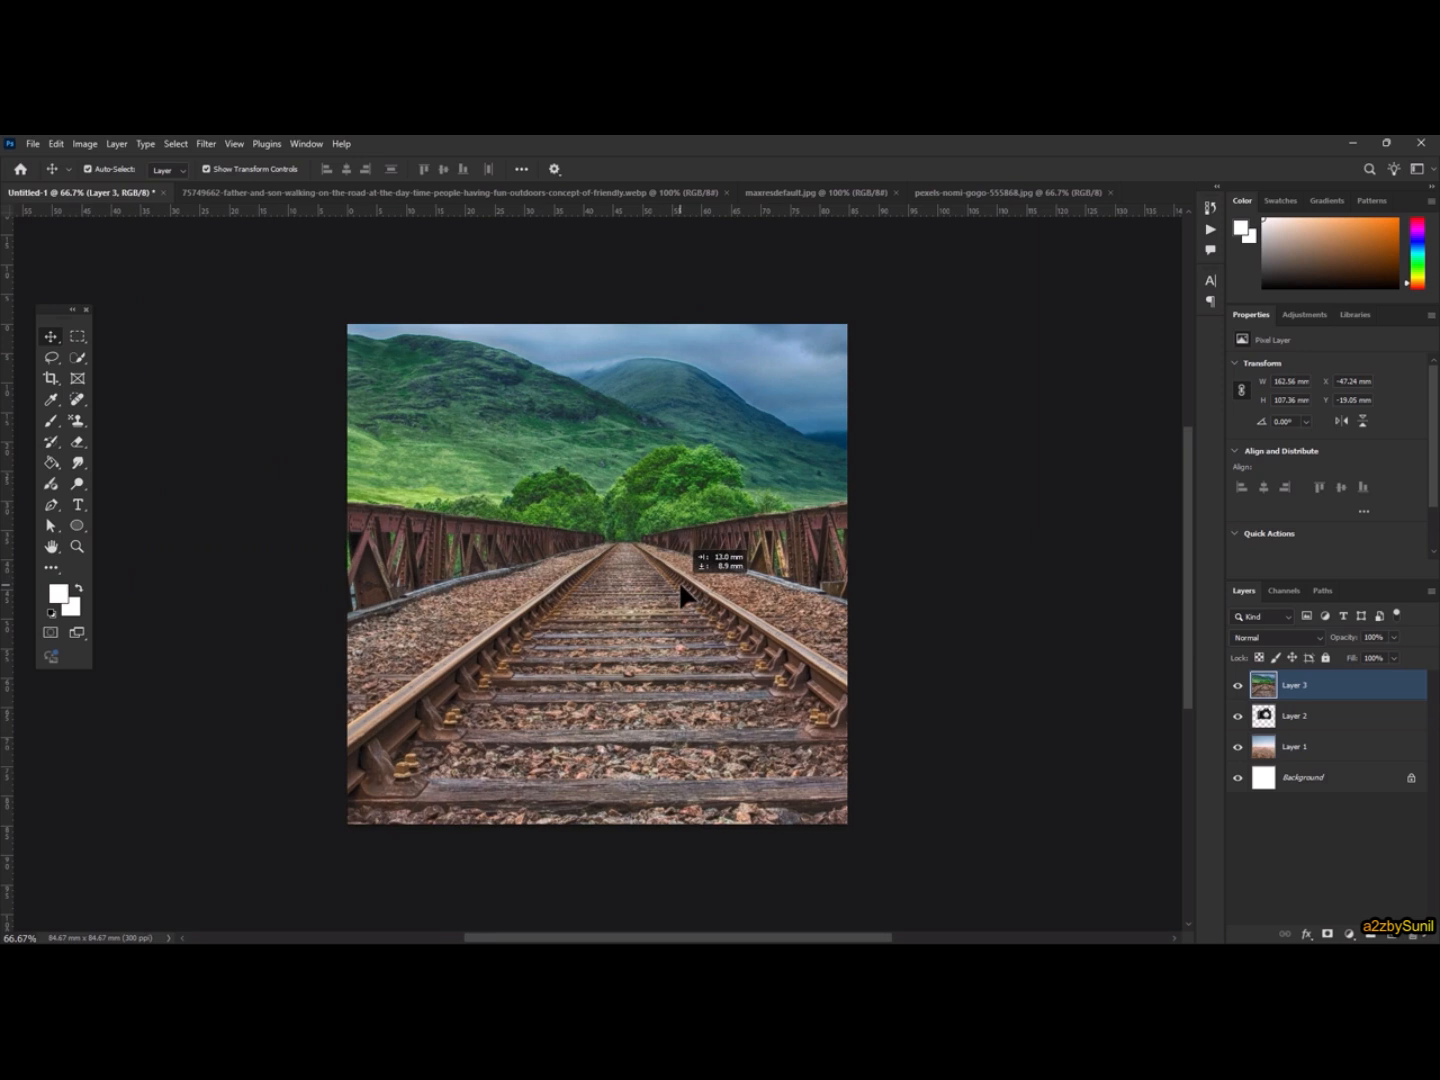
Step: Lower the railway layer's opacity to 45% and position it so the track runs centrally down the canvas towards the camera lens
{"action": "left_click", "coordinate": [1394, 638]}
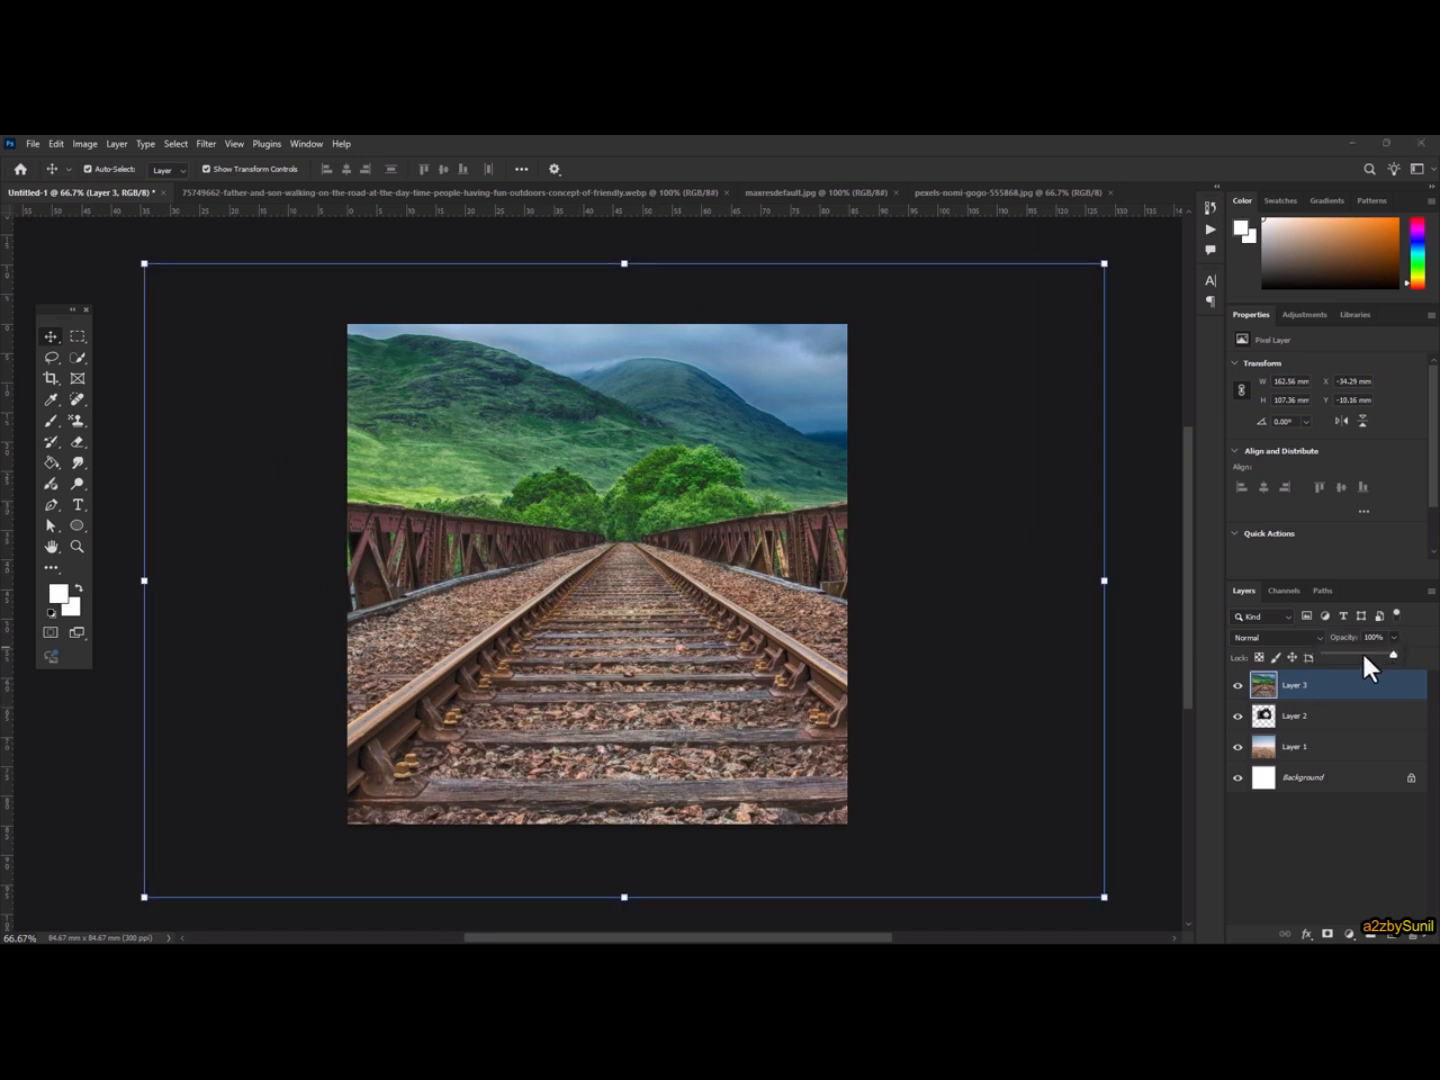
{"action": "left_click_drag", "start_coordinate": [1364, 654], "coordinate": [1354, 655]}
{"action": "left_click_drag", "start_coordinate": [628, 599], "coordinate": [652, 623]}
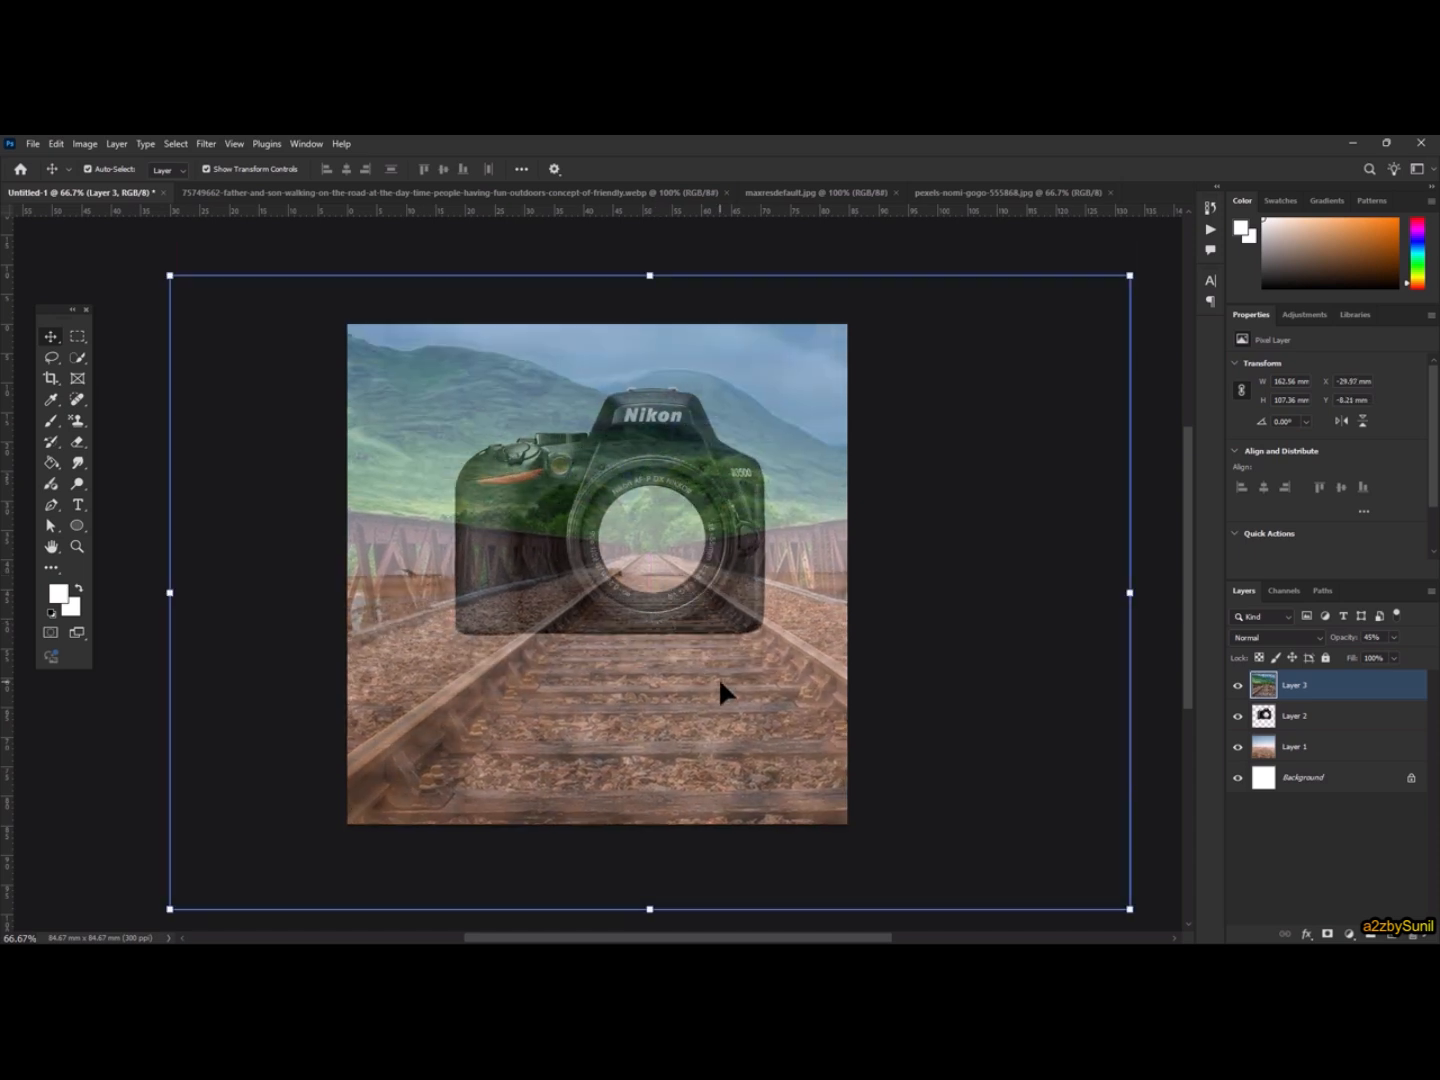
{"action": "left_click_drag", "start_coordinate": [723, 691], "coordinate": [682, 679]}
{"action": "left_click", "coordinate": [708, 551]}
{"action": "left_click_drag", "start_coordinate": [678, 457], "coordinate": [686, 463]}
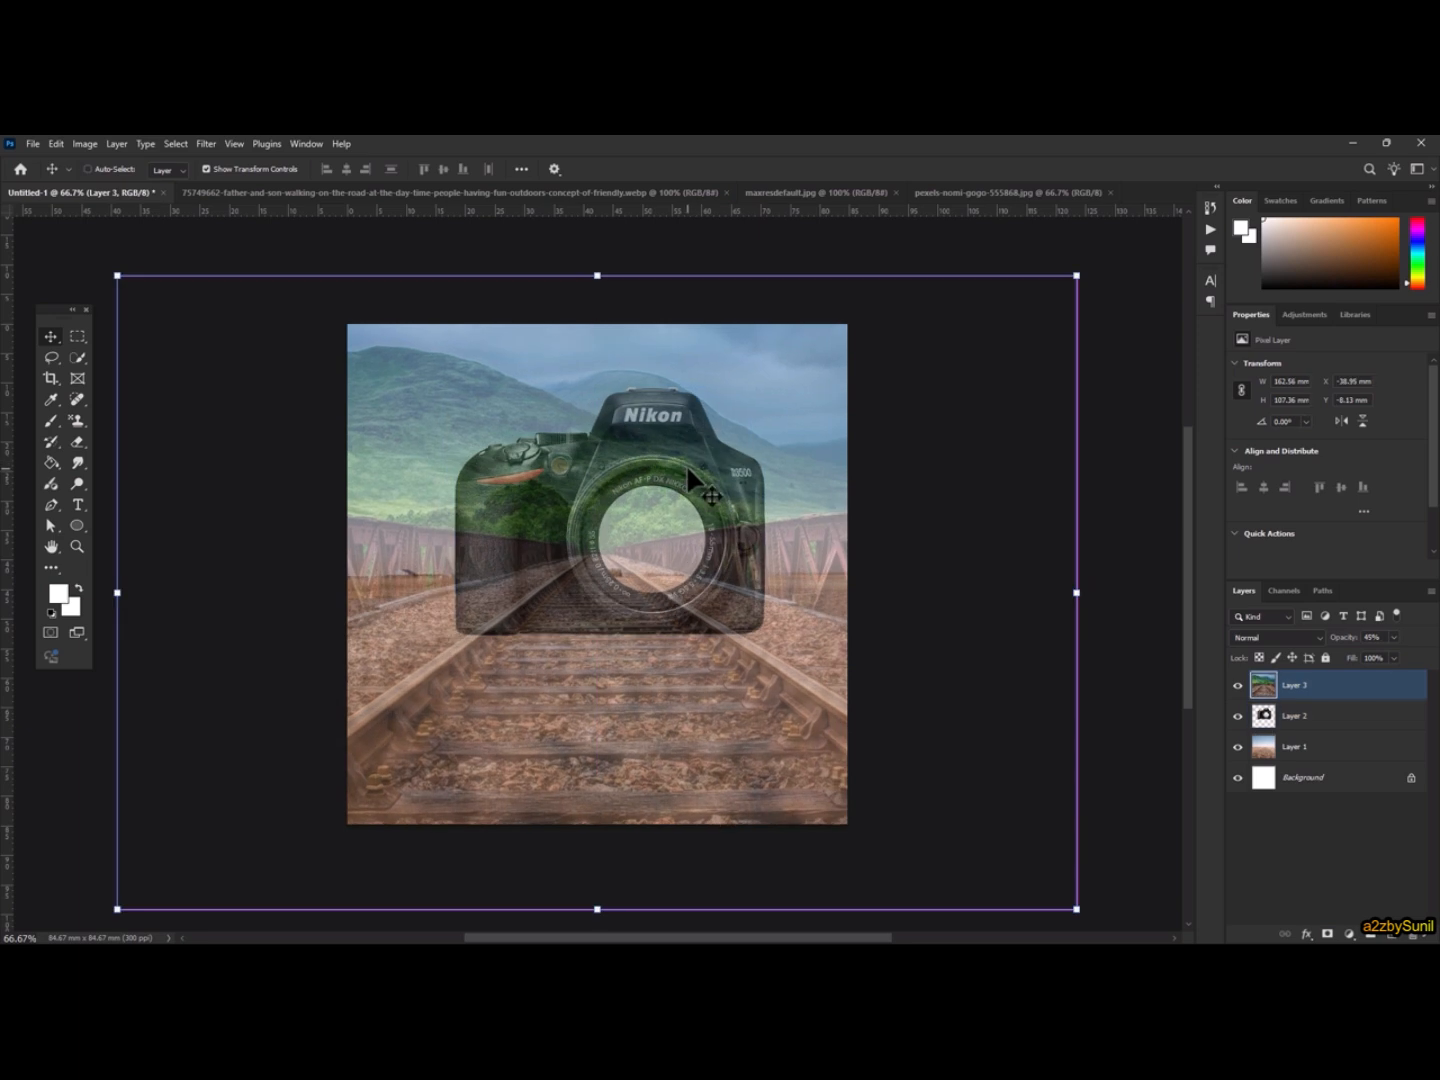
Step: Move the camera layer to about X 12 mm, Y 10 mm so its lens opening sits over the track's vanishing point
{"action": "left_click", "coordinate": [1327, 657]}
{"action": "left_click", "coordinate": [1328, 716]}
{"action": "left_click_drag", "start_coordinate": [712, 463], "coordinate": [673, 460]}
Step: Delete the railway layer's surroundings outside the rails and lens opening using a Polygonal Lasso selection, and deselect
{"action": "left_click", "coordinate": [1288, 690]}
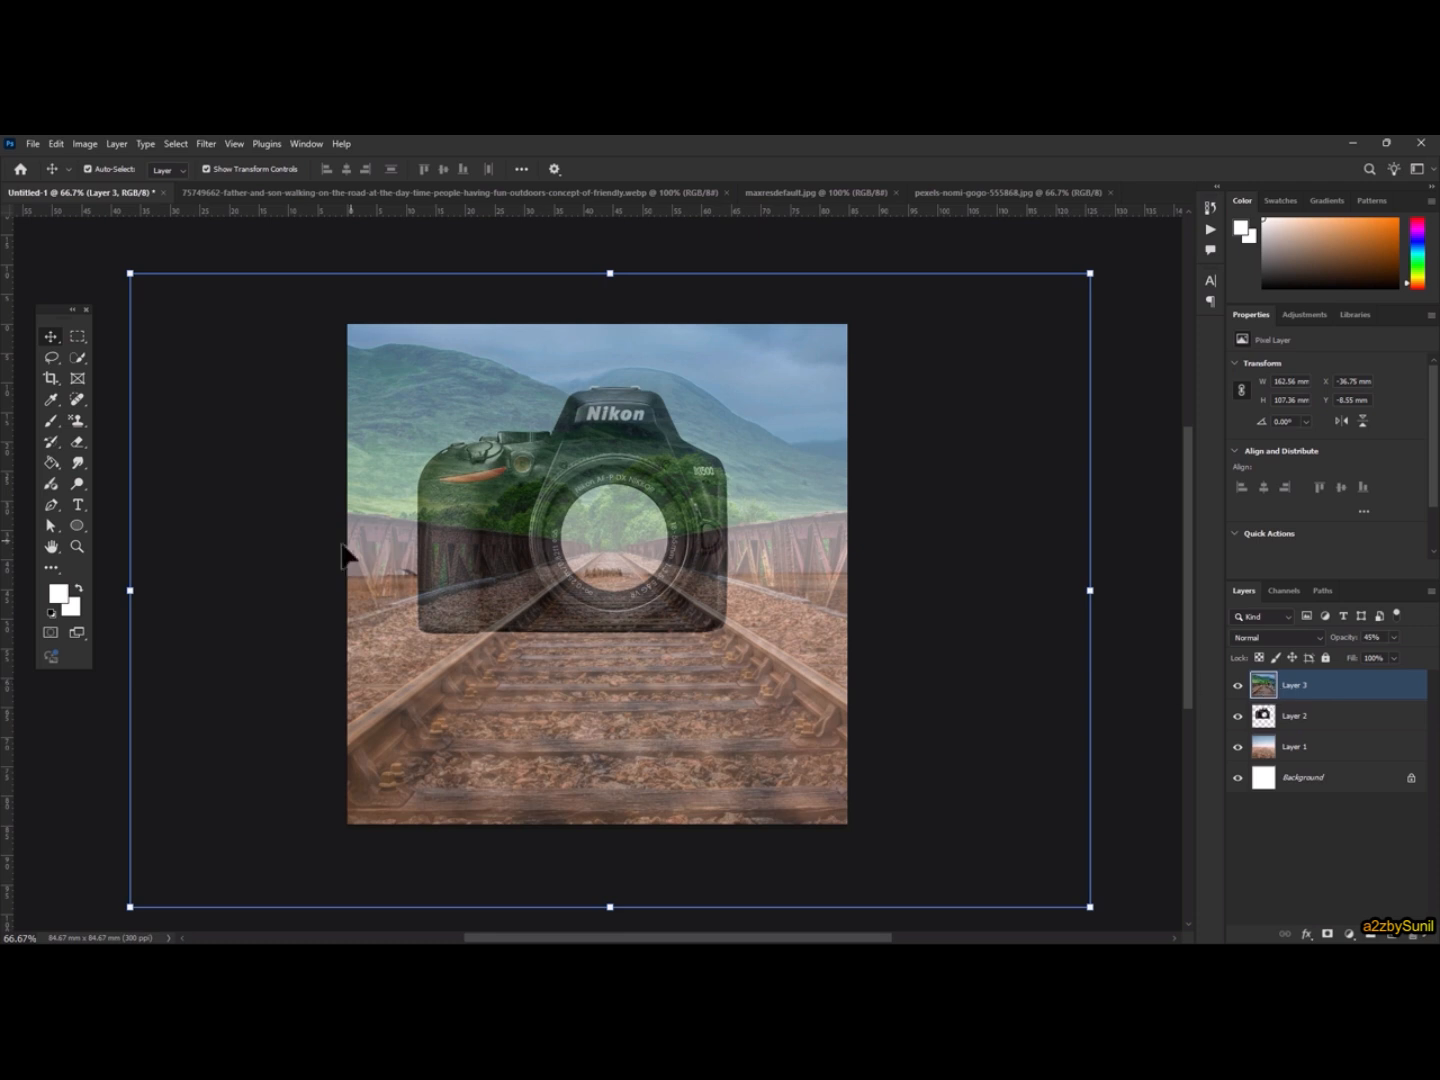
{"action": "left_click", "coordinate": [51, 357]}
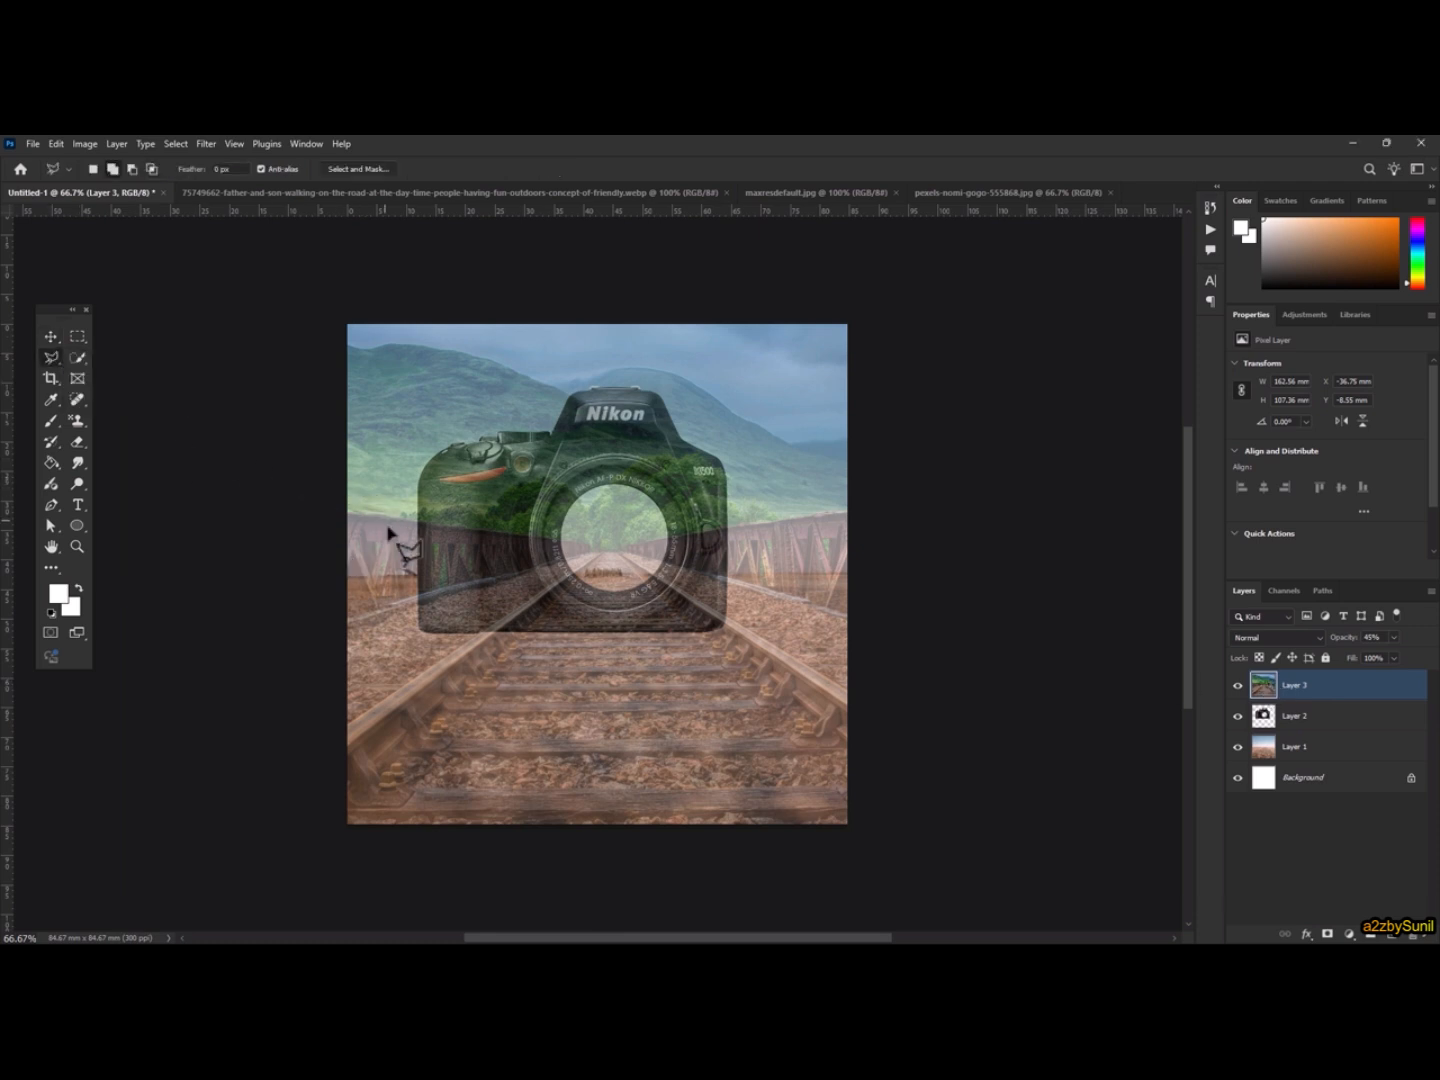
{"action": "left_click", "coordinate": [572, 577]}
{"action": "left_click", "coordinate": [267, 782]}
{"action": "left_click", "coordinate": [257, 400]}
{"action": "left_click", "coordinate": [337, 284]}
{"action": "left_click", "coordinate": [680, 250]}
{"action": "left_click", "coordinate": [967, 284]}
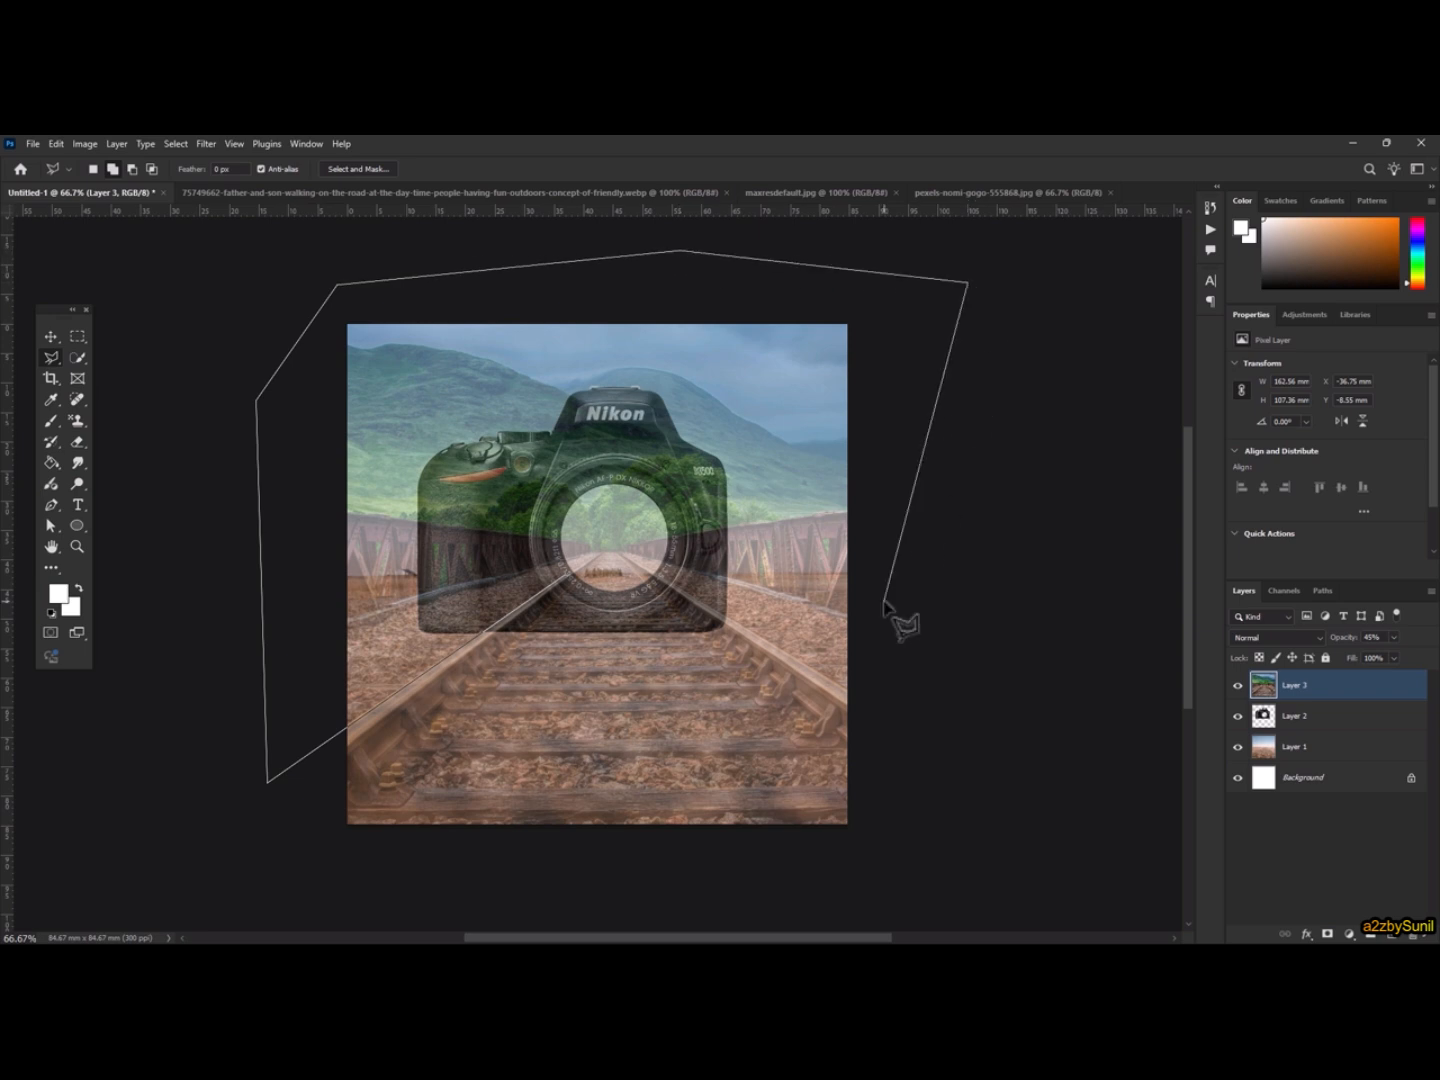
{"action": "left_click", "coordinate": [850, 690]}
{"action": "left_click", "coordinate": [663, 570]}
{"action": "left_click", "coordinate": [662, 509]}
{"action": "left_click", "coordinate": [635, 484]}
{"action": "key", "text": "Delete"}
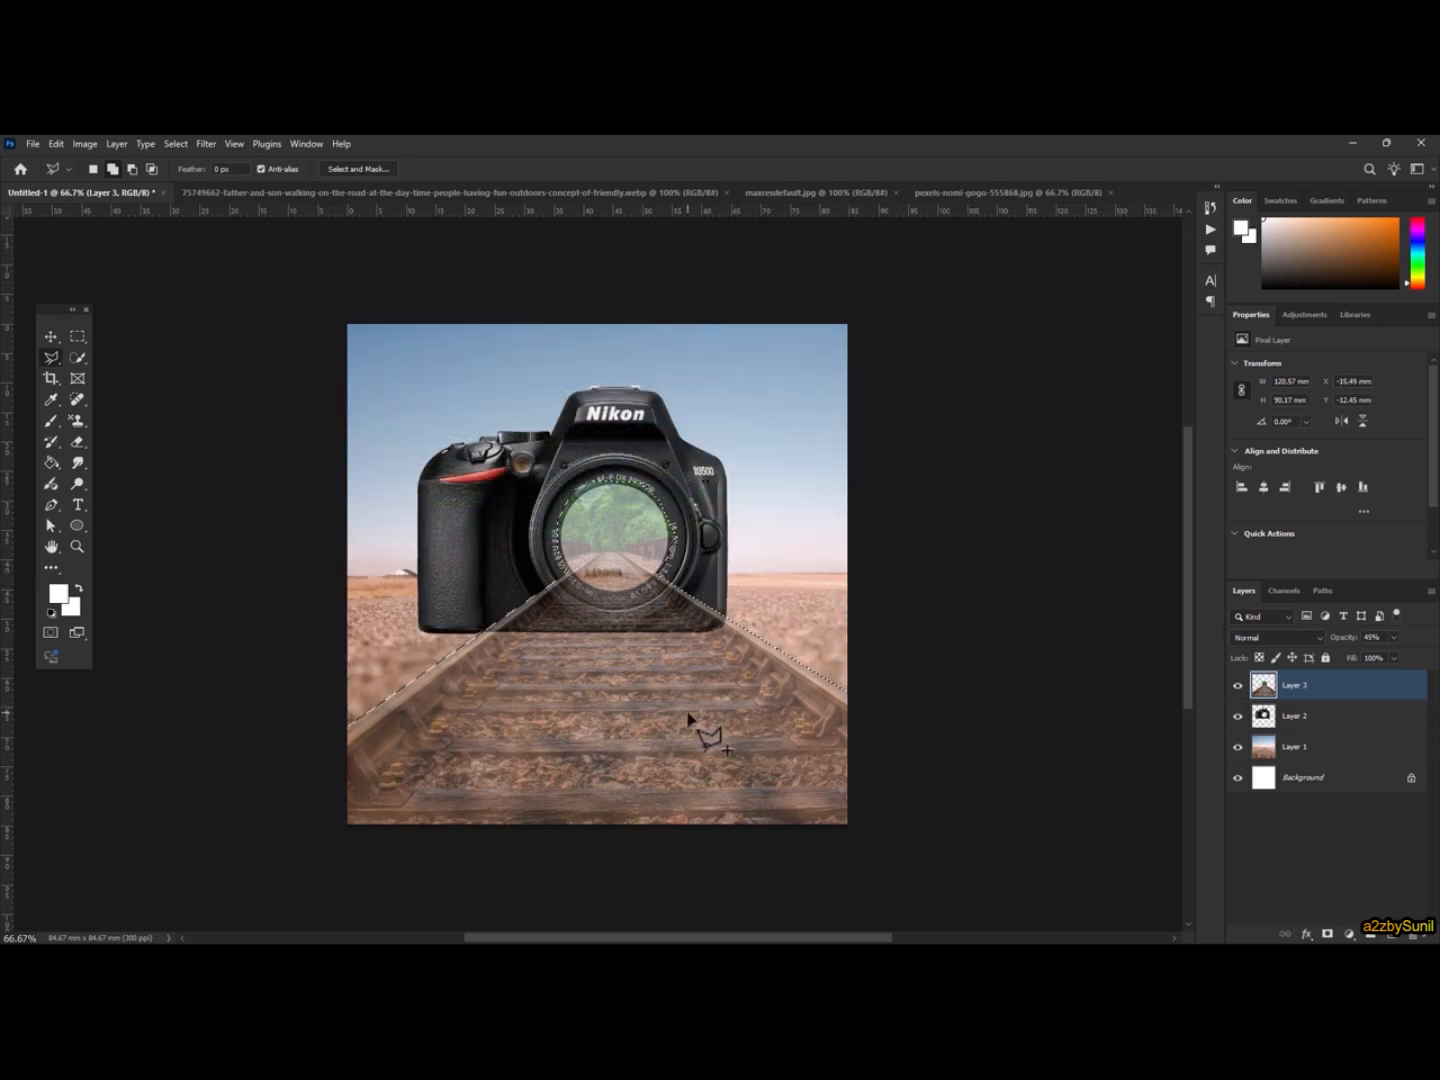
{"action": "left_click", "coordinate": [667, 478], "text": "shift"}
{"action": "left_click", "coordinate": [175, 144]}
{"action": "left_click", "coordinate": [201, 175]}
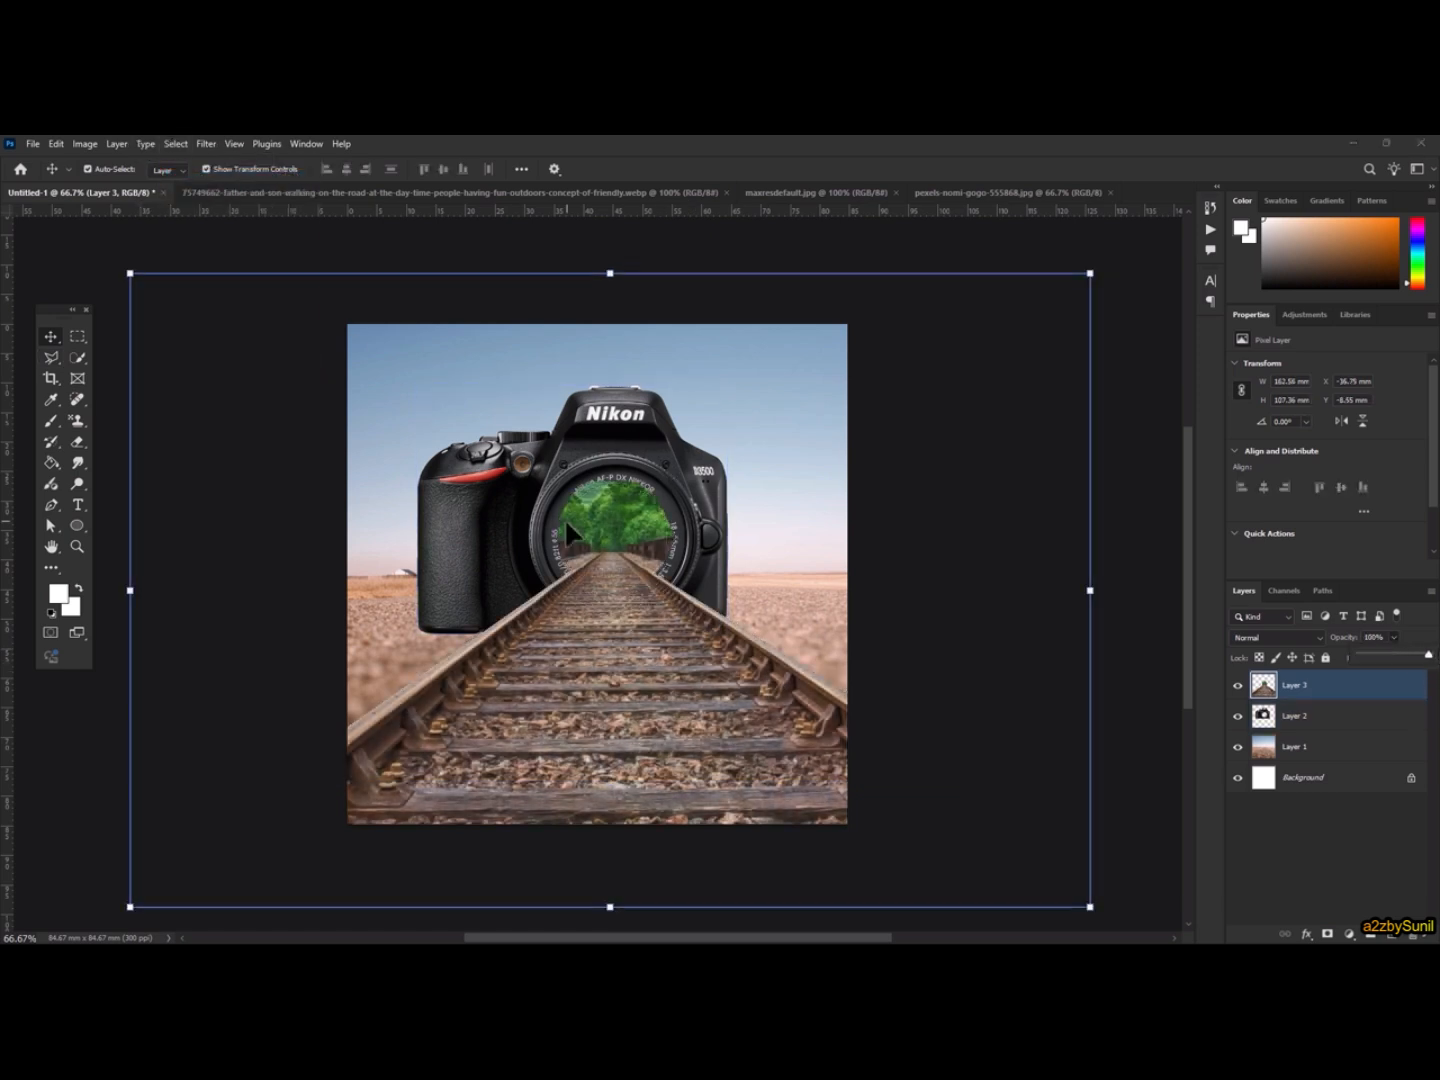
Step: Set the railway layer's opacity to 62% and load the camera layer's outline as a selection with the railway layer active
{"action": "scroll", "coordinate": [564, 518], "scroll_direction": "up", "scroll_amount": 5}
{"action": "left_click_drag", "start_coordinate": [1402, 652], "coordinate": [1396, 652]}
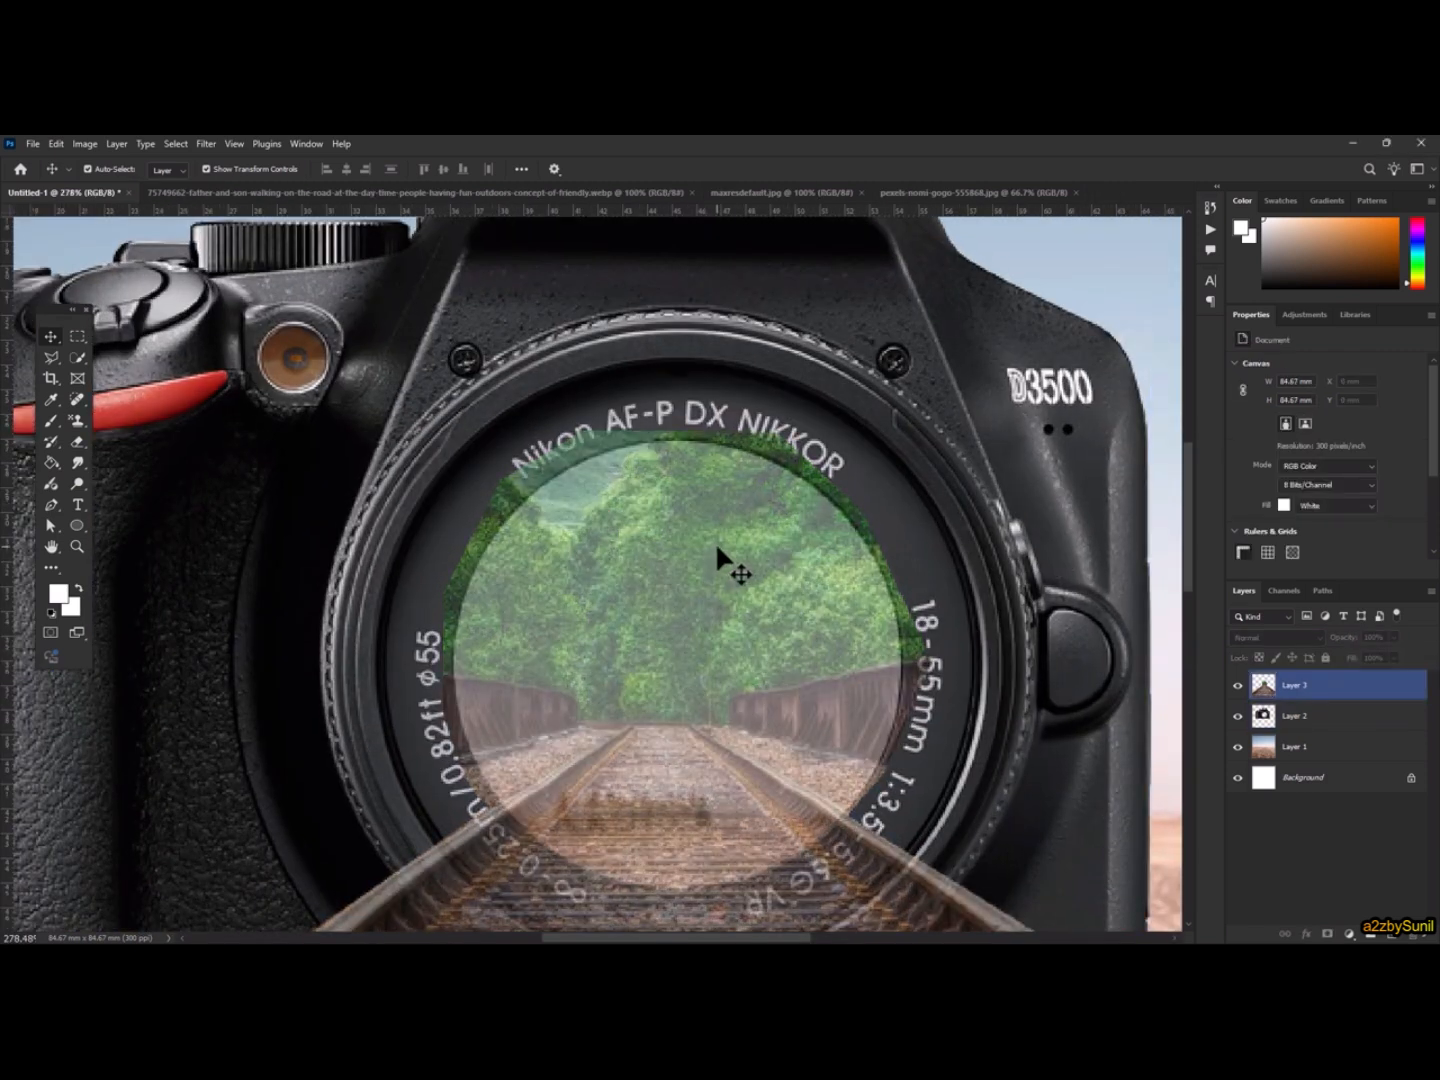
{"action": "left_click", "coordinate": [1020, 642]}
{"action": "left_click", "coordinate": [1262, 740]}
{"action": "left_click", "coordinate": [1302, 714]}
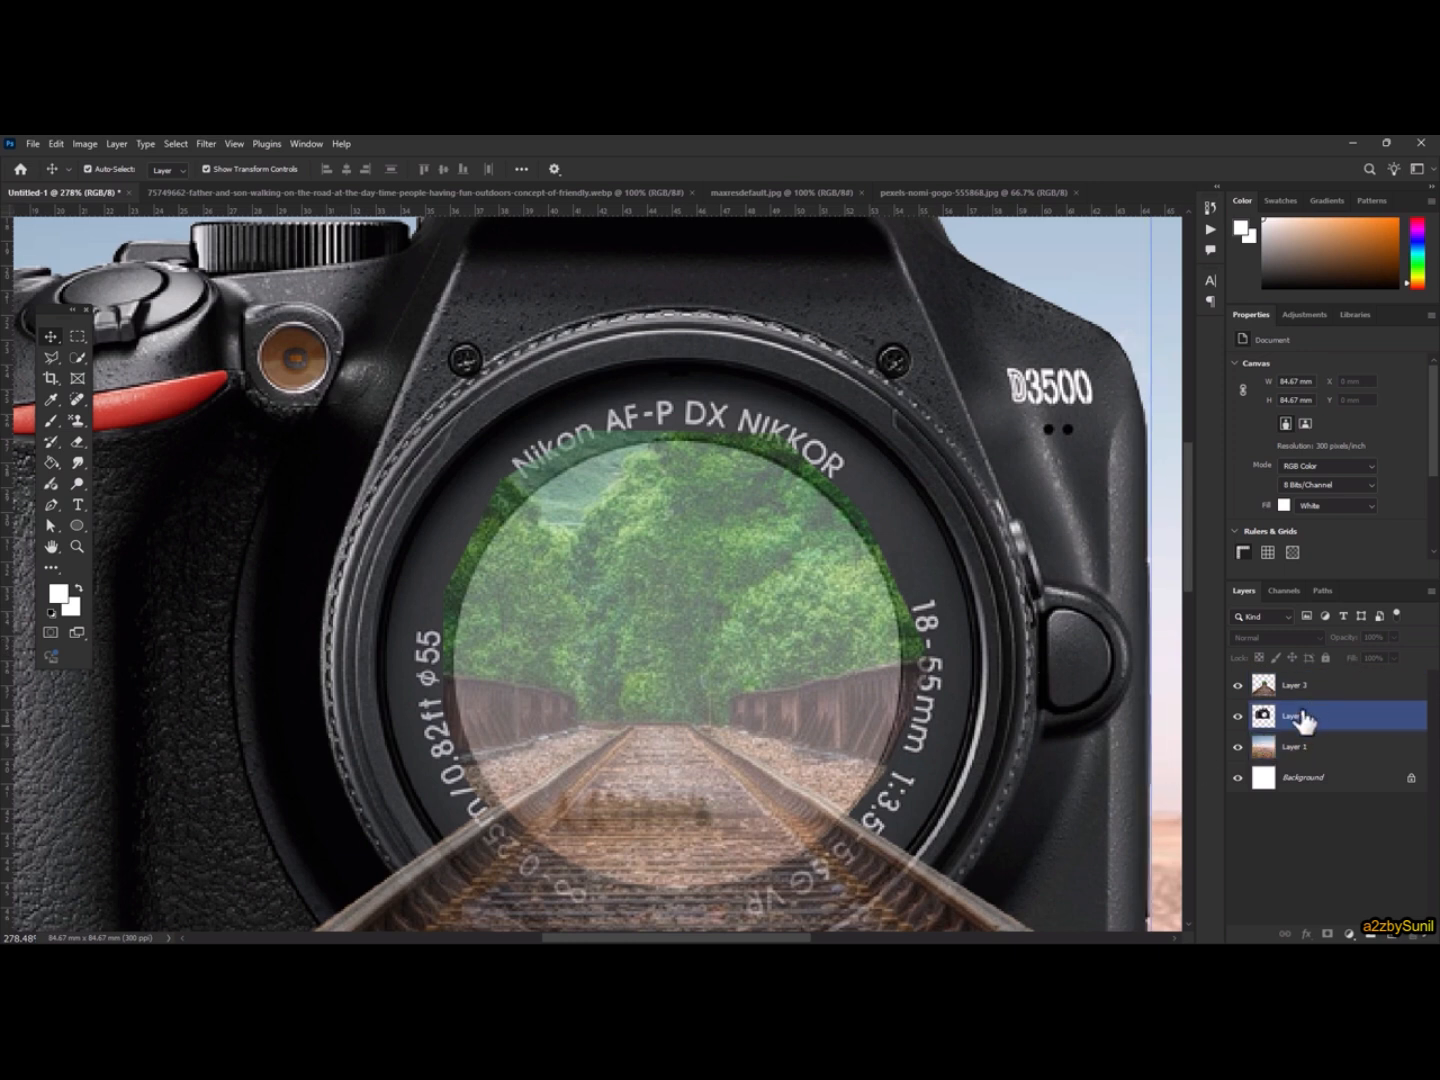
{"action": "left_click", "coordinate": [1265, 715], "text": "ctrl"}
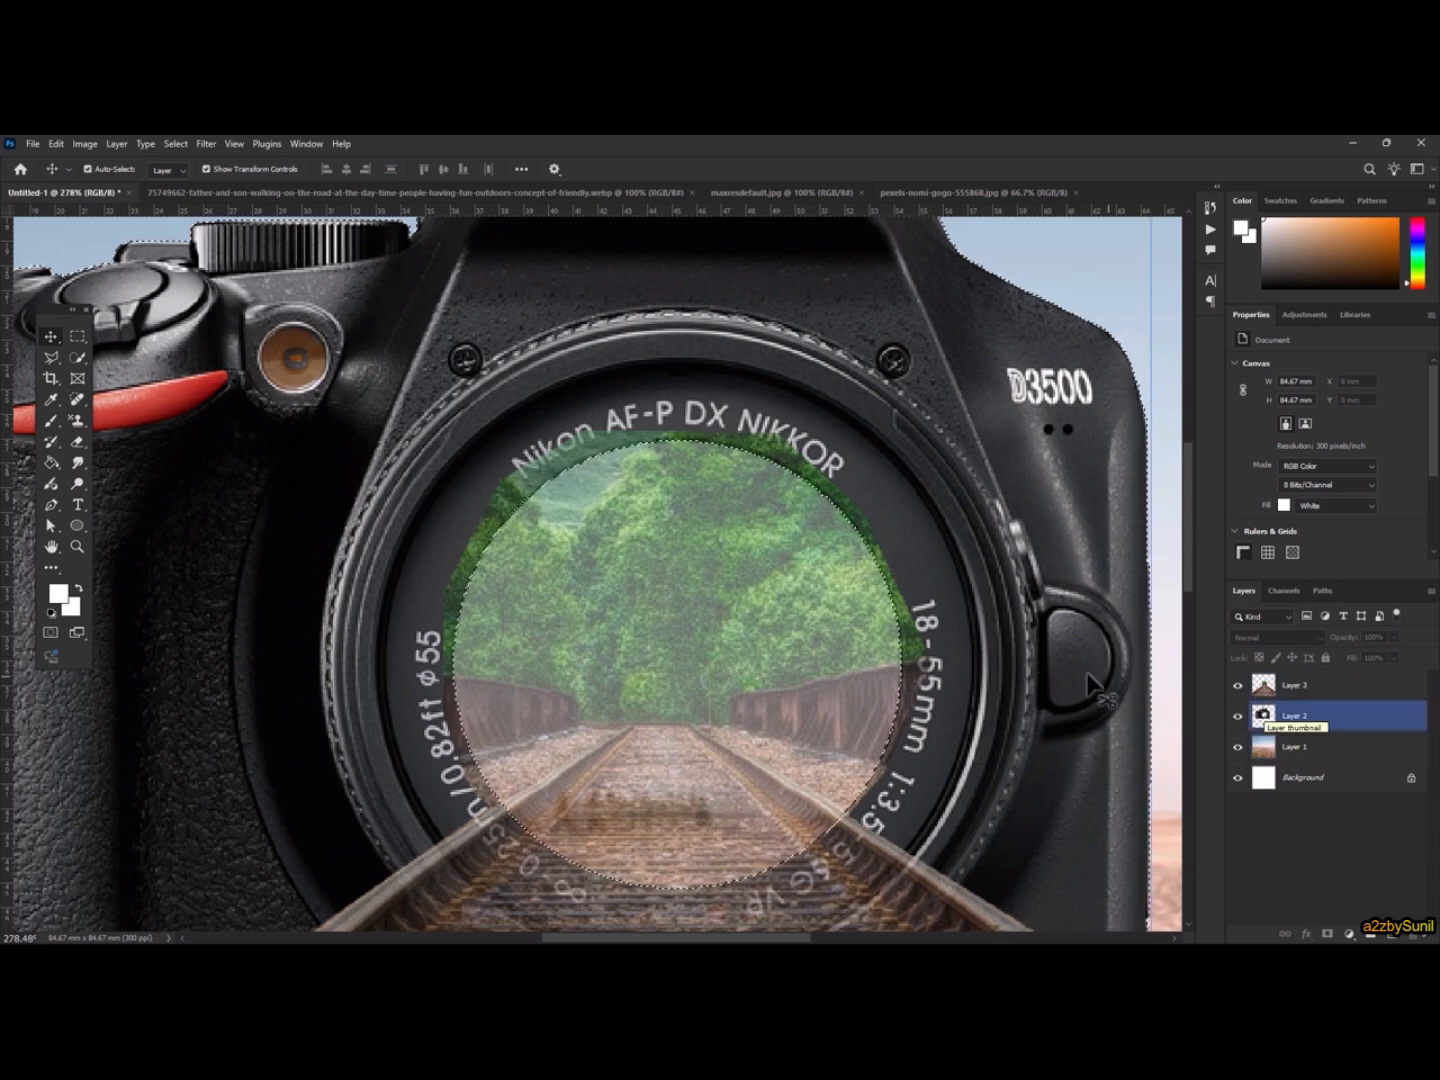
{"action": "left_click", "coordinate": [916, 677]}
{"action": "scroll", "coordinate": [916, 677], "scroll_direction": "down", "scroll_amount": 4}
{"action": "scroll", "coordinate": [916, 676], "scroll_direction": "up", "scroll_amount": 3}
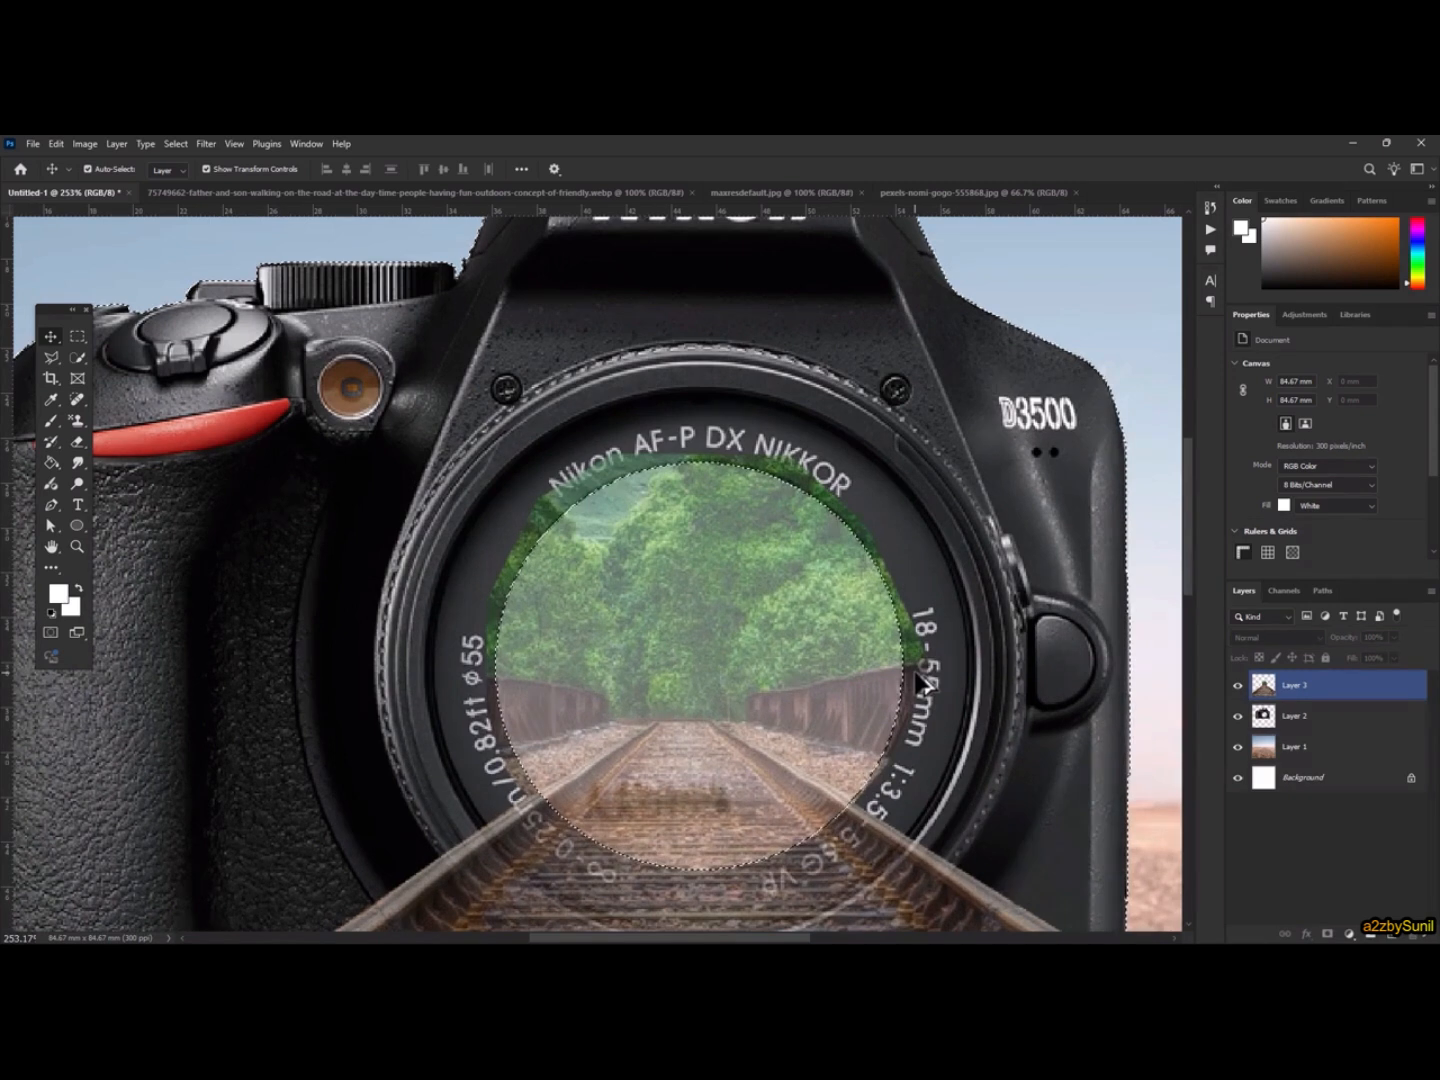
Step: Erase the foliage overlapping the camera's lens ring on the railway layer with a hard round eraser, and clear the selection
{"action": "left_click", "coordinate": [76, 442]}
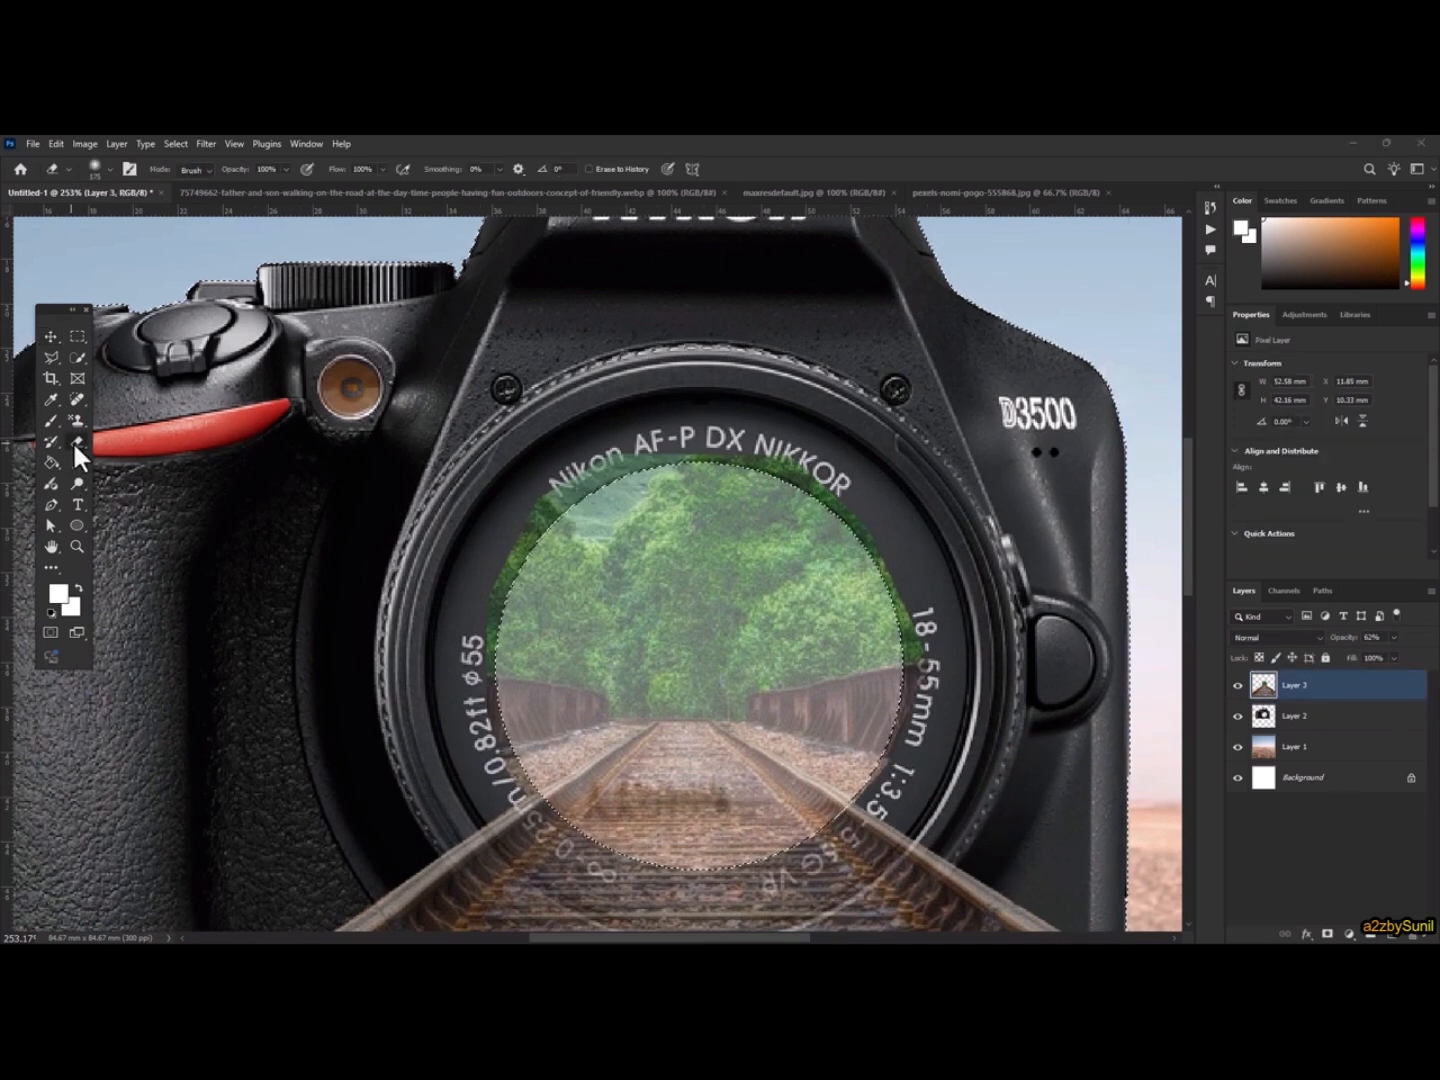
{"action": "right_click", "coordinate": [548, 427]}
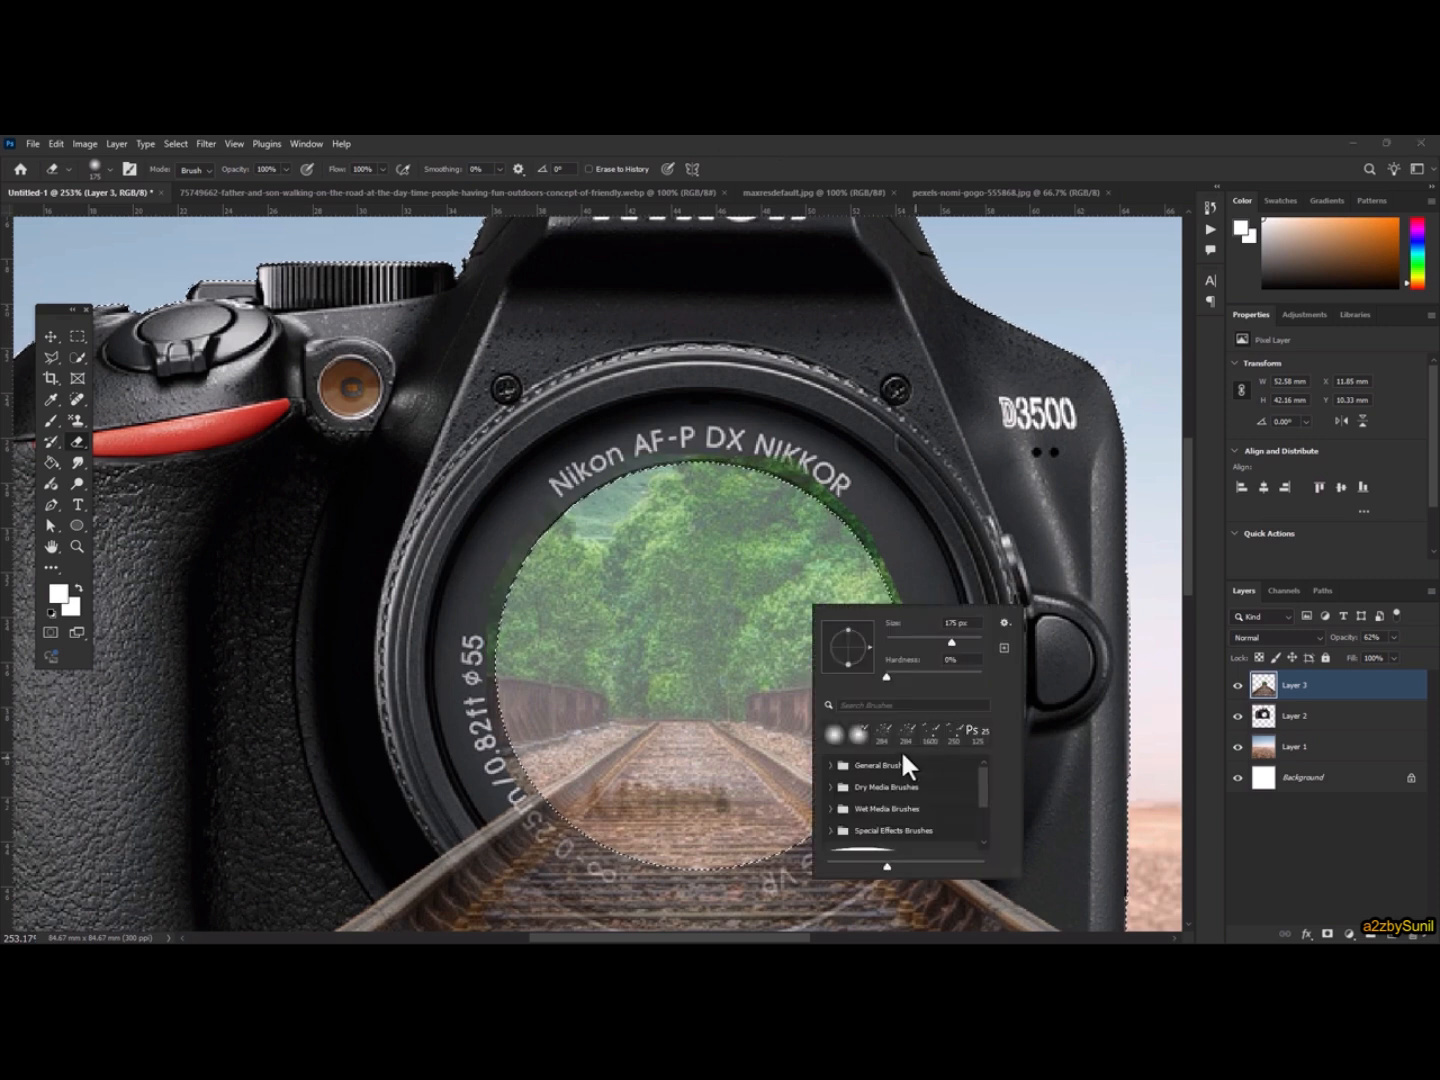
{"action": "left_click", "coordinate": [831, 765]}
{"action": "left_click", "coordinate": [900, 845]}
{"action": "key", "text": "bracketleft"}
{"action": "key", "text": "bracketleft"}
{"action": "key", "text": "bracketleft"}
{"action": "key", "text": "bracketleft"}
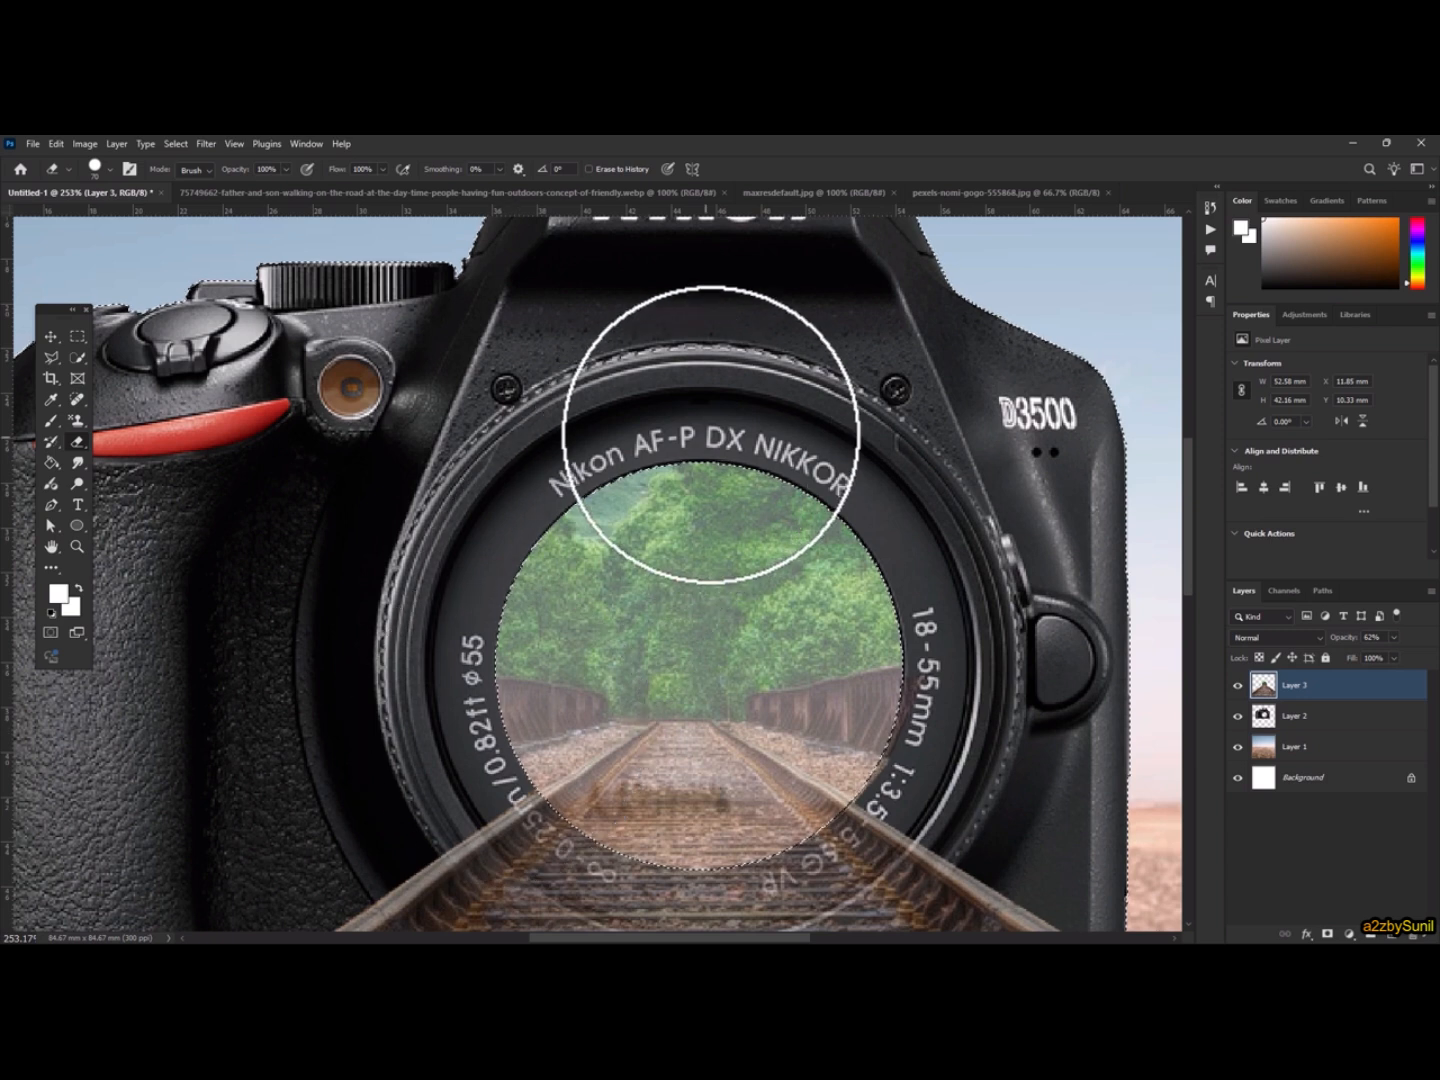
{"action": "key", "text": "ctrl+d"}
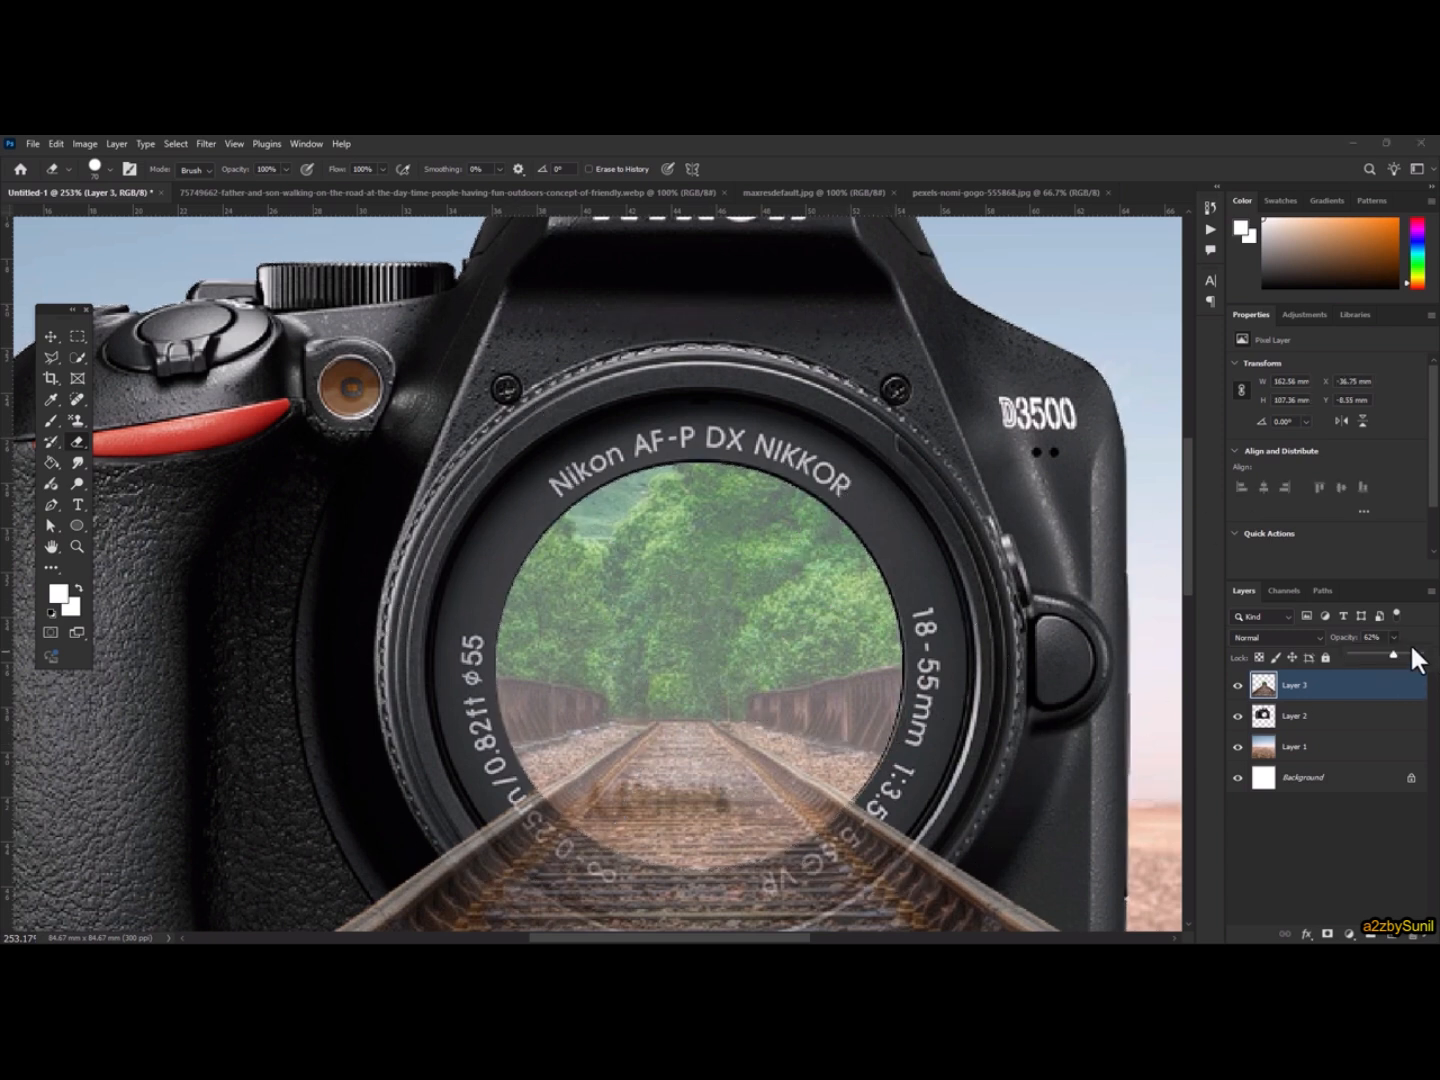
Step: Set the railway layer's opacity to 100% and switch to the Move tool
{"action": "left_click_drag", "start_coordinate": [1435, 668], "coordinate": [1439, 668]}
{"action": "scroll", "coordinate": [713, 670], "scroll_direction": "down", "scroll_amount": 7}
{"action": "key", "text": "v"}
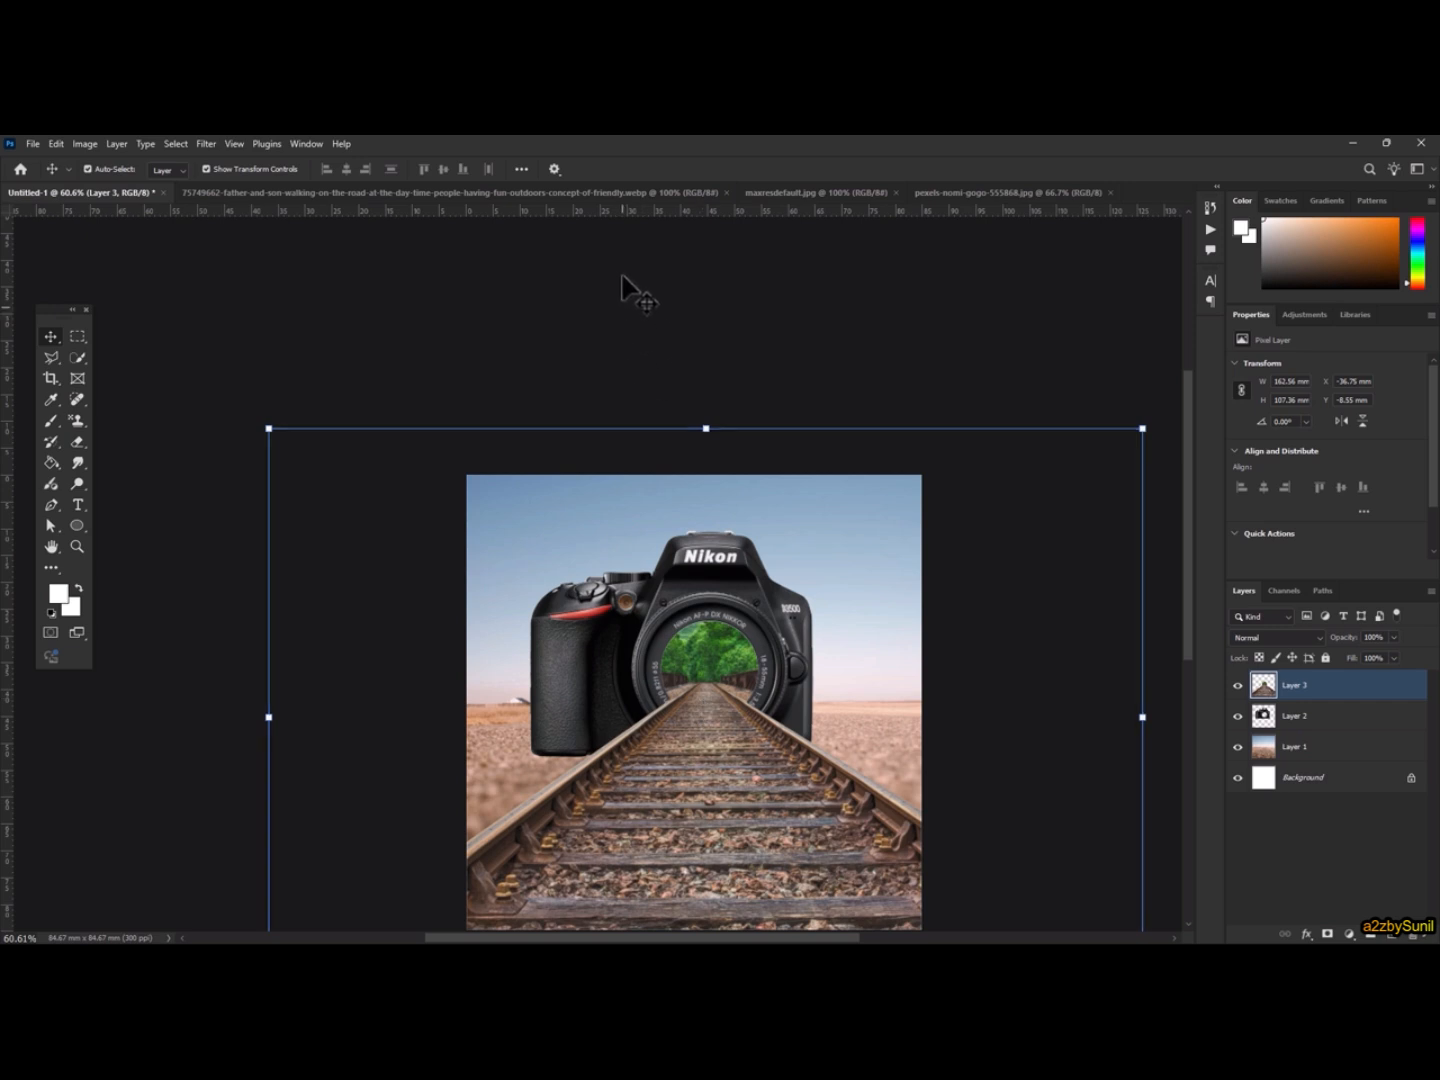
Step: Select the father and son in their photo with Select Subject, copy them into the camera composition, and enlarge them on the railway track
{"action": "key", "text": "ctrl+Tab"}
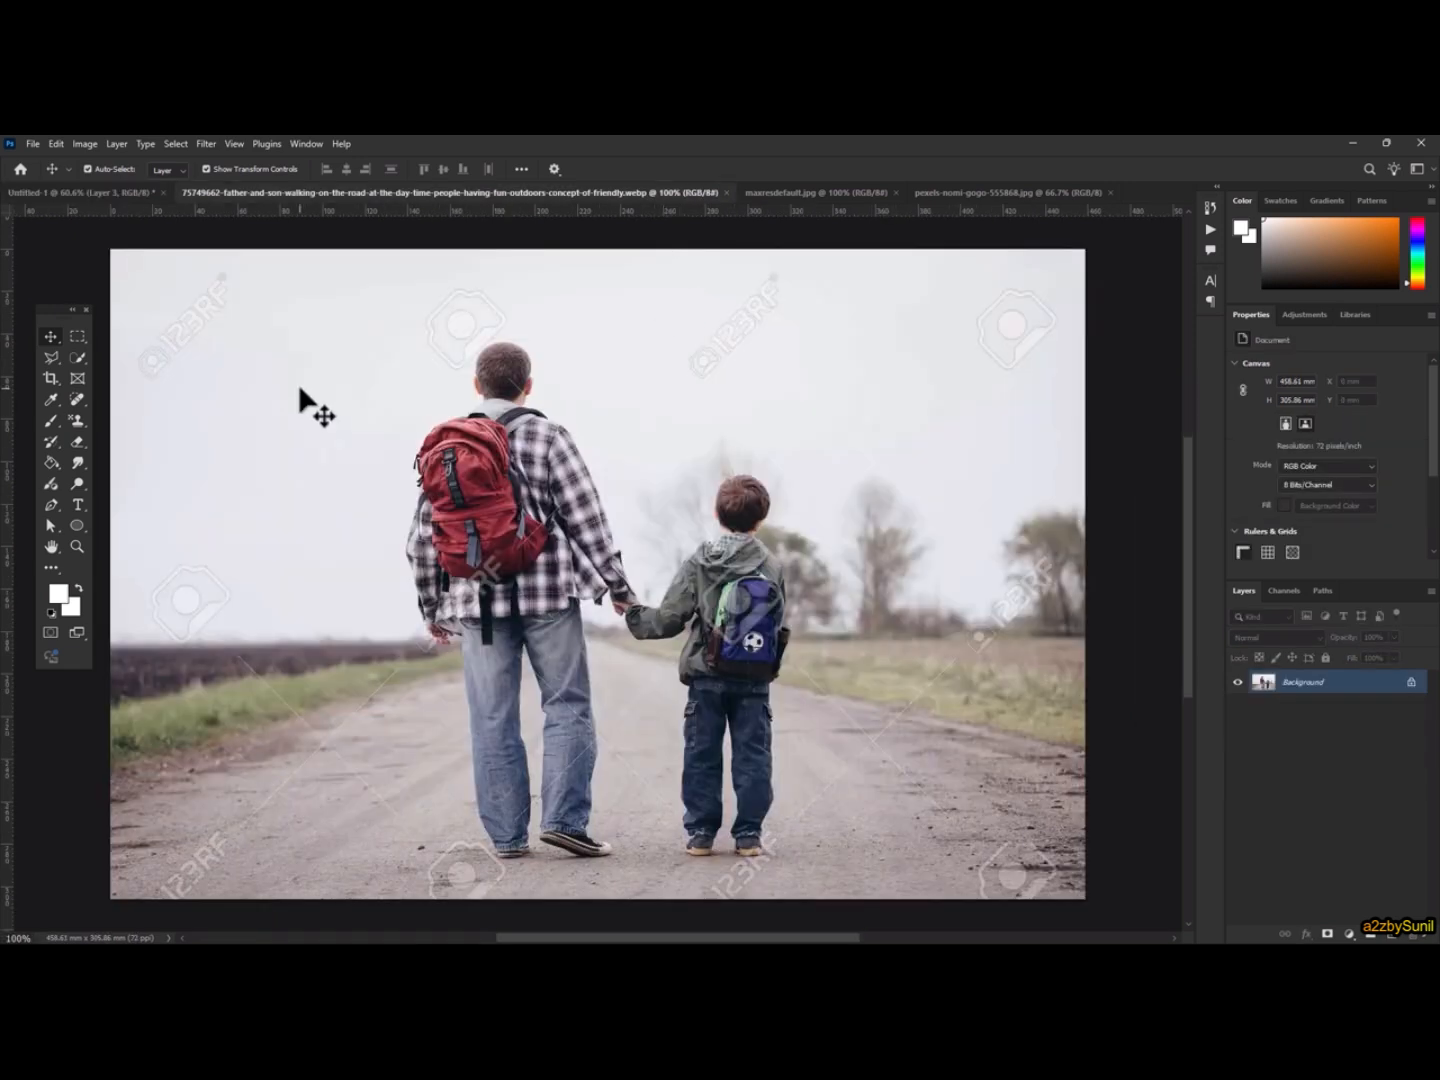
{"action": "left_click", "coordinate": [176, 143]}
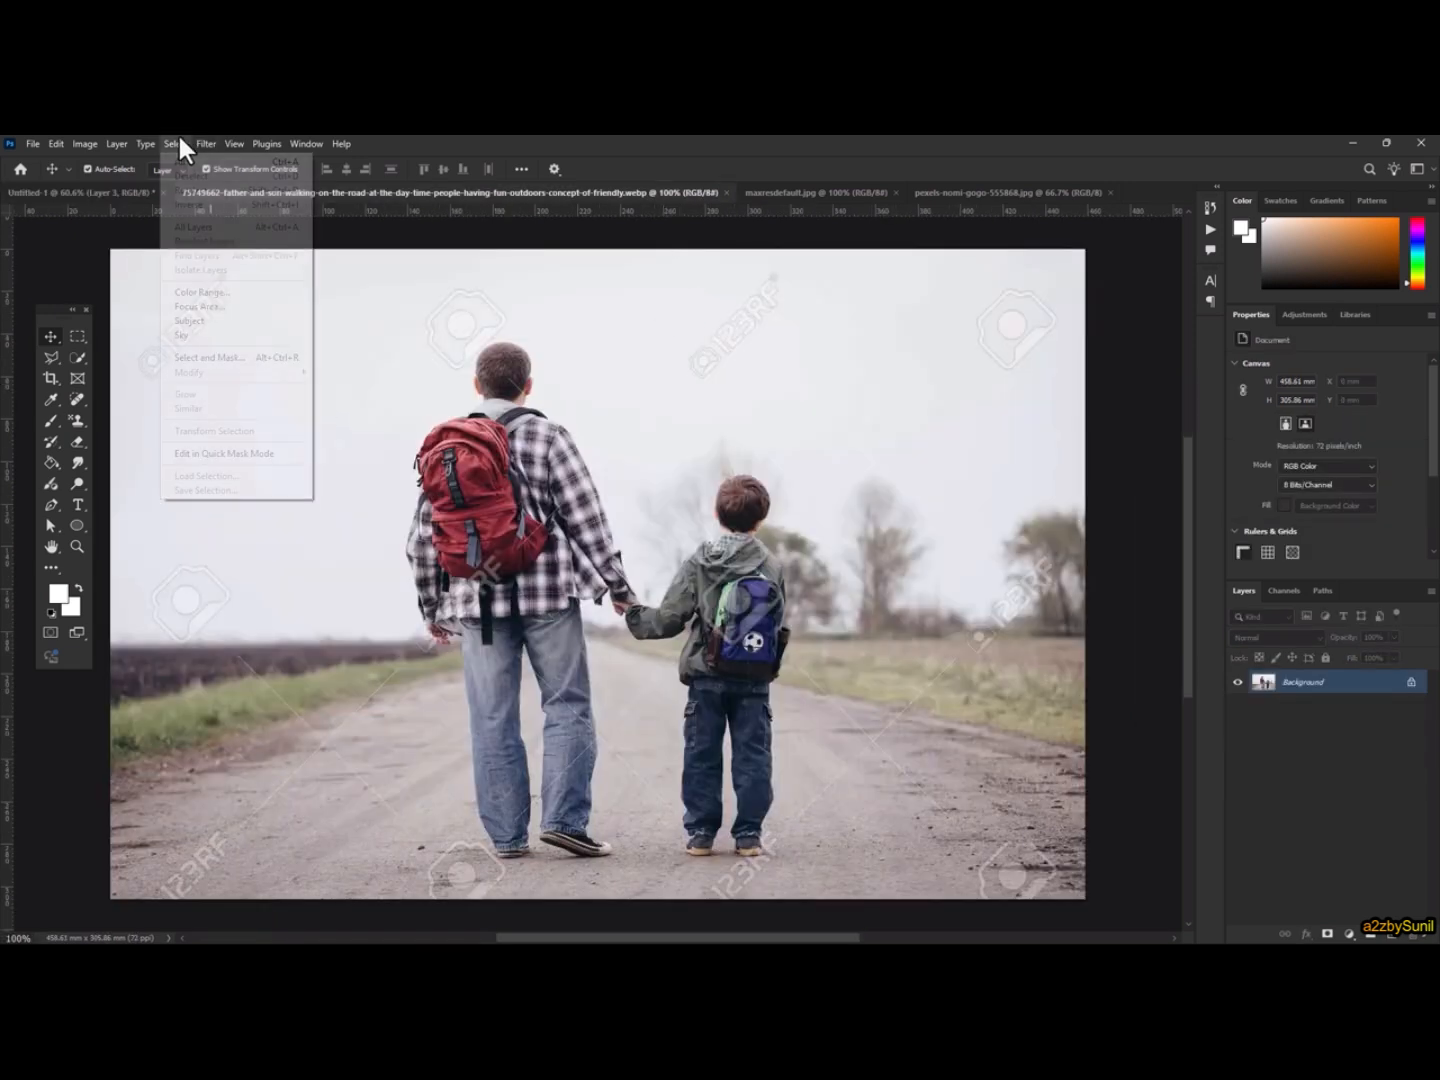
{"action": "left_click", "coordinate": [189, 321]}
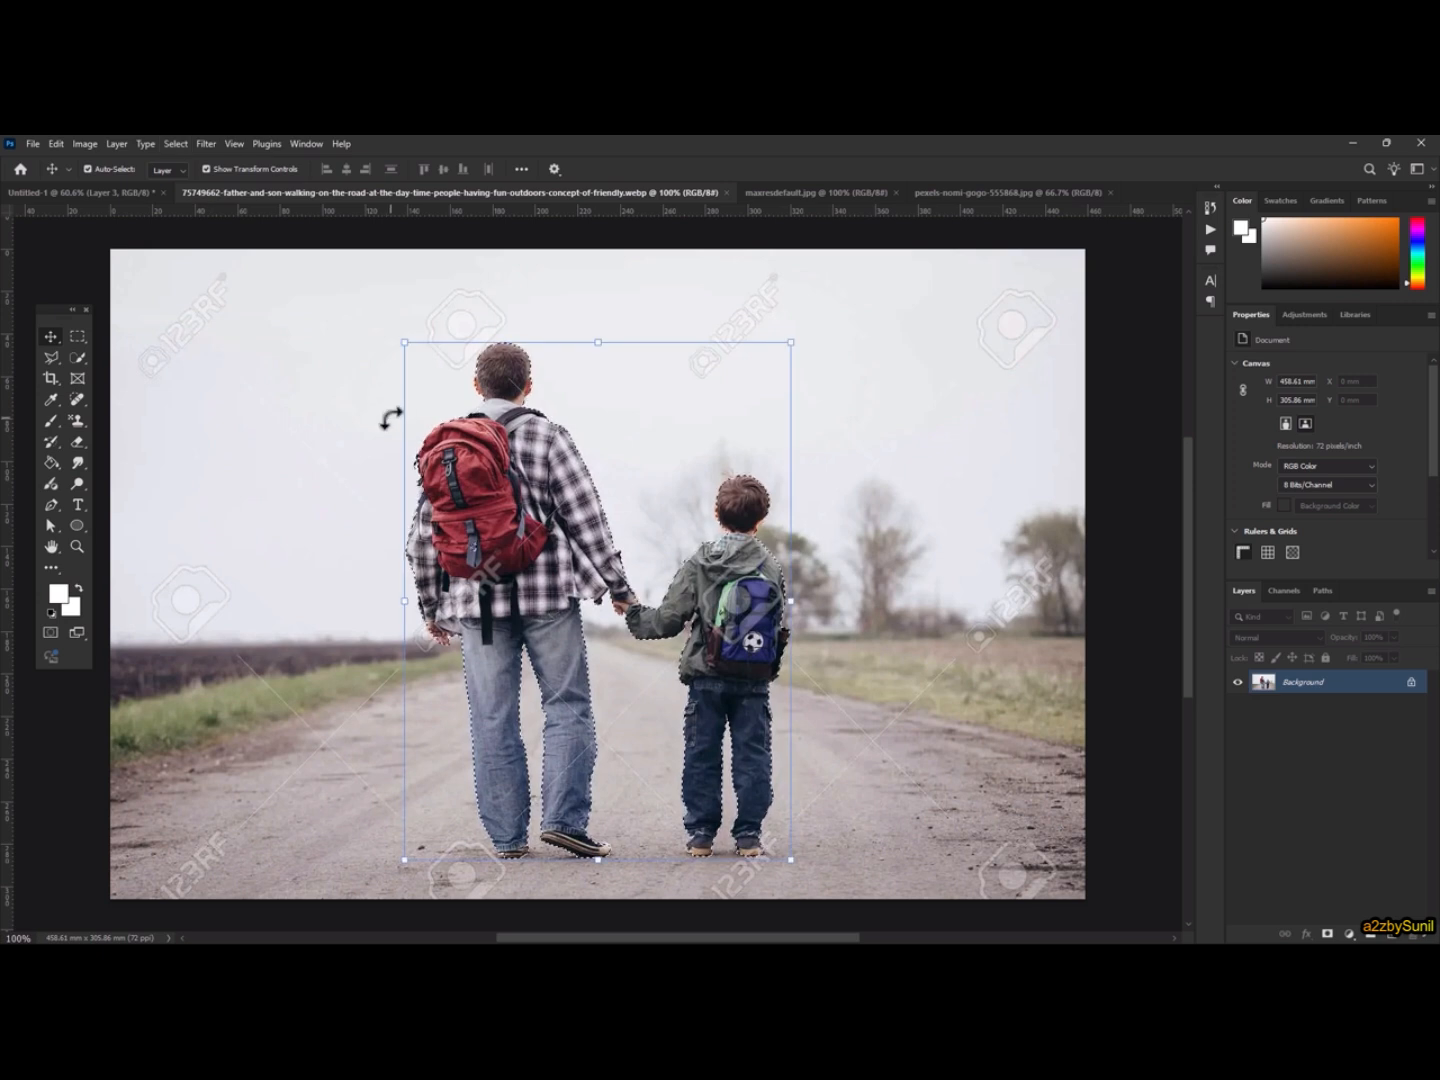
{"action": "key", "text": "ctrl+c"}
{"action": "left_click", "coordinate": [82, 193]}
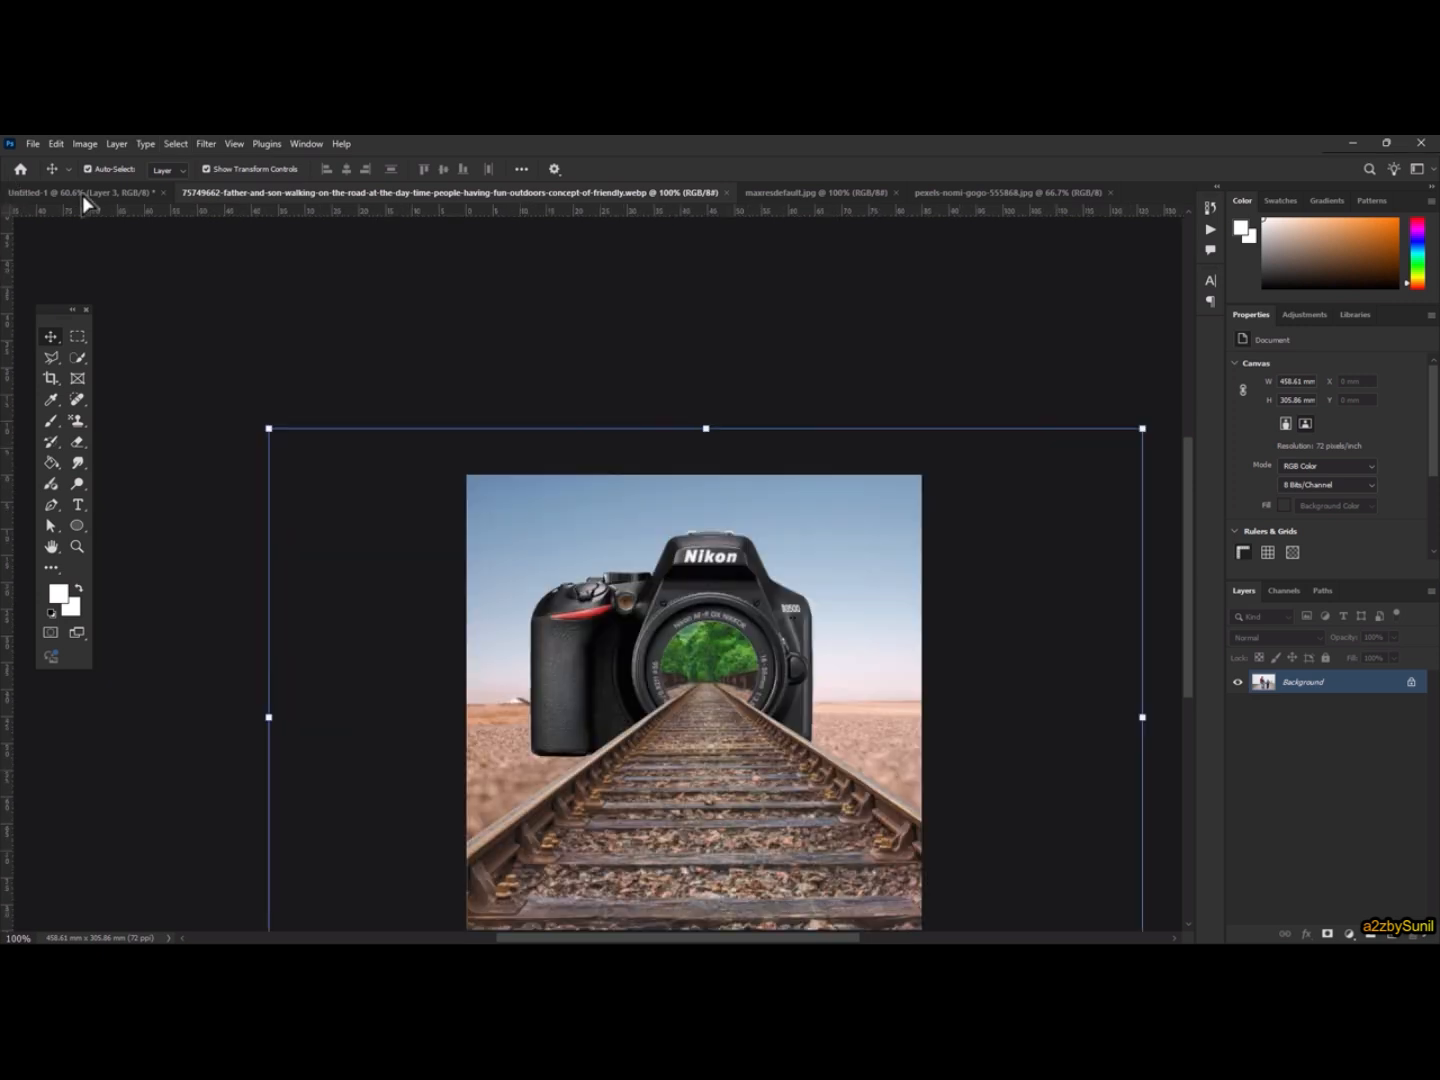
{"action": "key", "text": "ctrl+v"}
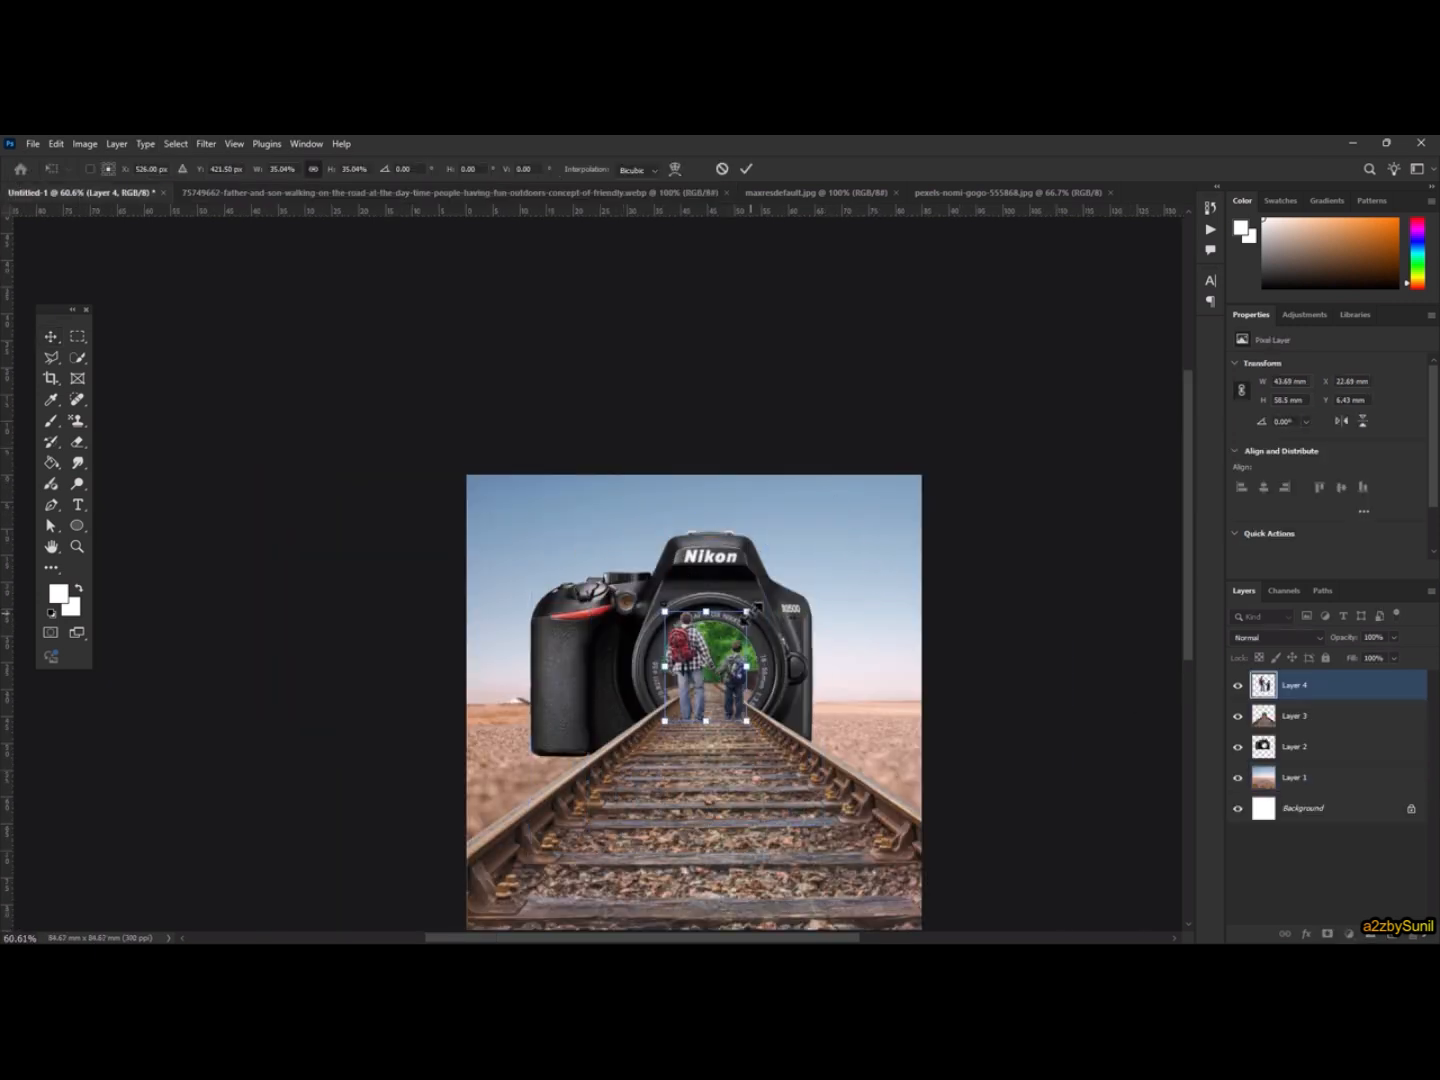
{"action": "left_click_drag", "start_coordinate": [704, 655], "coordinate": [681, 787]}
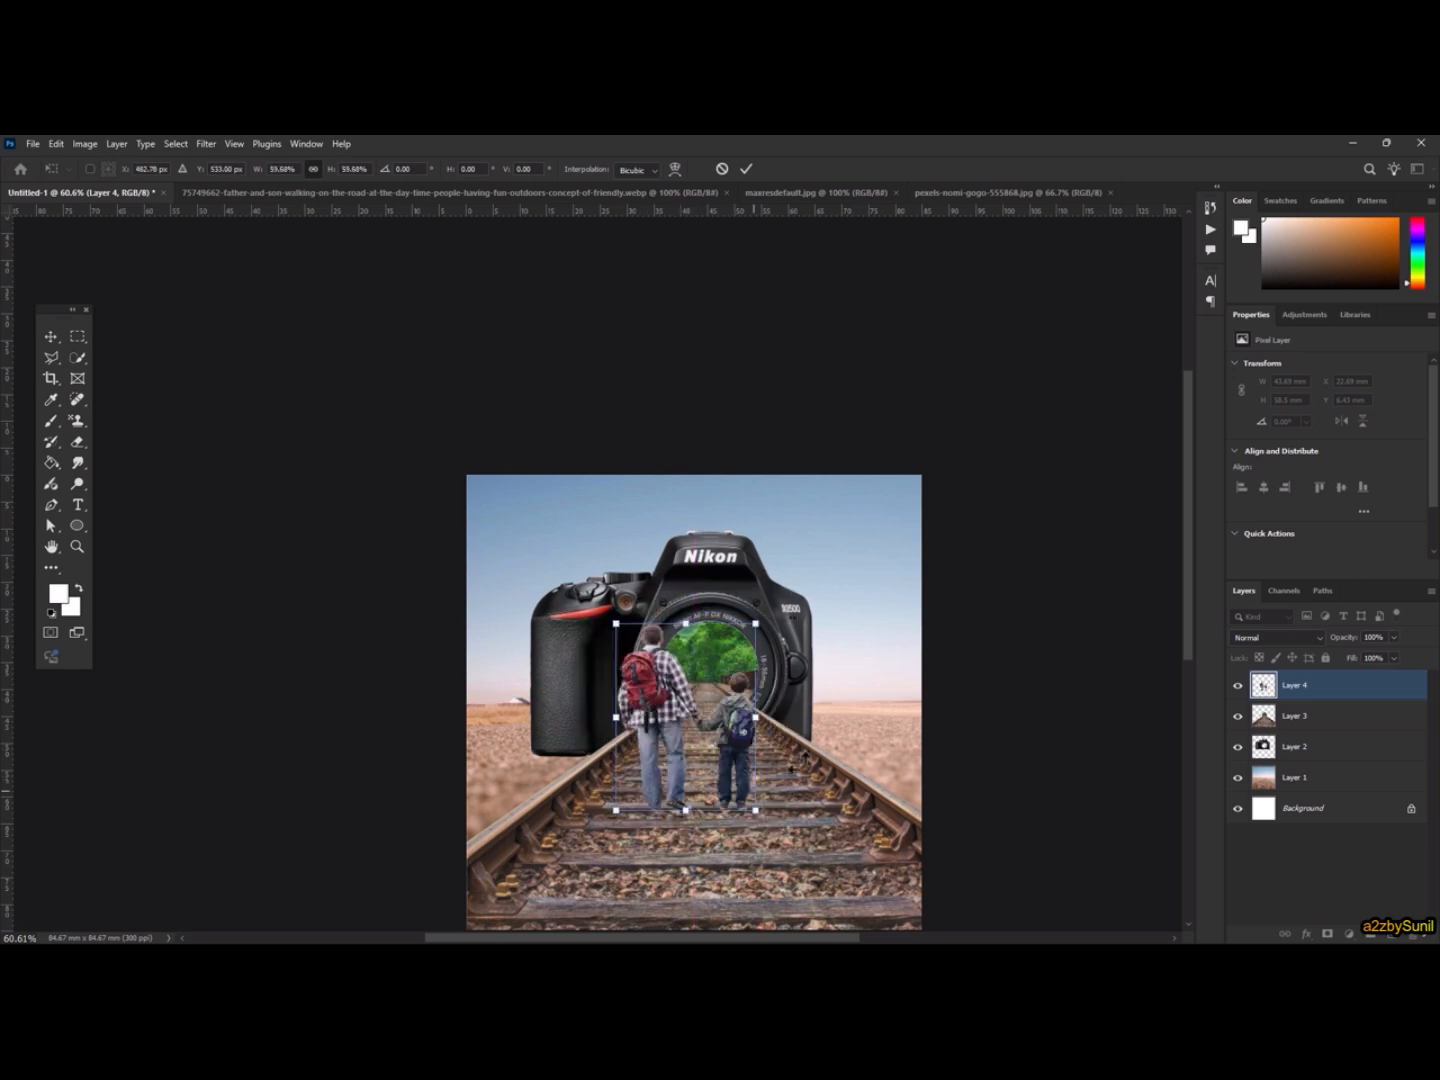
{"action": "left_click", "coordinate": [793, 188]}
Step: Close the father-and-son source photo and the pexels landscape image
{"action": "left_click", "coordinate": [726, 192]}
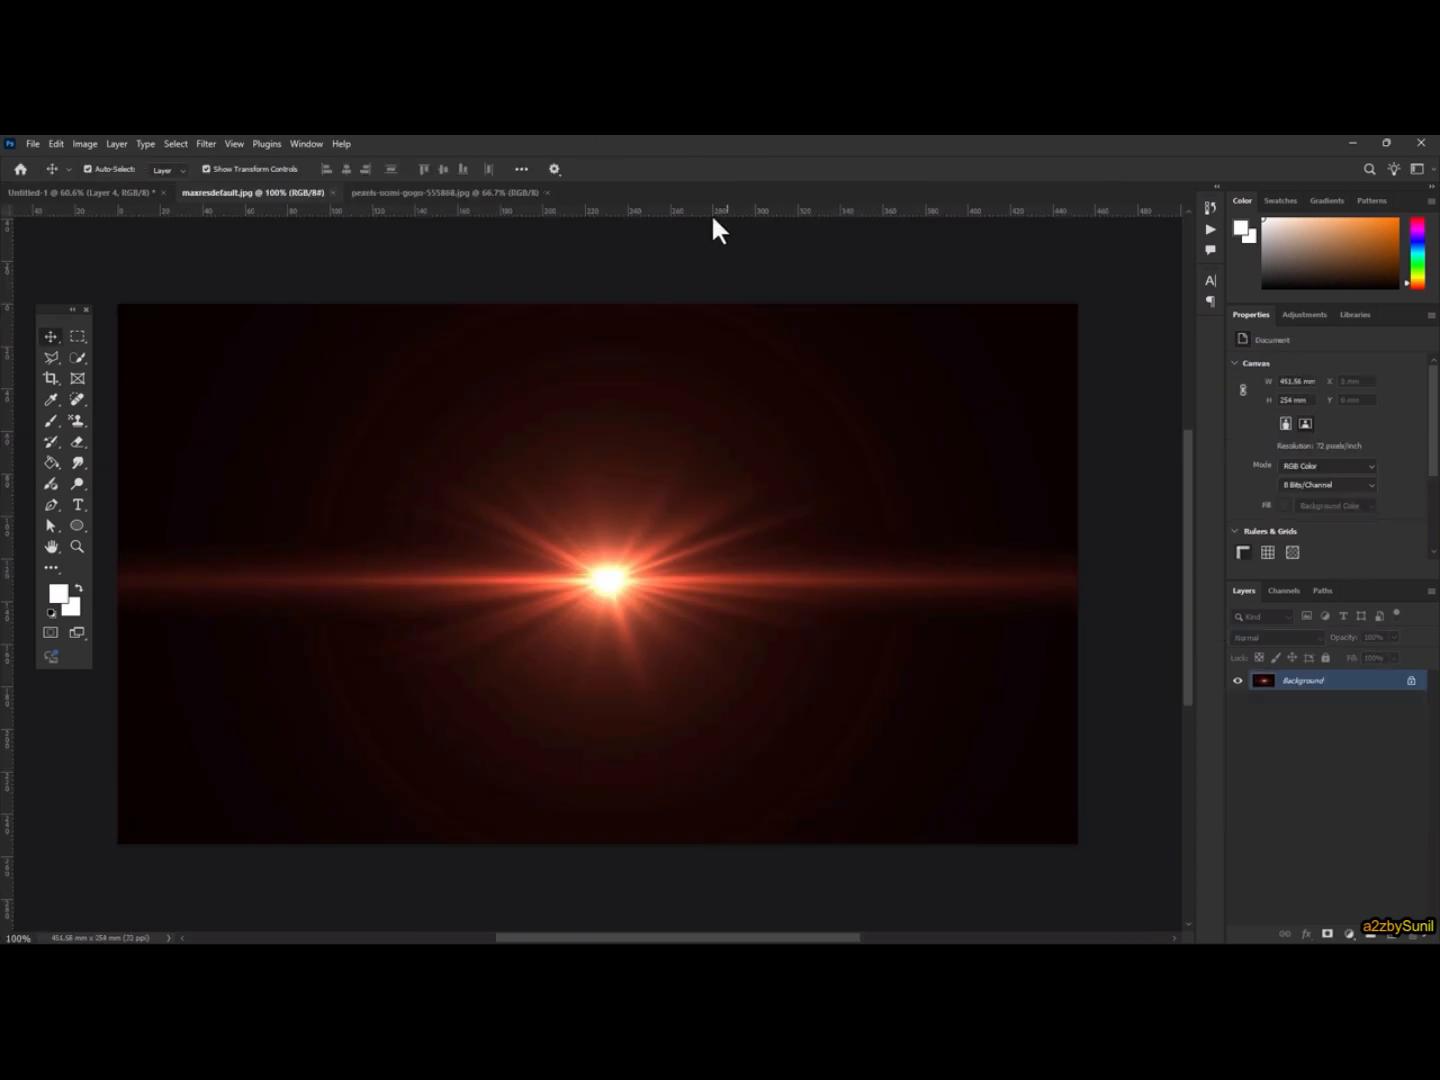
{"action": "left_click", "coordinate": [480, 190]}
{"action": "left_click", "coordinate": [546, 193]}
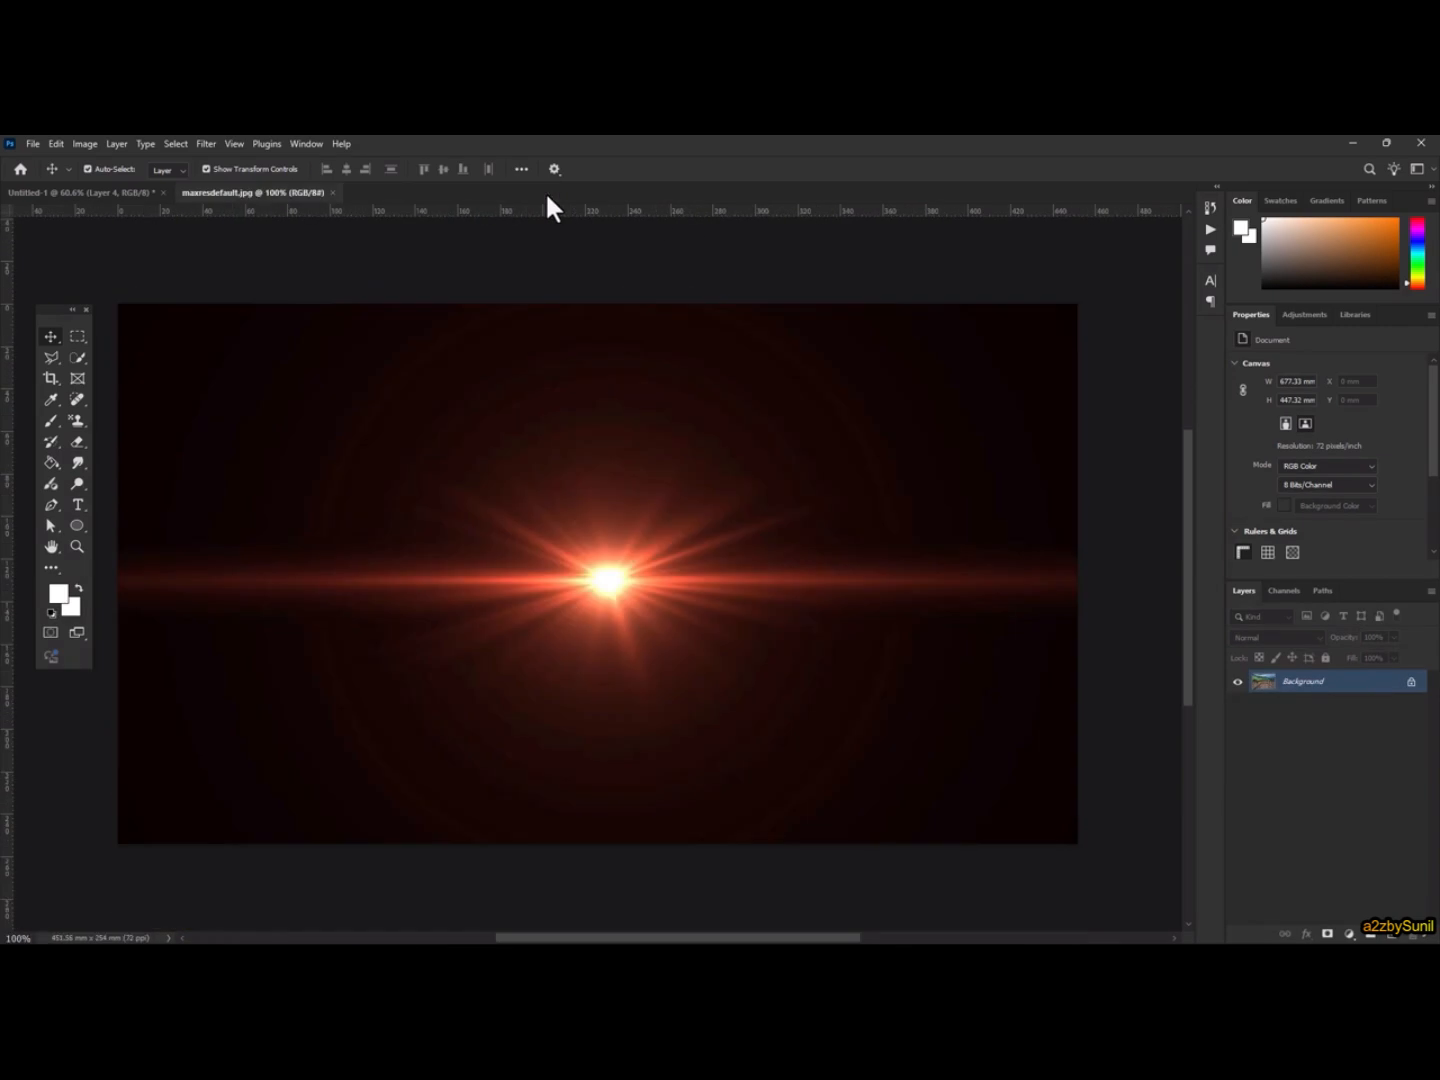
Step: Bring the red lens flare image into the composition as the uppermost layer and enlarge it to about 190%
{"action": "left_click_drag", "start_coordinate": [398, 253], "coordinate": [698, 589]}
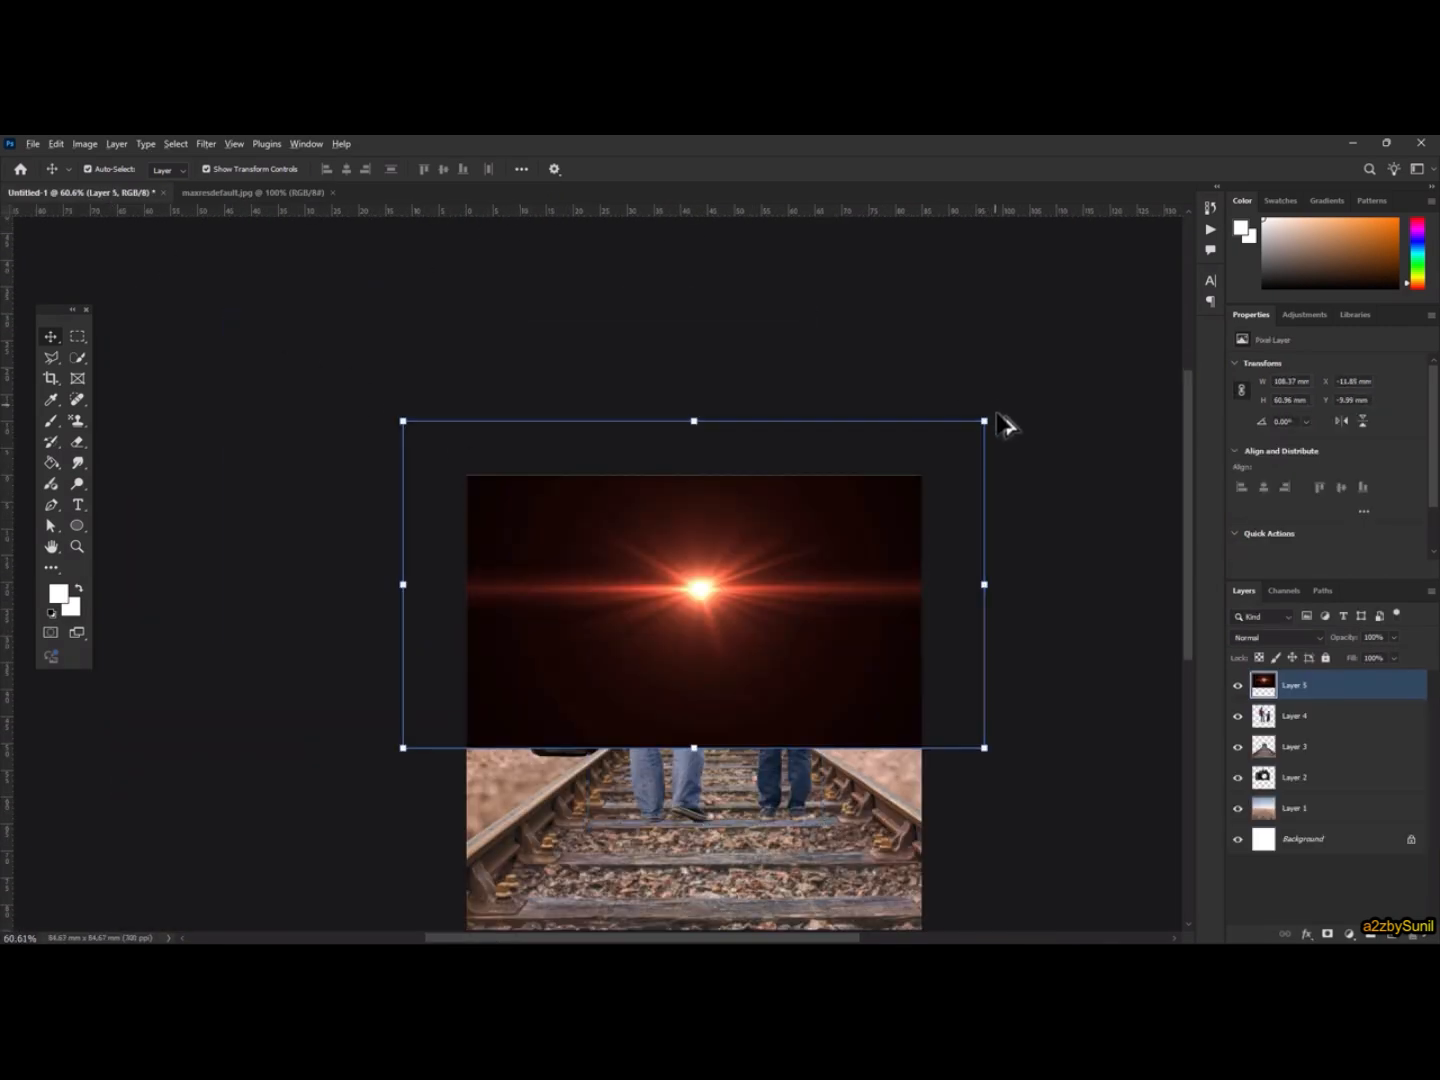
{"action": "left_click_drag", "start_coordinate": [987, 430], "coordinate": [1188, 274]}
{"action": "left_click_drag", "start_coordinate": [585, 657], "coordinate": [592, 634]}
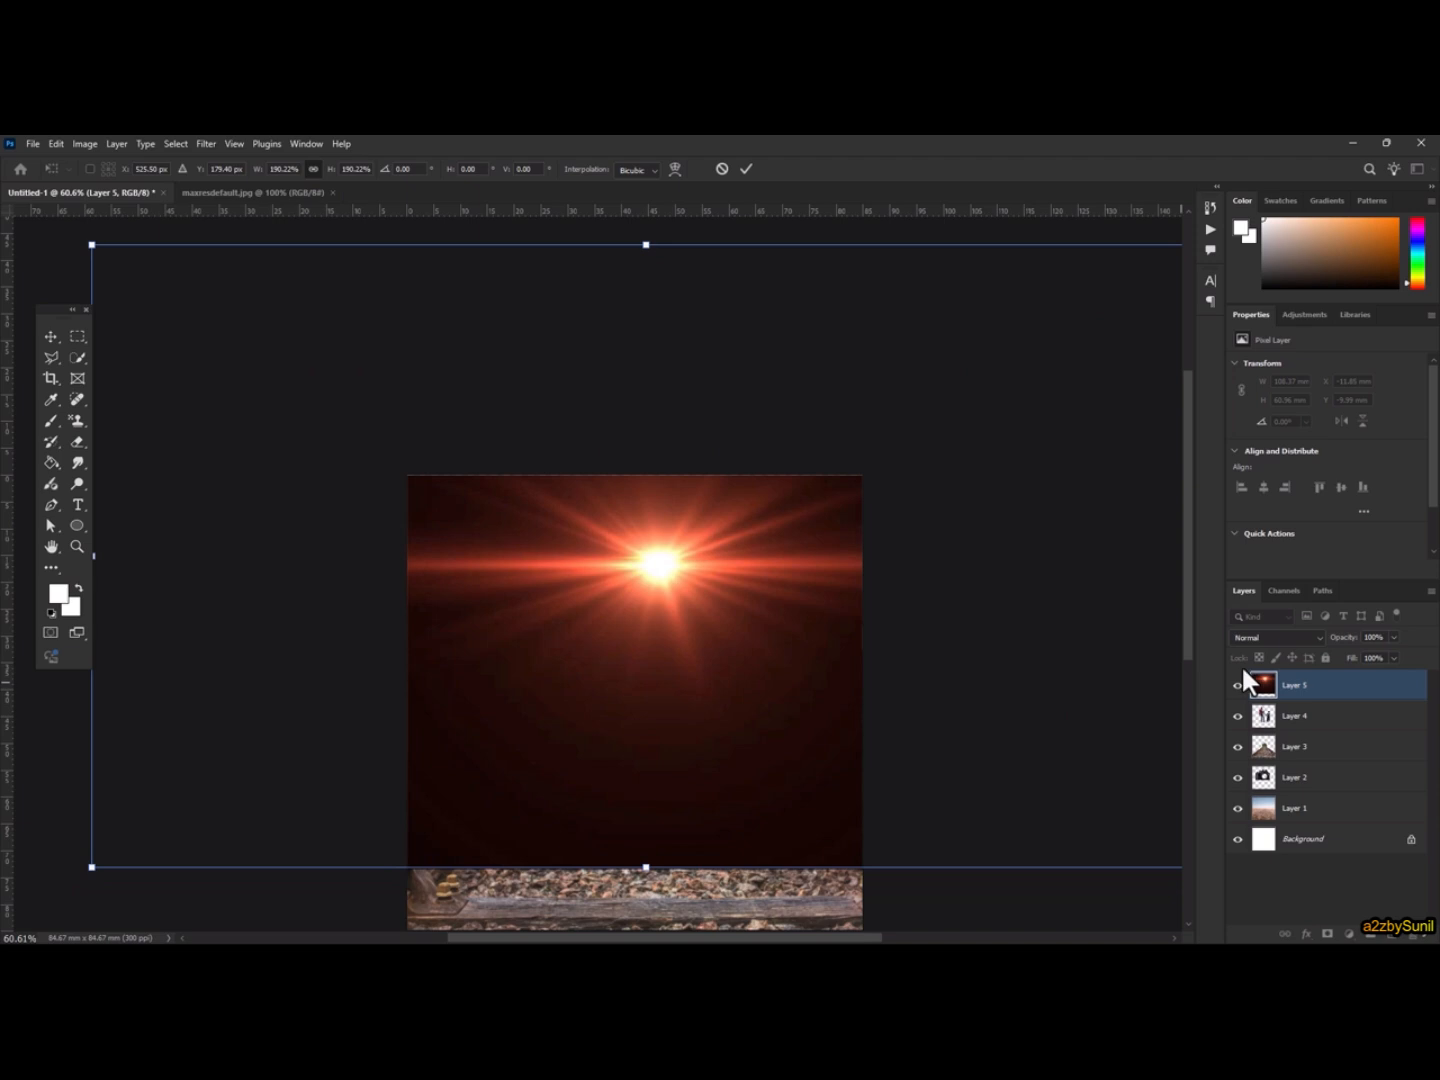
Step: Set the flare layer's blend mode to Screen and center its glow on the upper edge of the sky
{"action": "left_click", "coordinate": [1318, 636]}
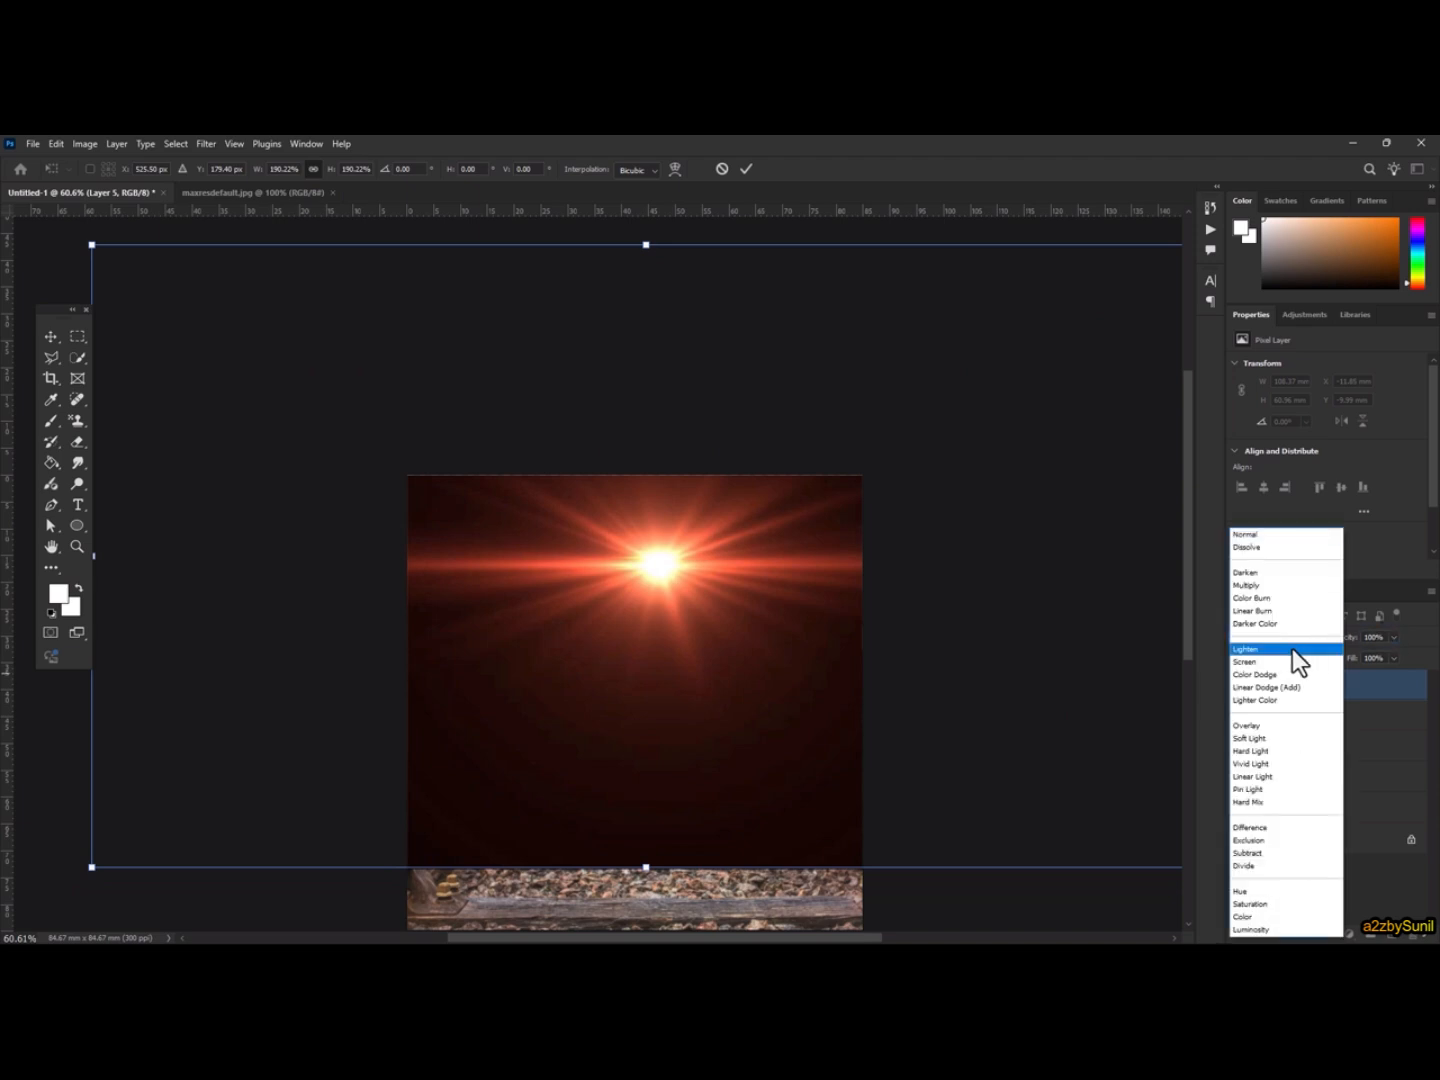
{"action": "left_click", "coordinate": [1300, 663]}
{"action": "left_click_drag", "start_coordinate": [616, 585], "coordinate": [630, 476]}
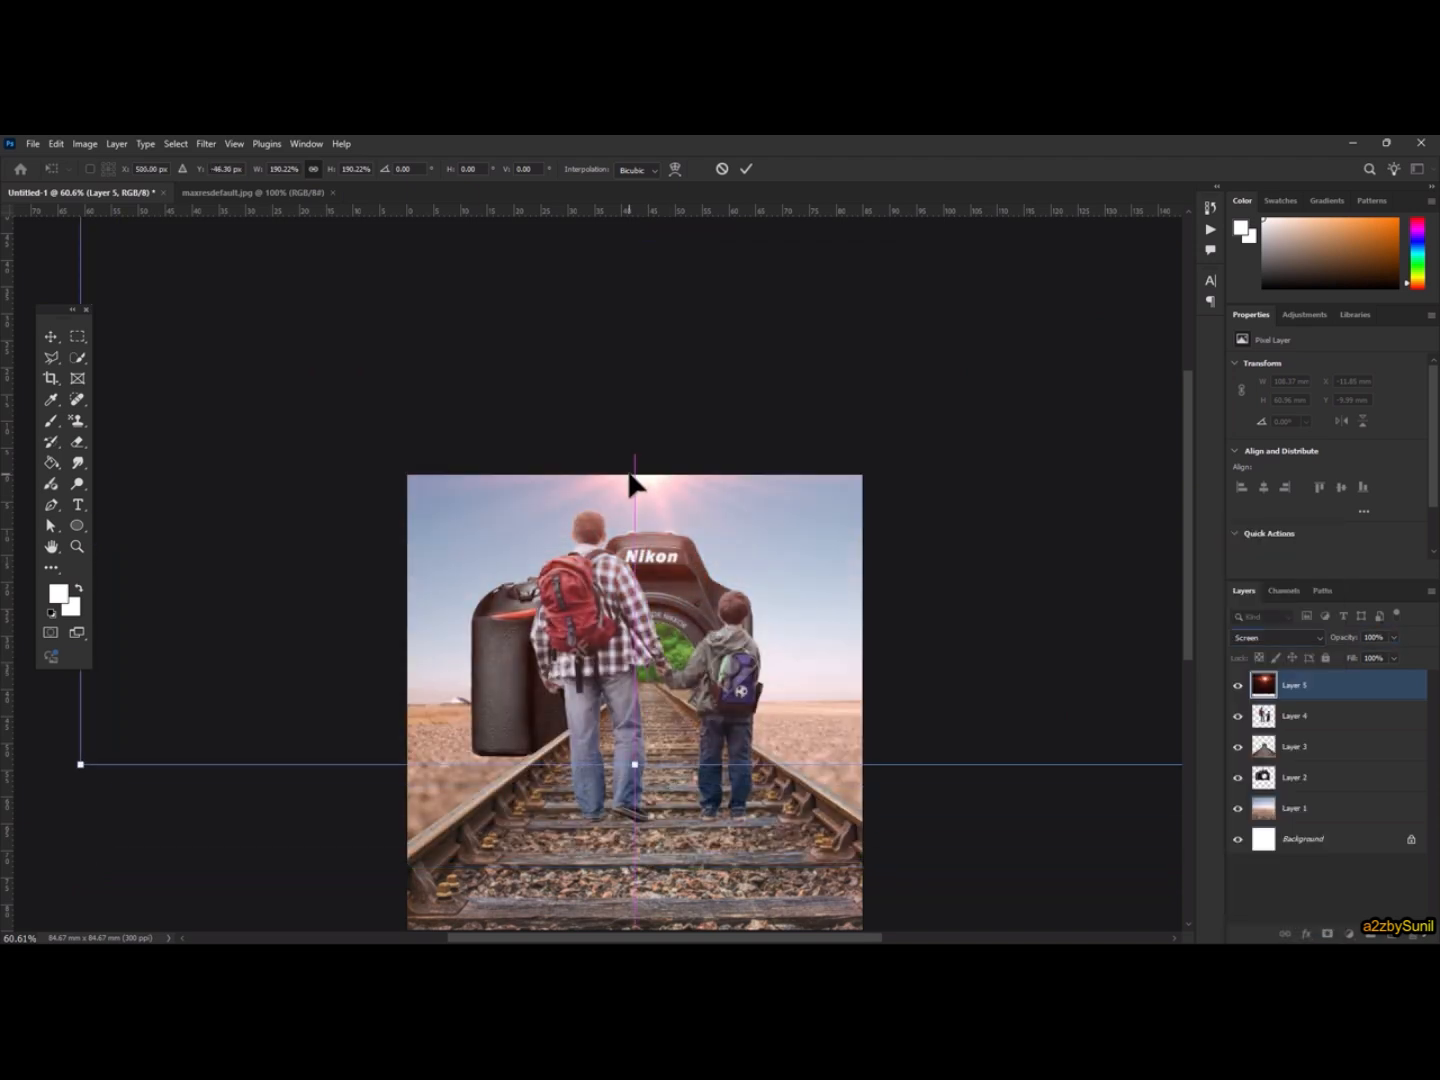
{"action": "left_click", "coordinate": [745, 168]}
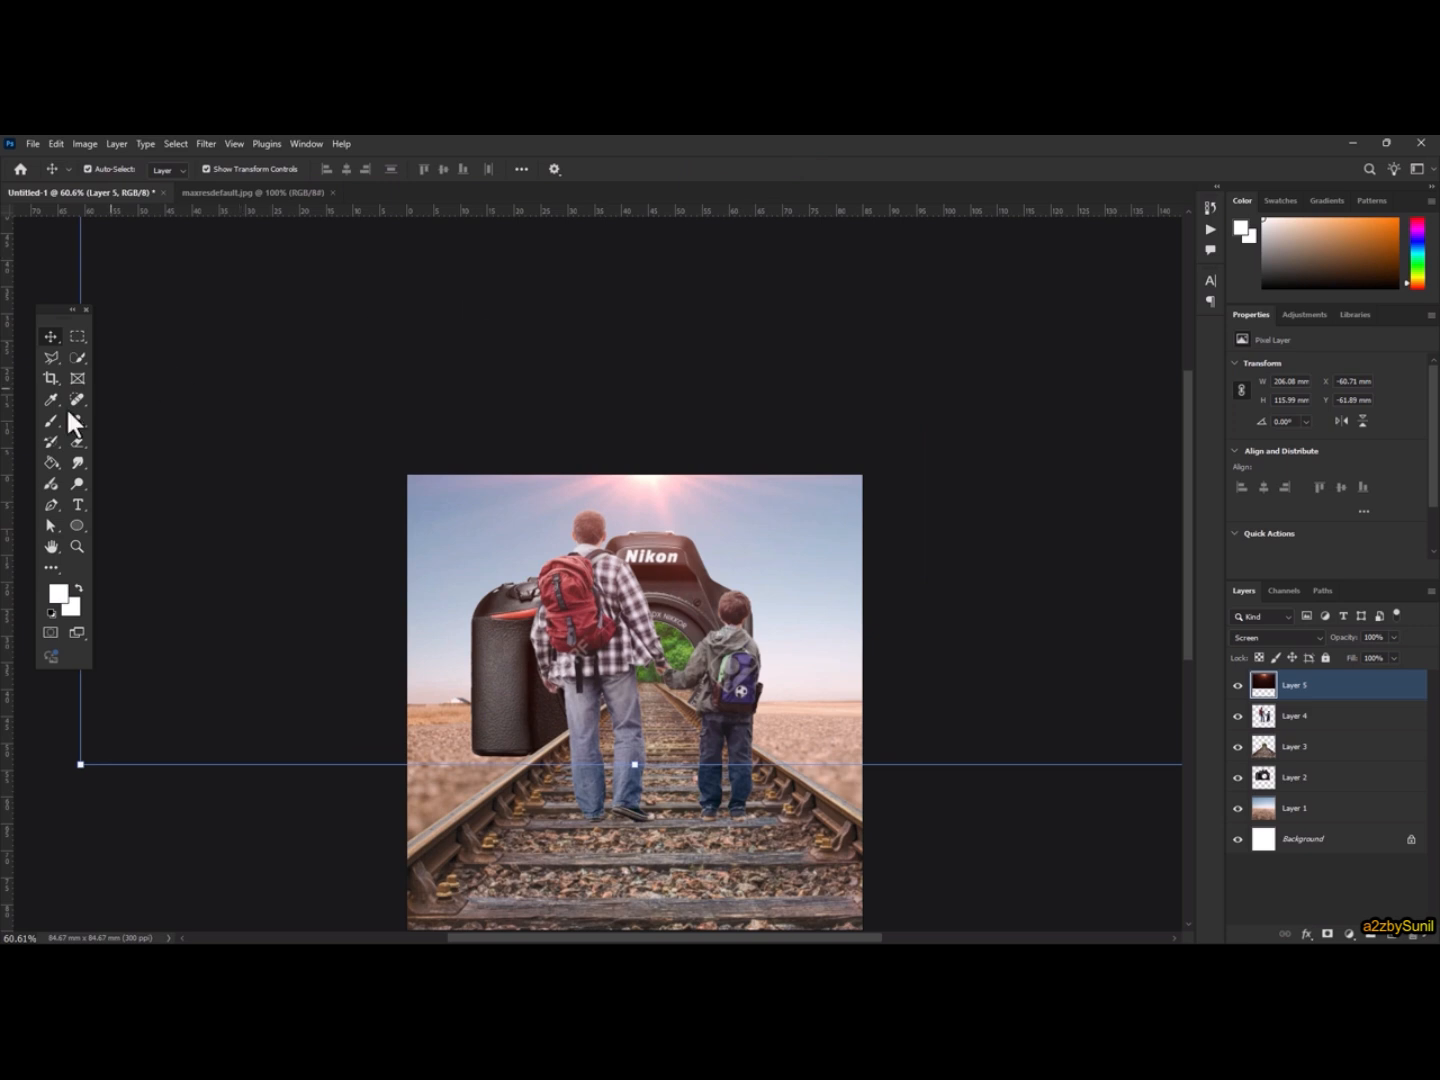
{"action": "left_click", "coordinate": [79, 441]}
{"action": "left_click", "coordinate": [105, 444]}
{"action": "right_click", "coordinate": [680, 676]}
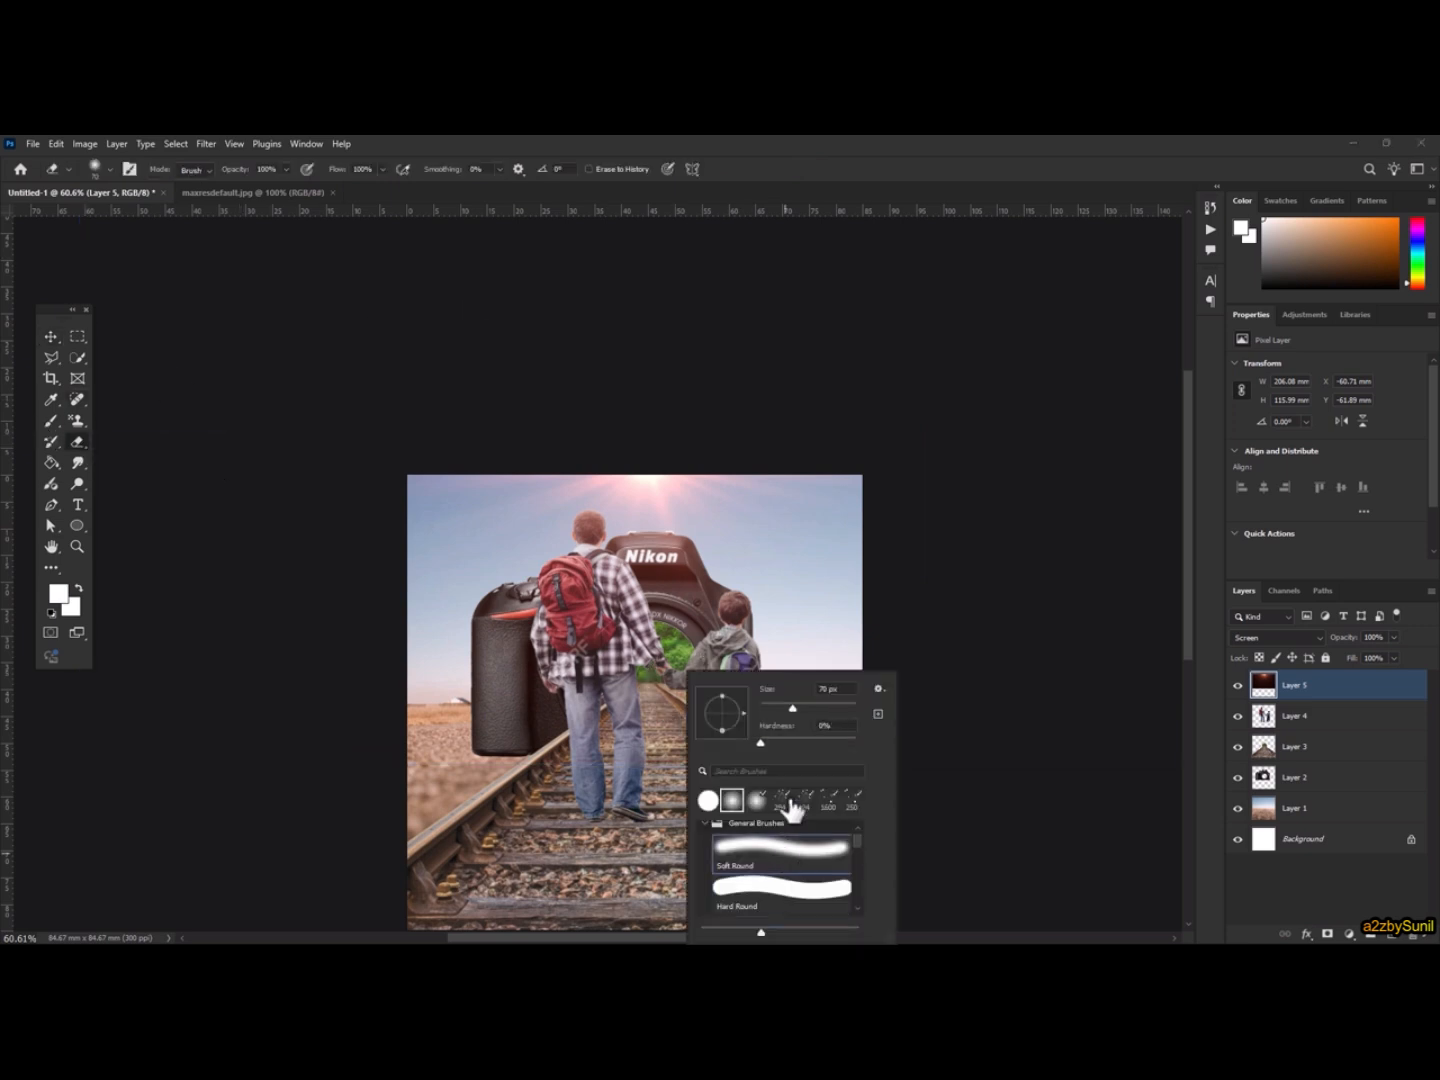
{"action": "left_click", "coordinate": [839, 708]}
{"action": "key", "text": "Return"}
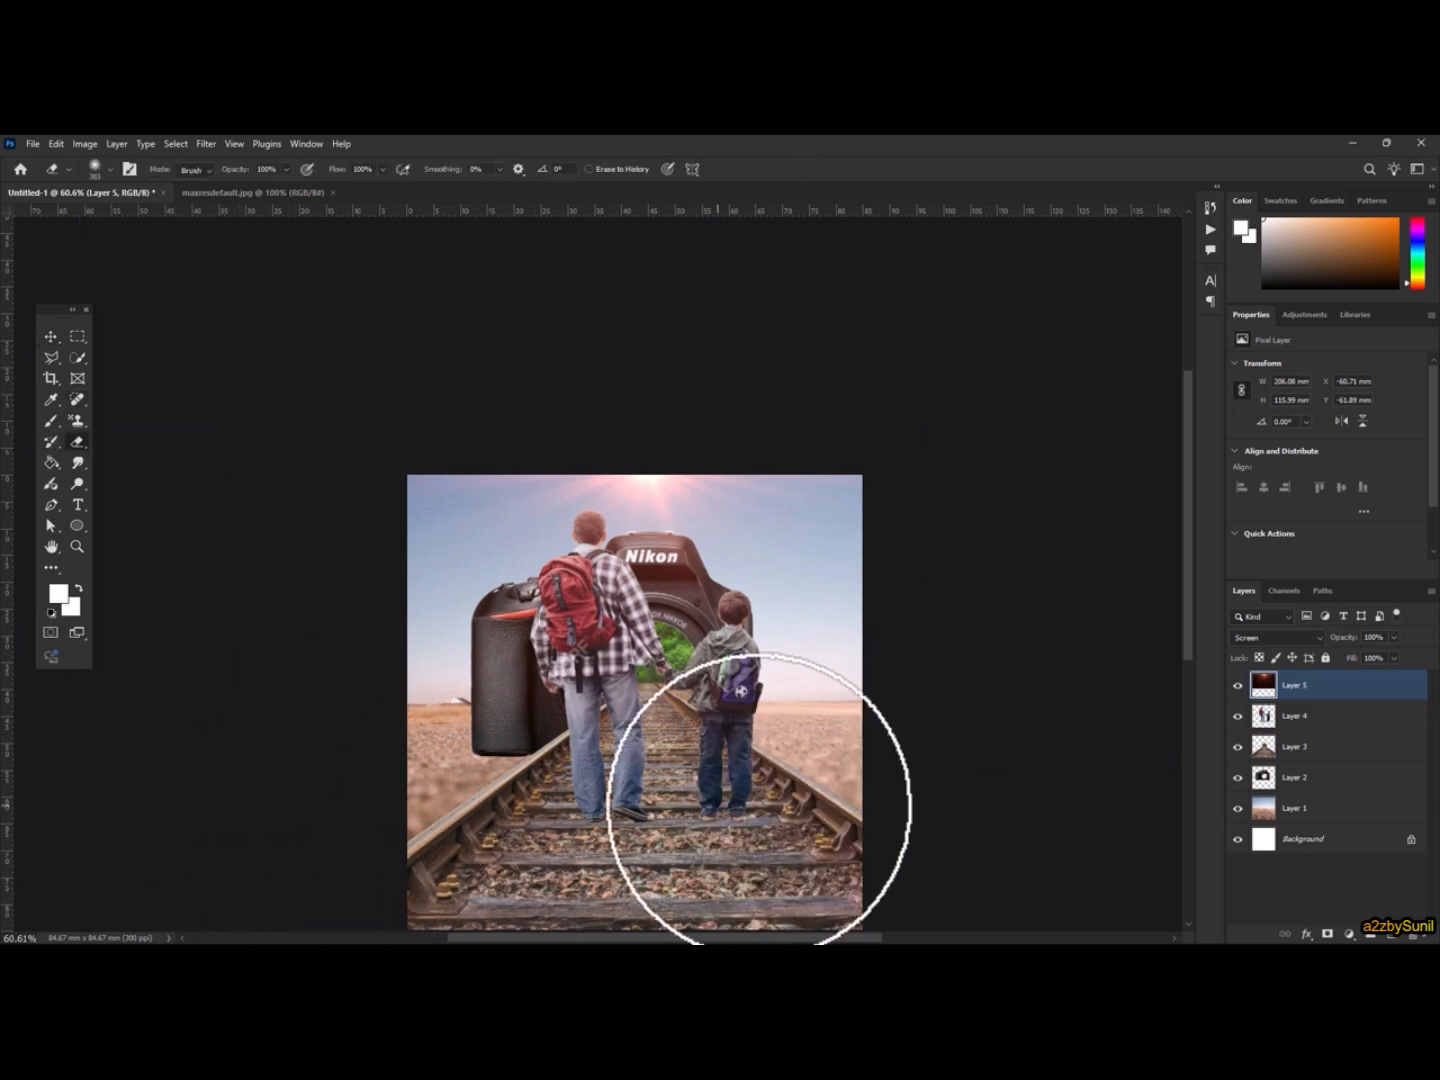
{"action": "key", "text": "v"}
Step: Add a Color Lookup adjustment layer above the flare layer and start choosing its 3DLUT file
{"action": "left_click", "coordinate": [1295, 715], "text": "ctrl"}
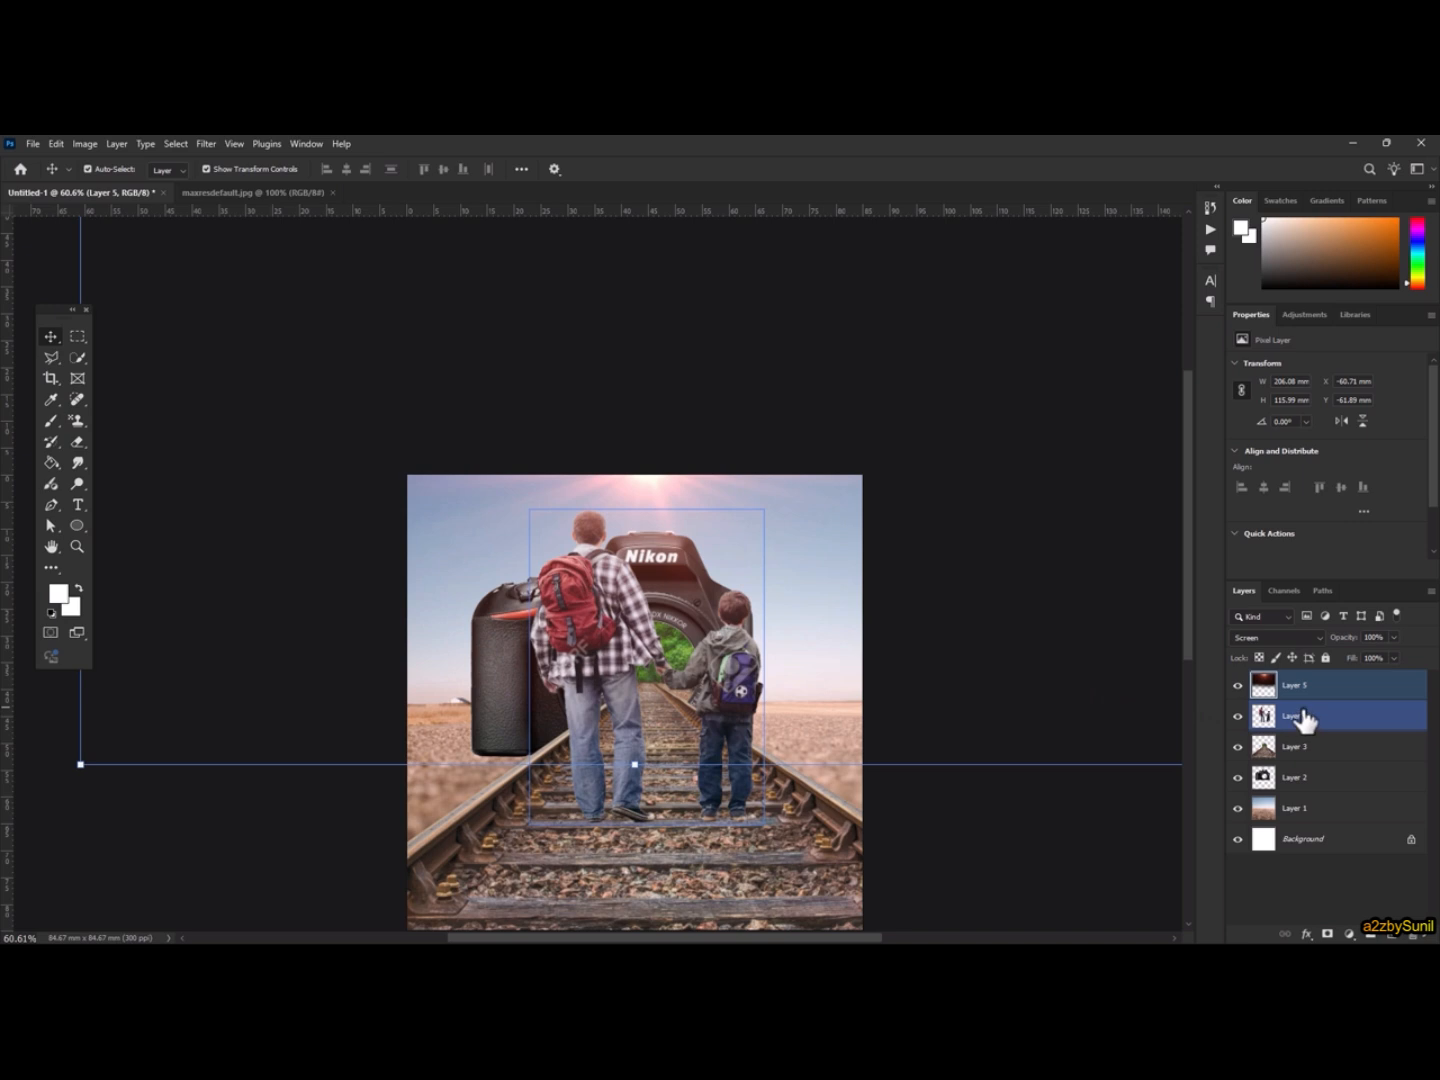
{"action": "left_click", "coordinate": [1303, 685]}
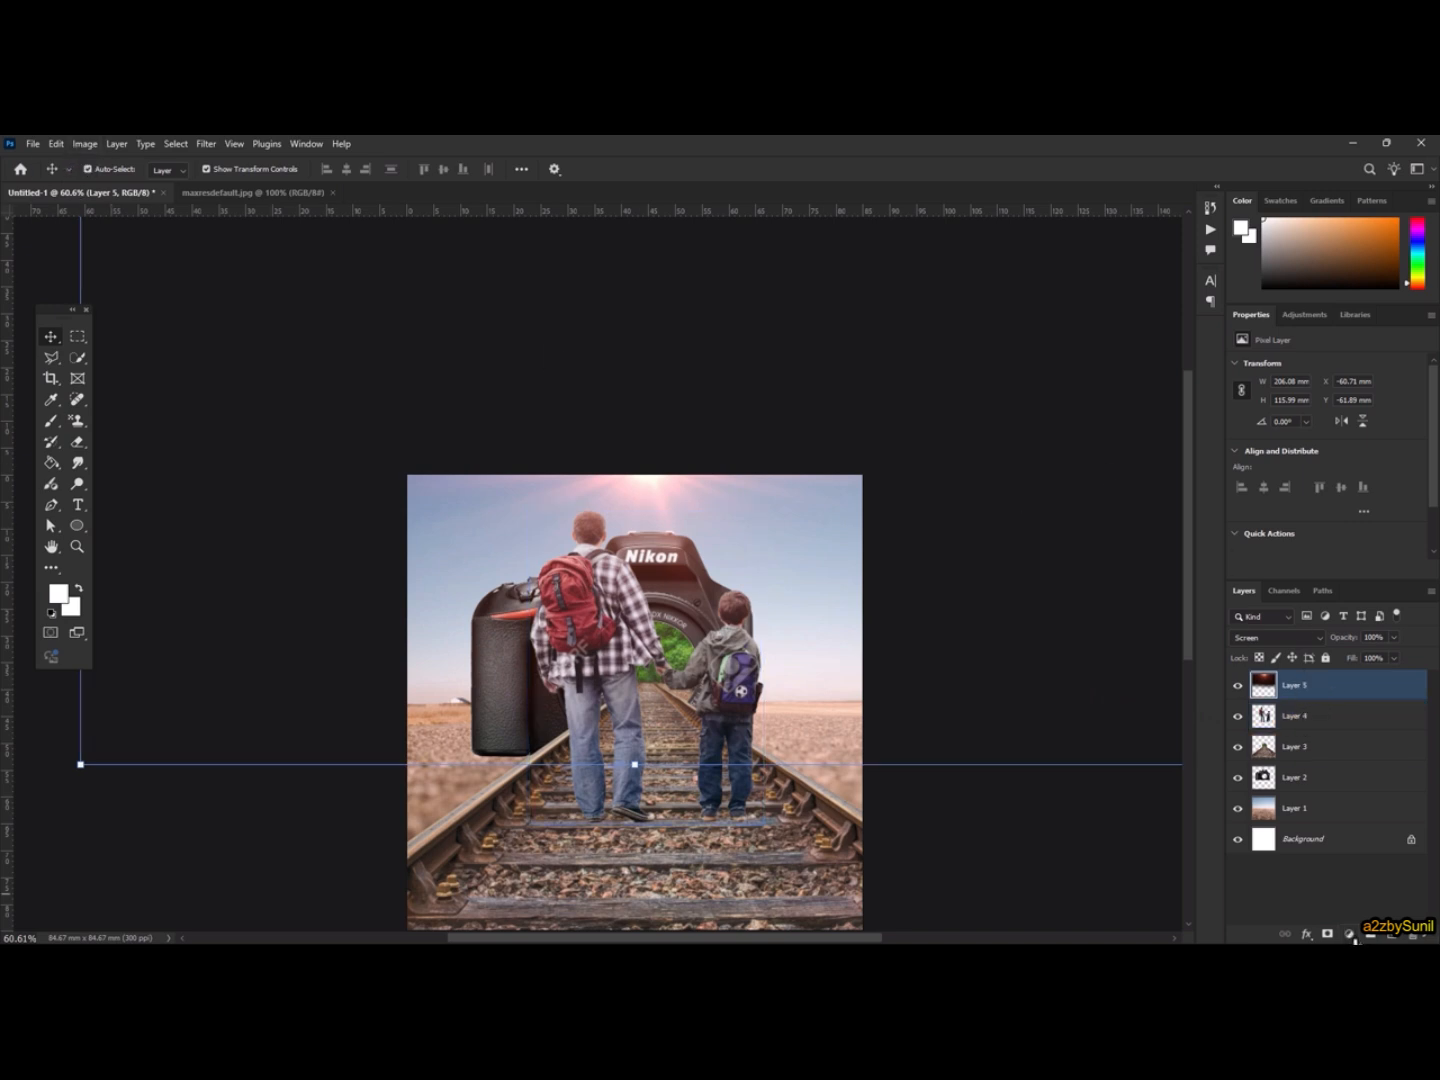
{"action": "left_click", "coordinate": [1349, 932]}
{"action": "left_click", "coordinate": [1392, 857]}
{"action": "left_click", "coordinate": [1340, 366]}
{"action": "left_click", "coordinate": [1328, 388]}
Step: Go through the 3DLUT looks on the Color Lookup layer, including Bleach Bypass.look and FoggyNight.3DL, up to Kodak 5205 Fuji 3510
{"action": "key", "text": "Down"}
{"action": "key", "text": "Down"}
{"action": "key", "text": "Down"}
{"action": "key", "text": "Down"}
{"action": "key", "text": "Down"}
{"action": "key", "text": "Down"}
{"action": "key", "text": "Down"}
{"action": "key", "text": "Down"}
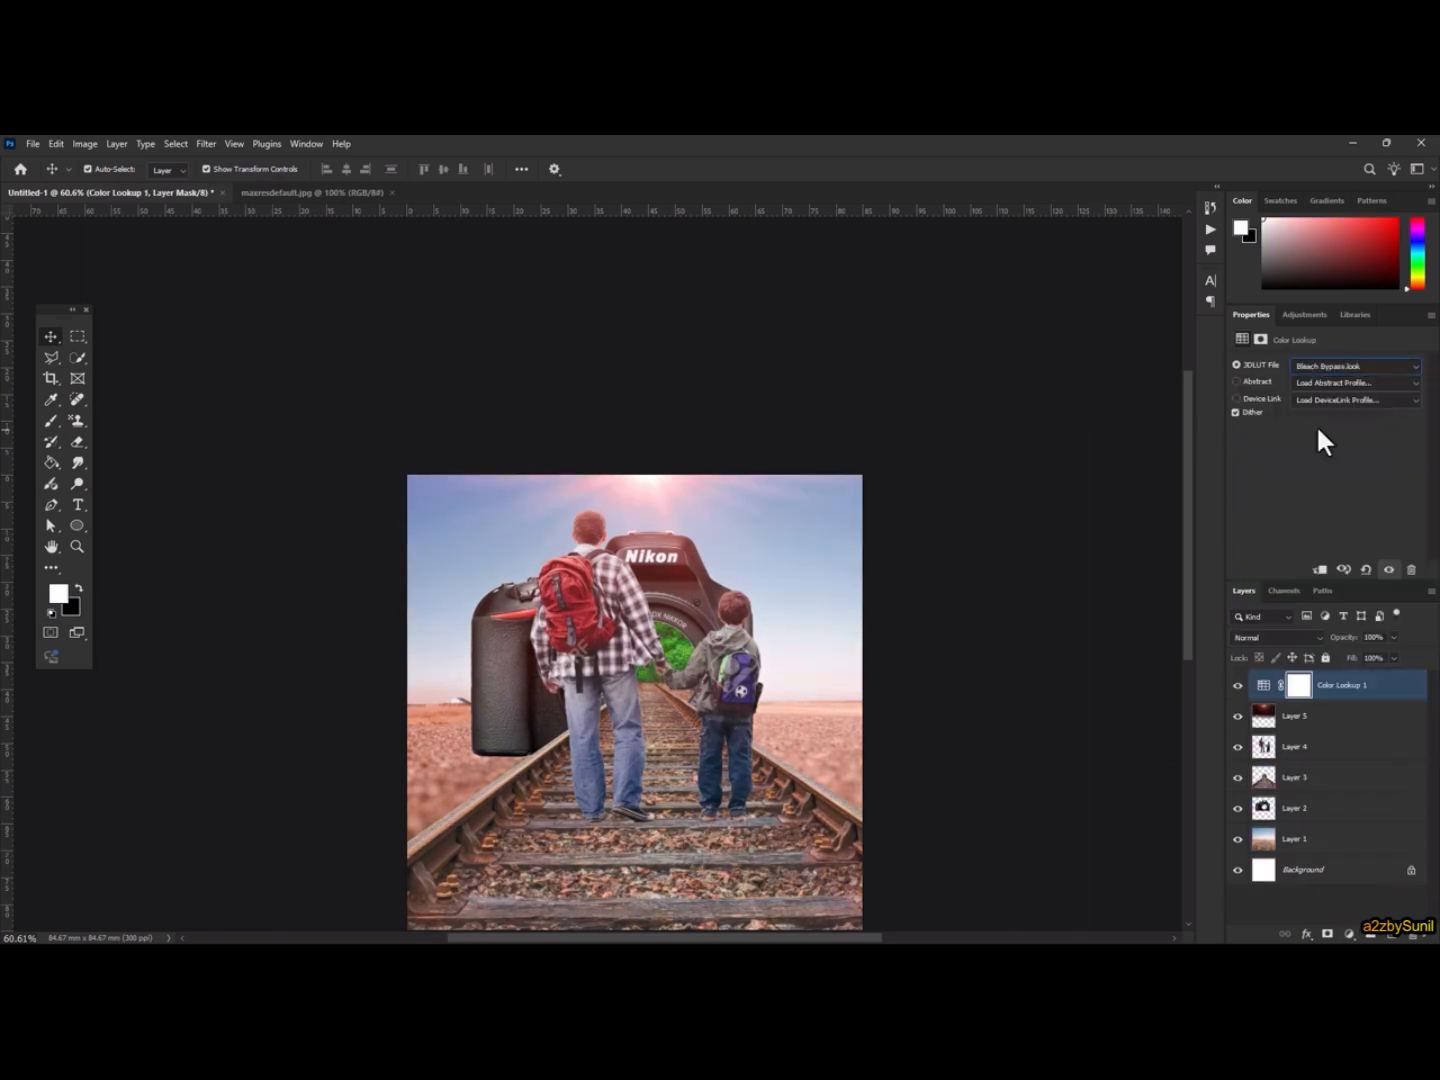
{"action": "key", "text": "Down"}
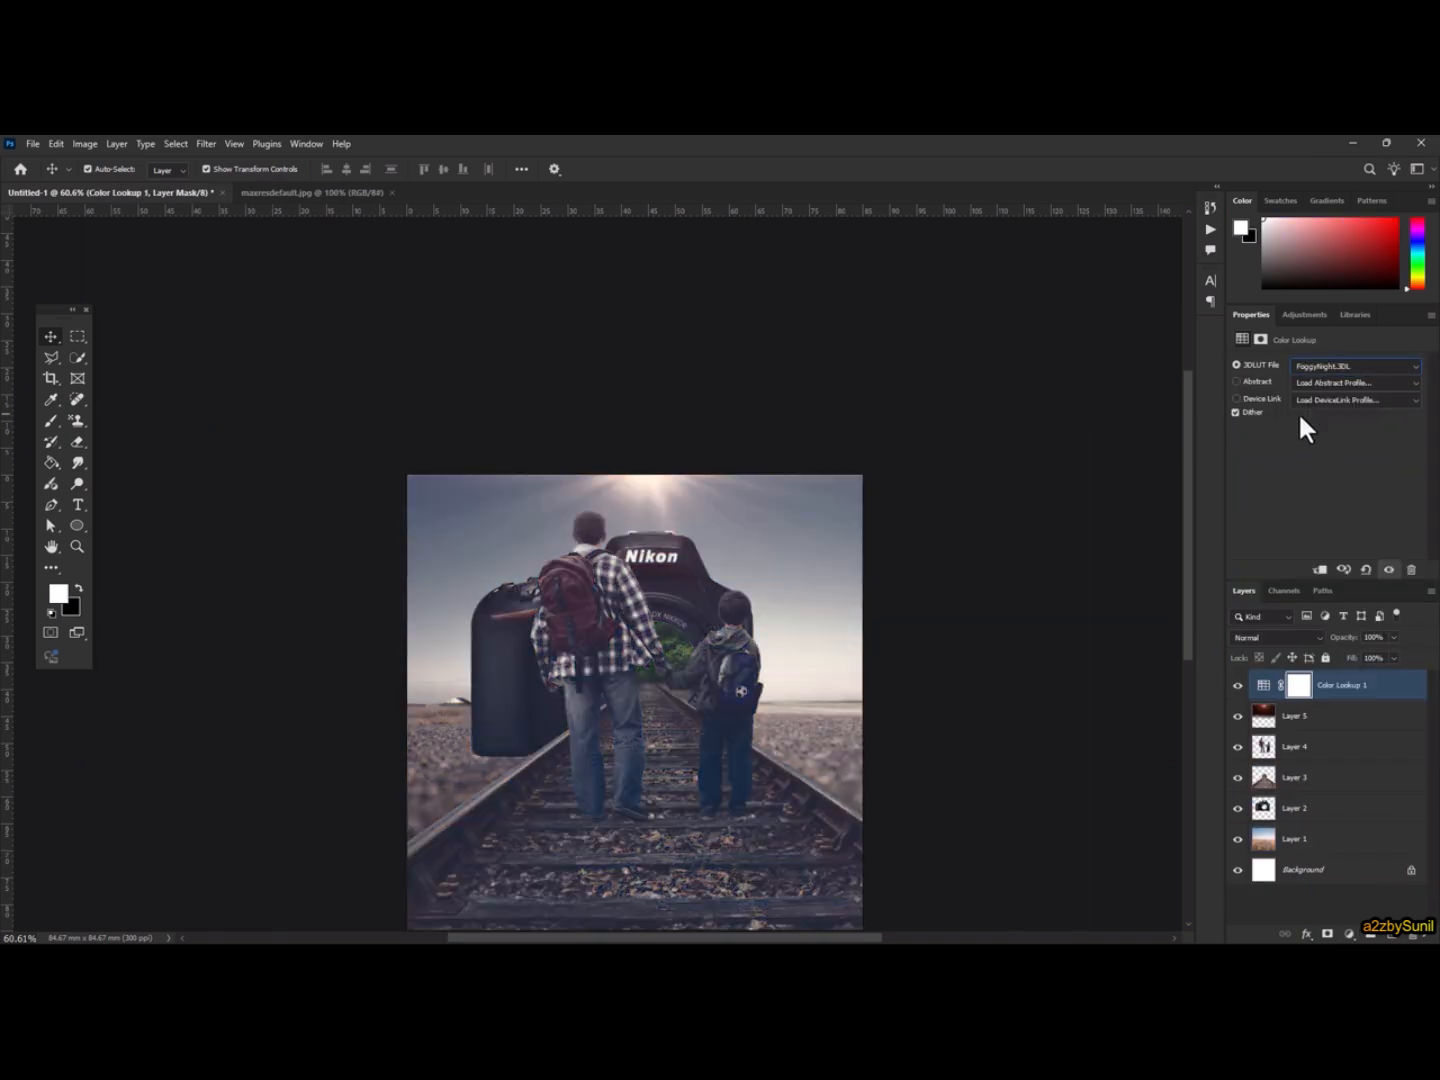
{"action": "key", "text": "Down"}
{"action": "key", "text": "Down"}
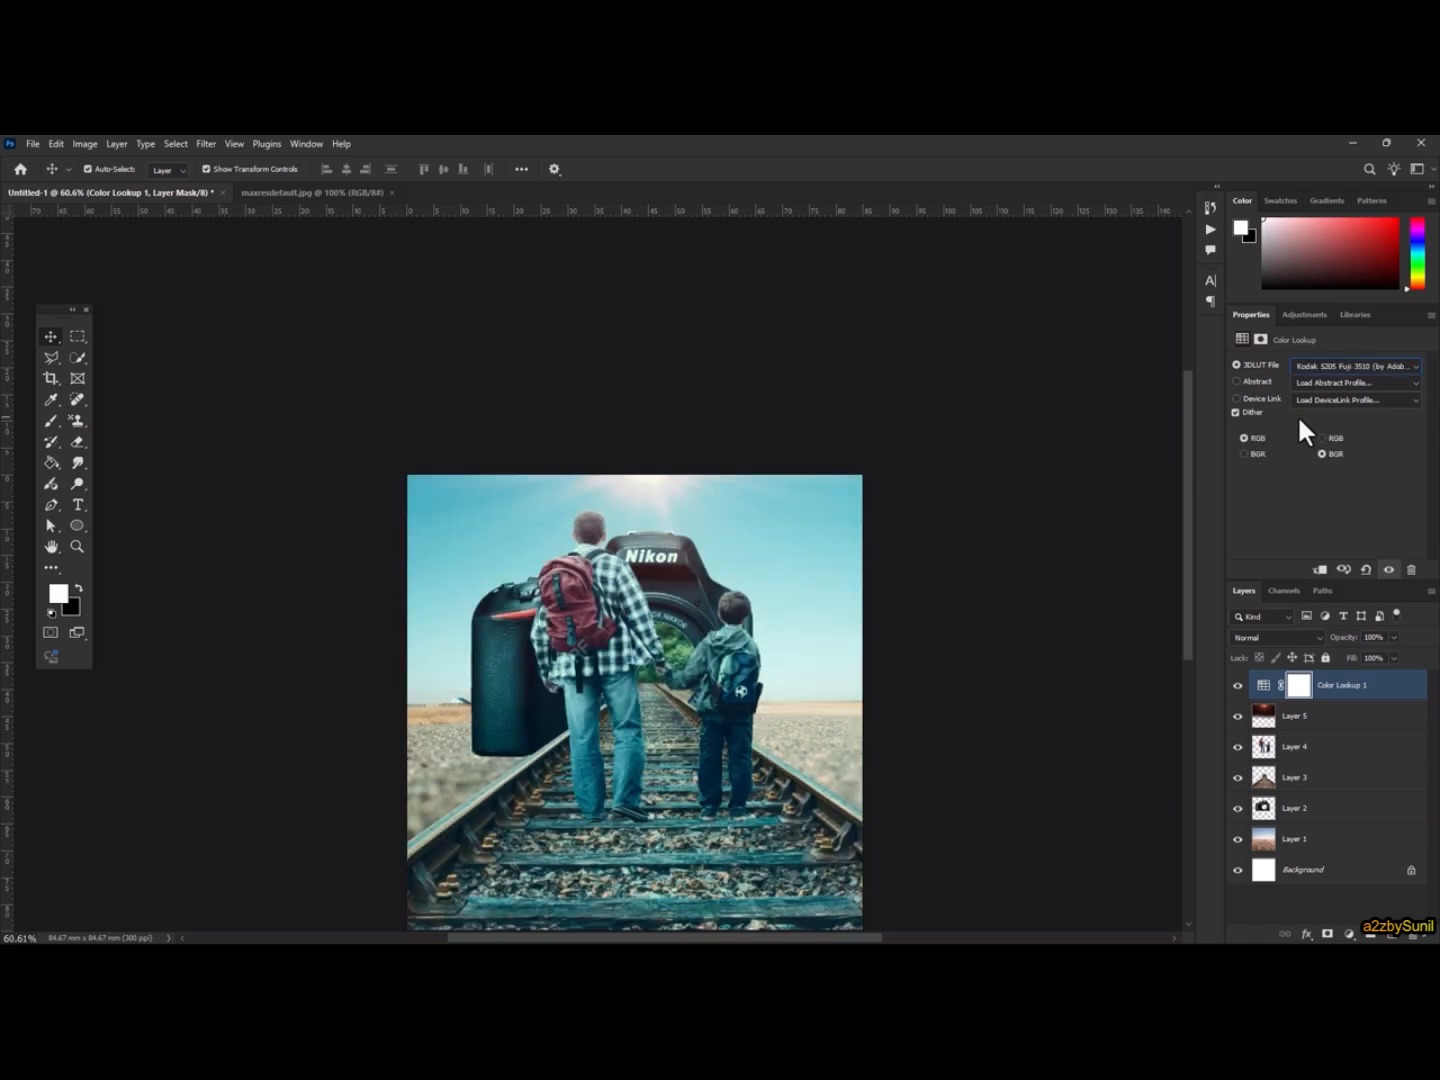
Step: Duplicate the father-and-son layer and make the lower of the two copies active
{"action": "left_click", "coordinate": [1295, 746], "text": "ctrl"}
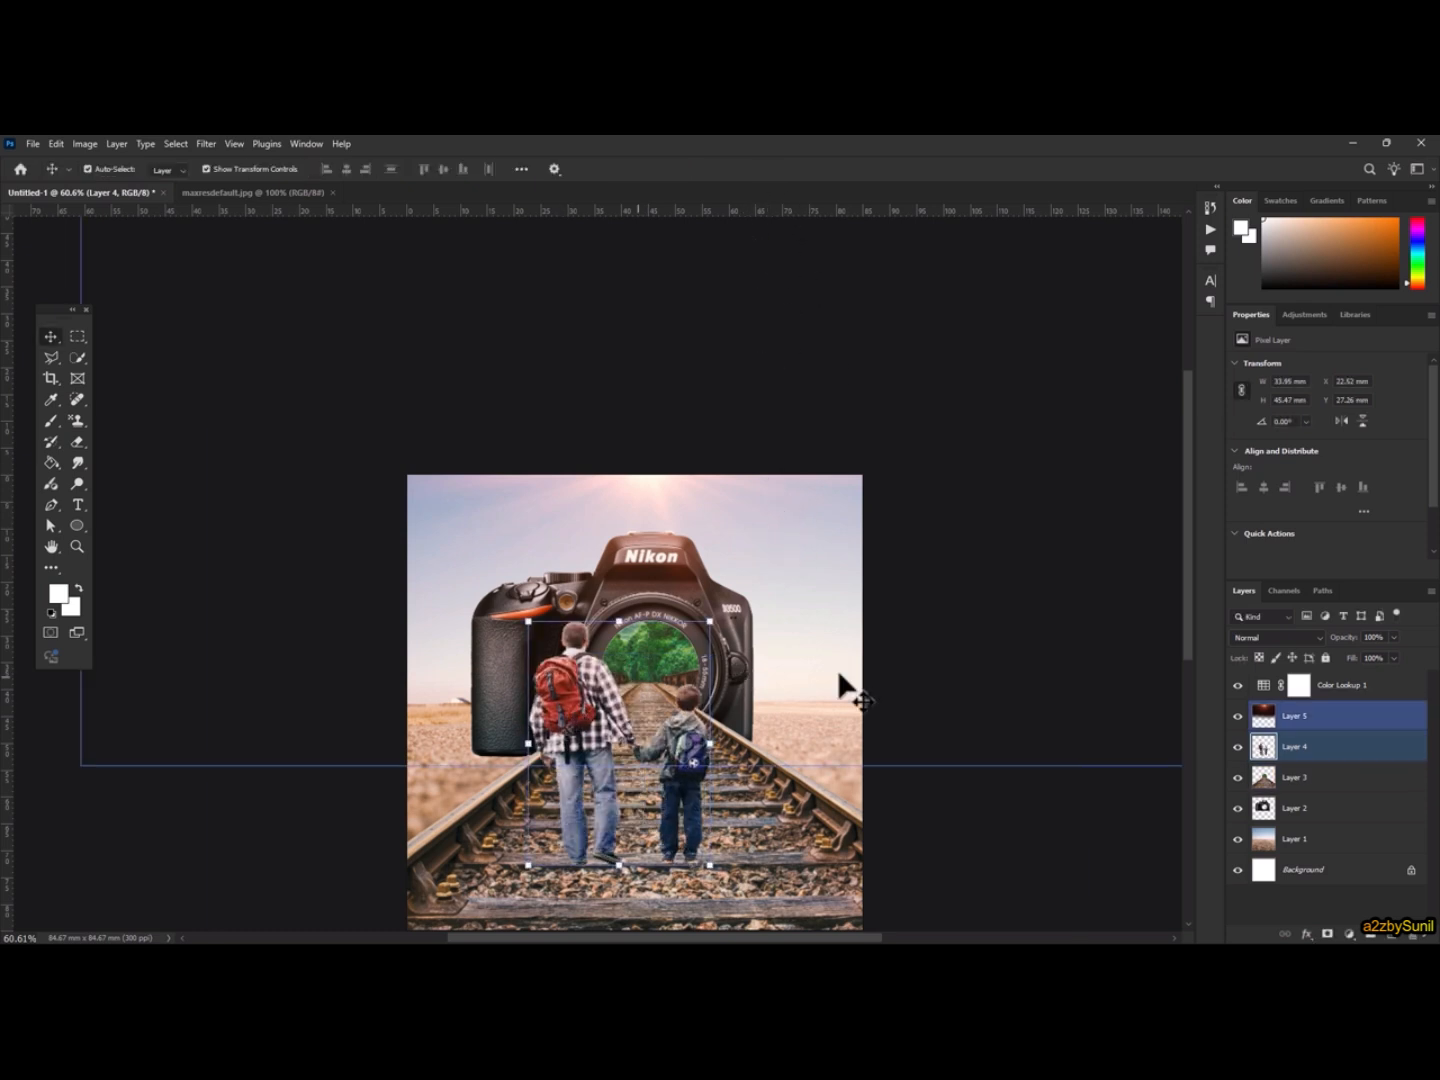
{"action": "left_click_drag", "start_coordinate": [1340, 746], "coordinate": [1319, 781]}
{"action": "left_click", "coordinate": [1322, 780]}
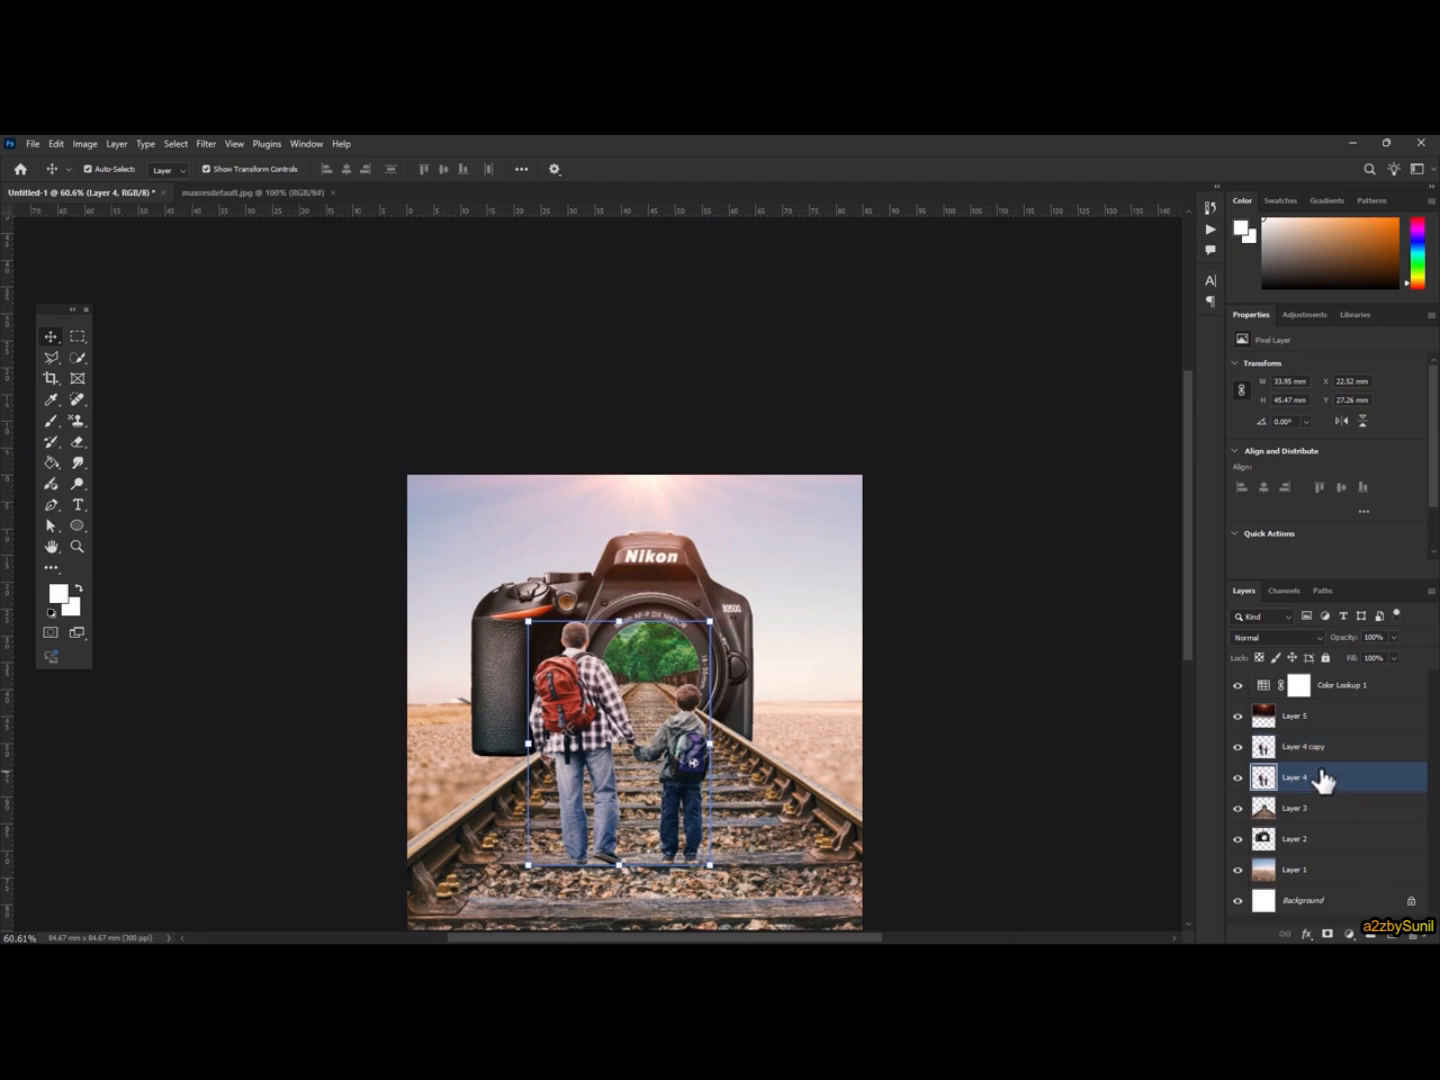
Step: Apply a Color Overlay in a very dark red-brown to the lower father-and-son layer
{"action": "right_click", "coordinate": [1322, 782]}
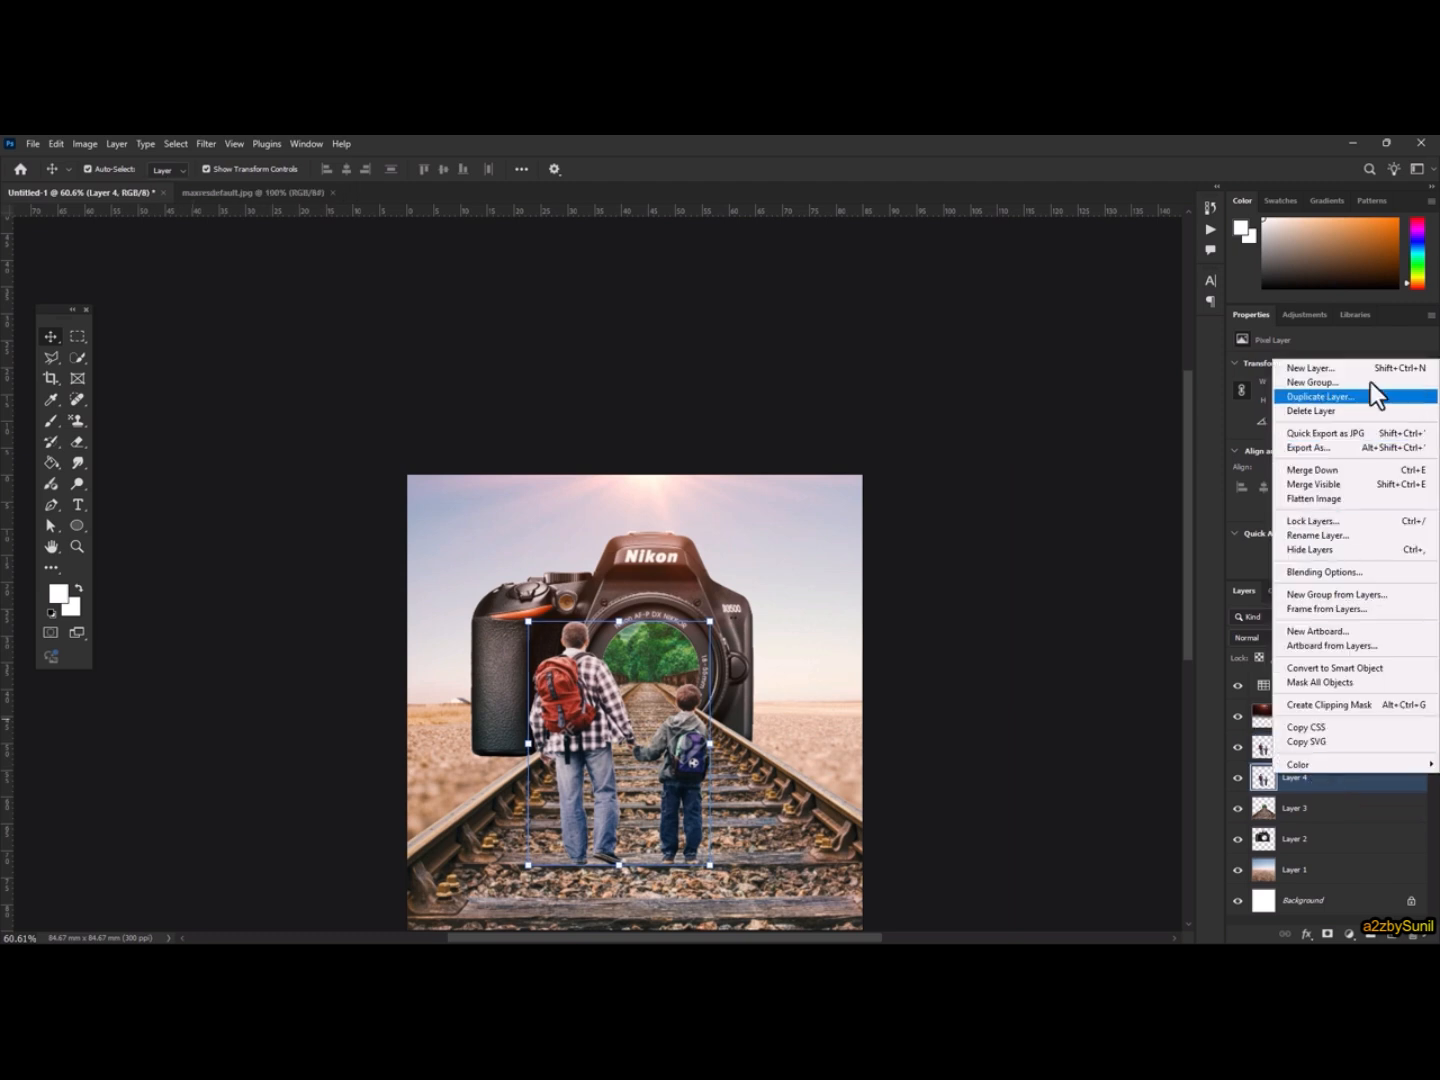
{"action": "left_click", "coordinate": [1336, 568]}
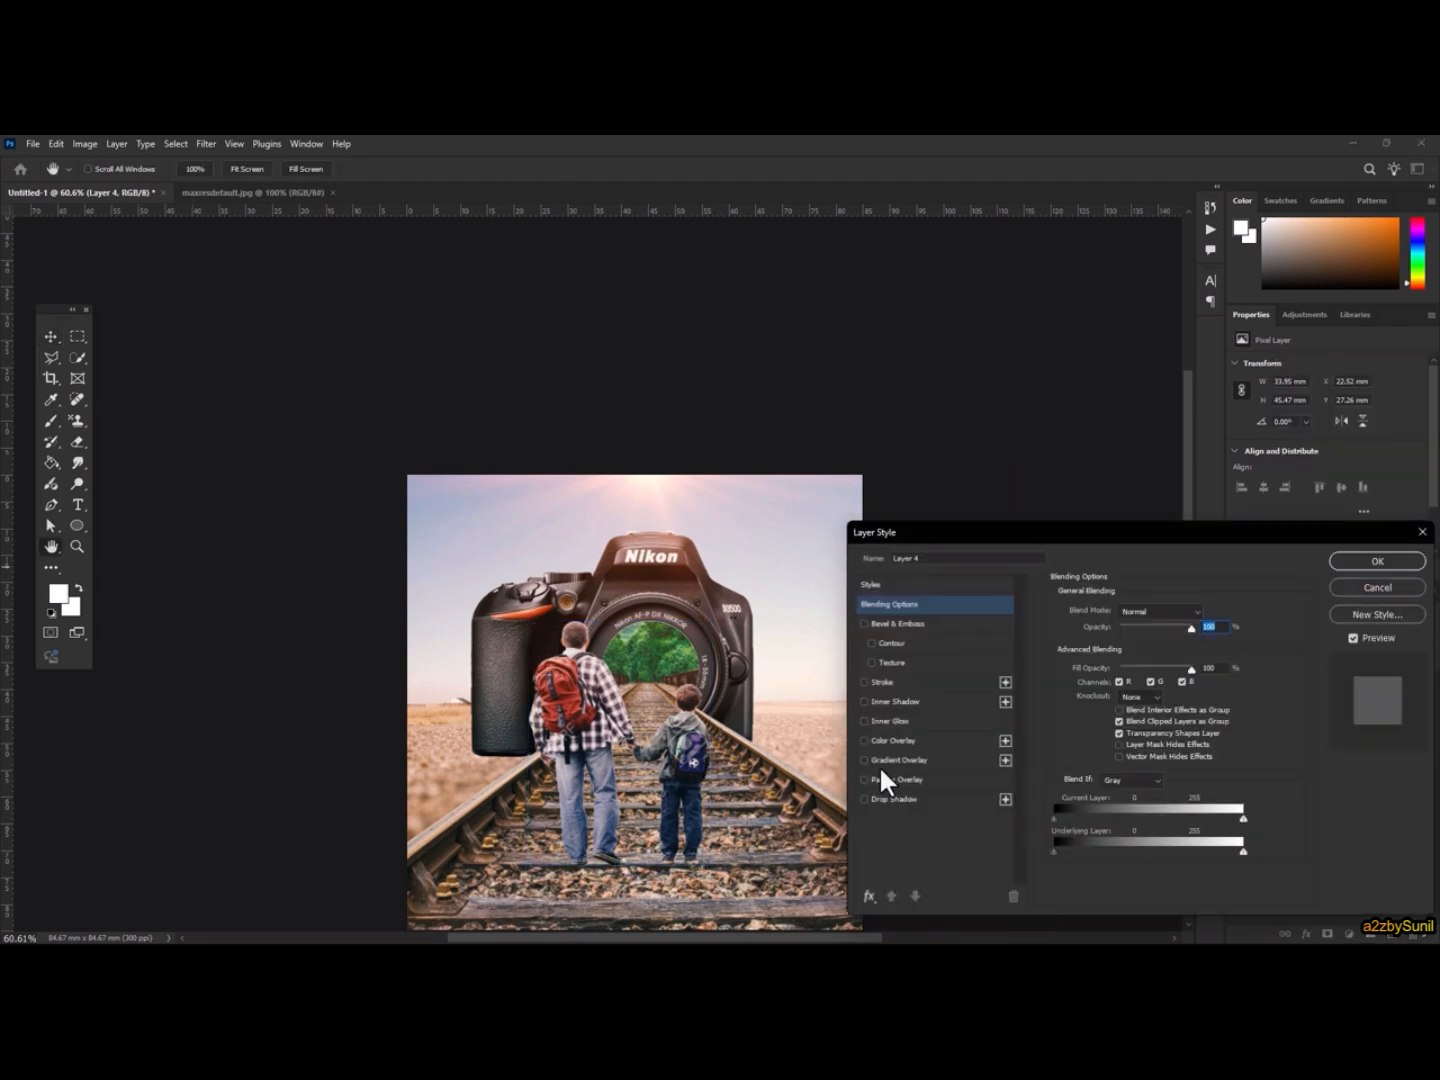
{"action": "left_click", "coordinate": [921, 739]}
{"action": "left_click", "coordinate": [1197, 607]}
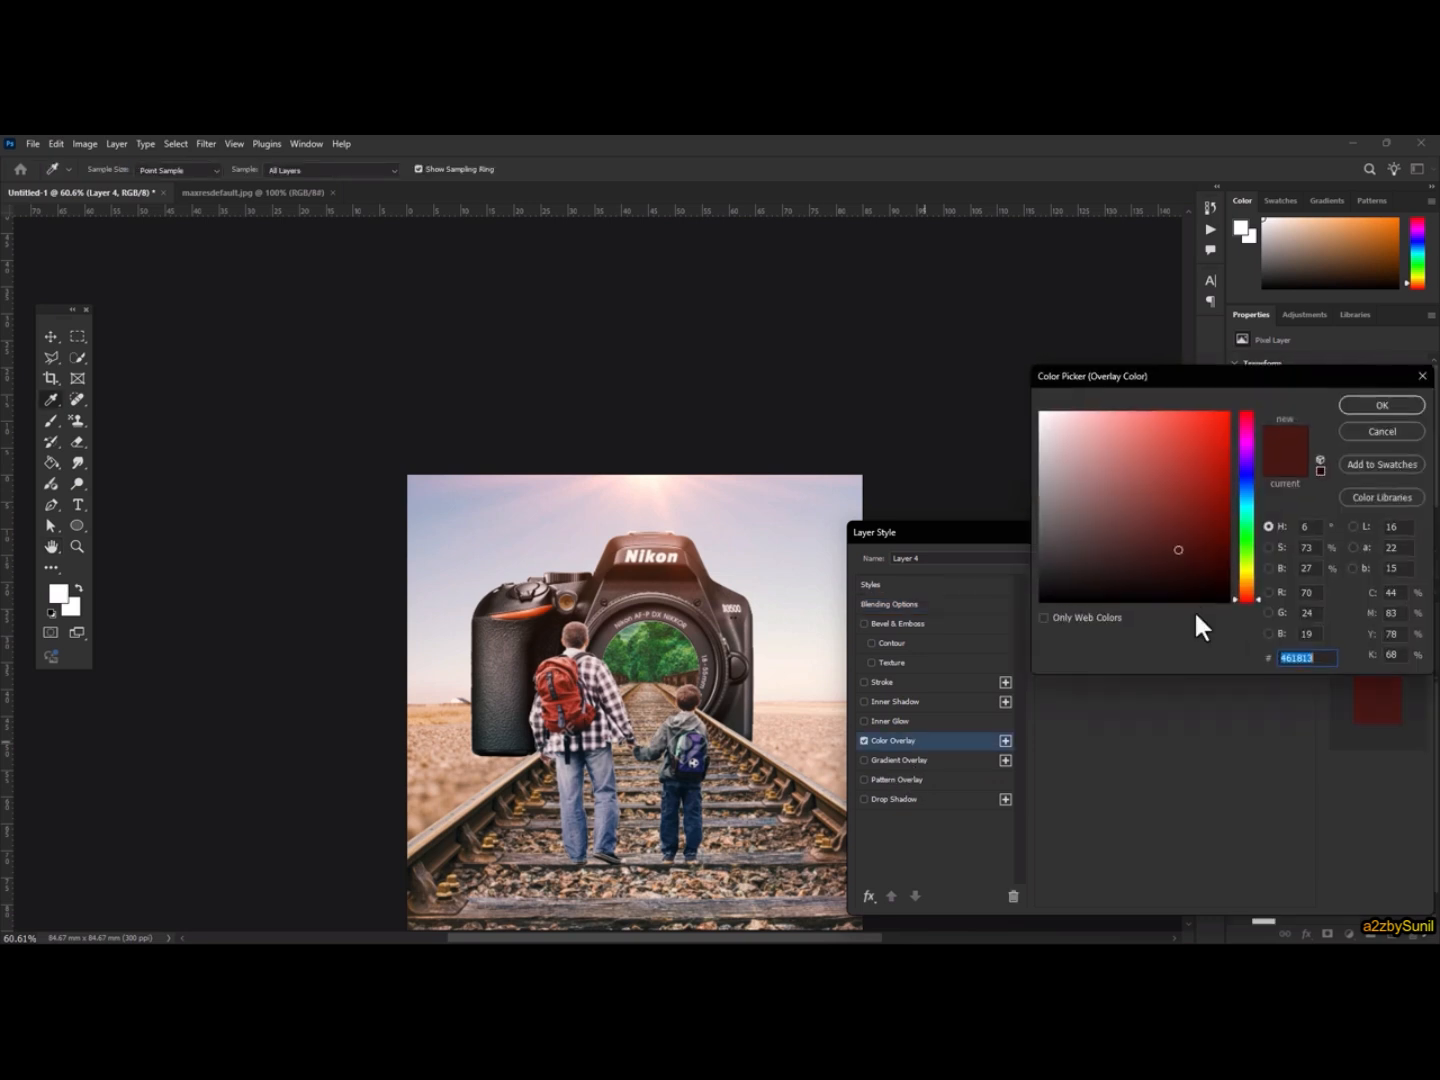
{"action": "left_click", "coordinate": [1191, 572]}
{"action": "left_click", "coordinate": [1378, 406]}
{"action": "left_click", "coordinate": [1418, 538]}
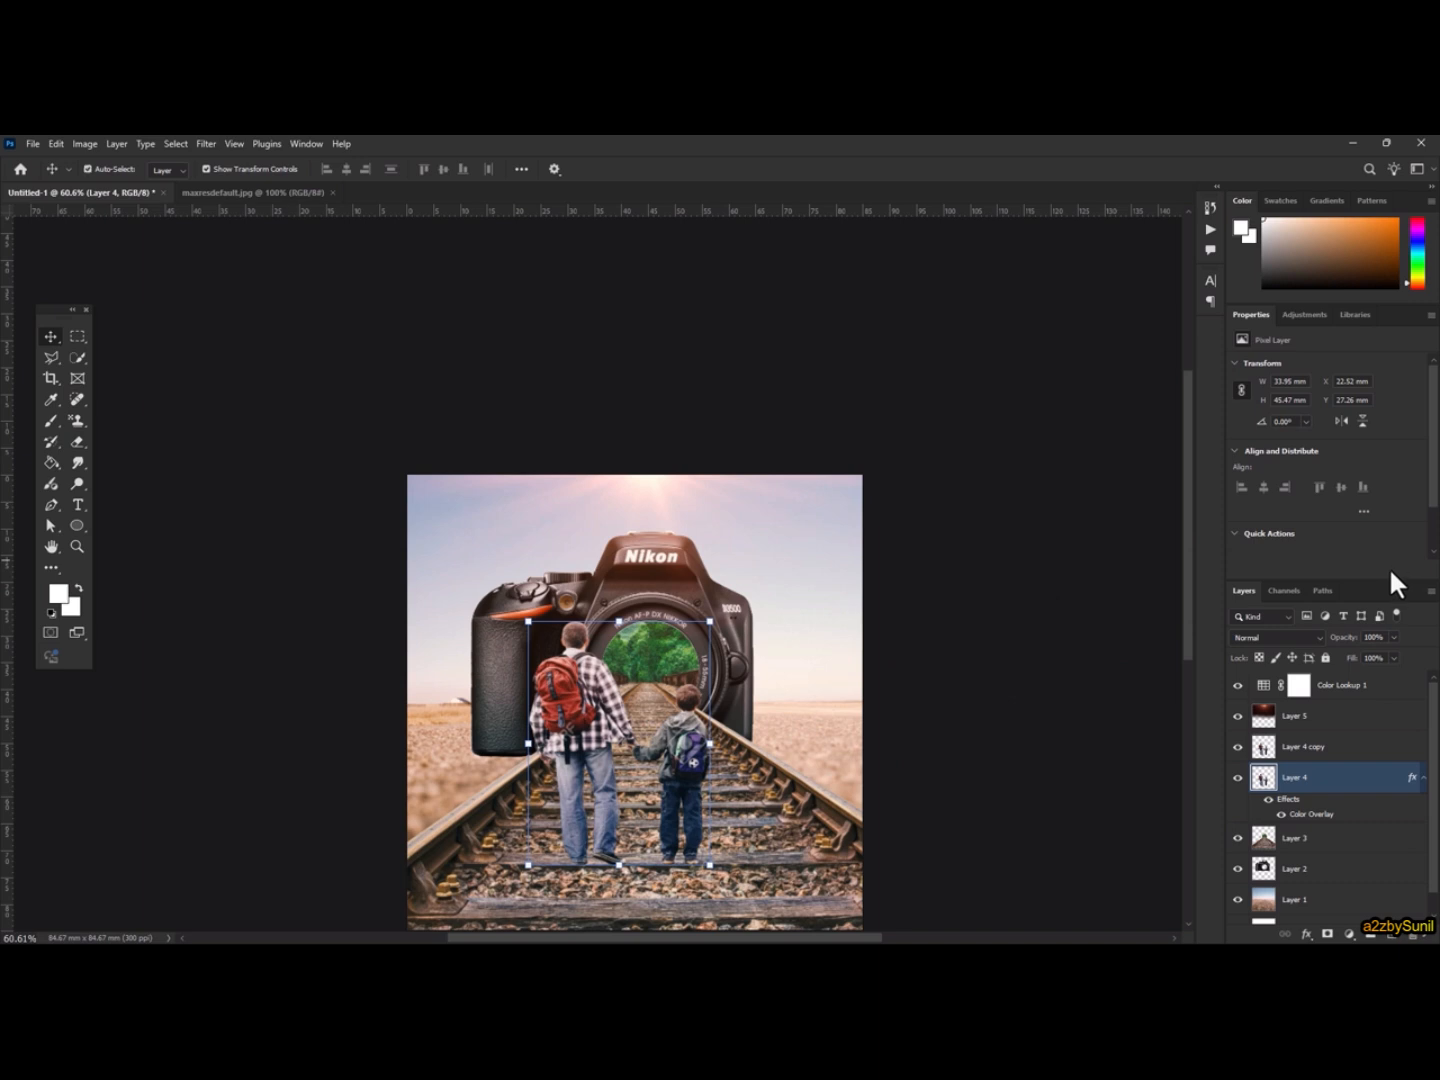
Step: Transform the dark figure layer into a flattened, slanted cast shadow below the feet, flipped vertically to about 26% height
{"action": "key", "text": "ctrl+t"}
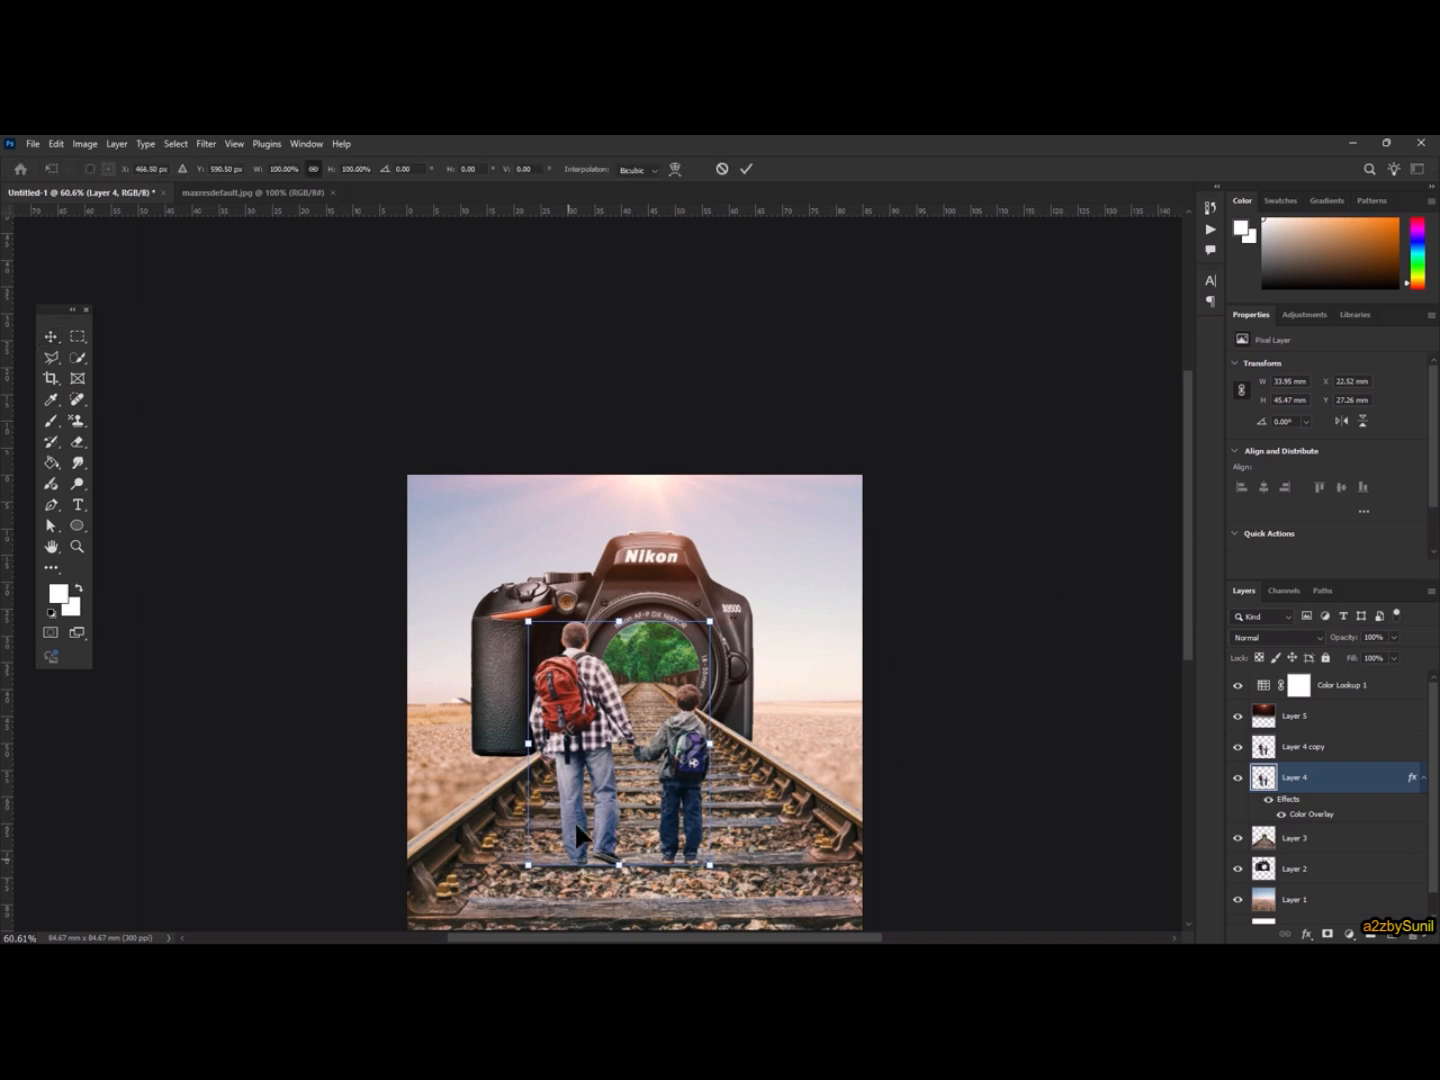
{"action": "right_click", "coordinate": [575, 796]}
{"action": "left_click", "coordinate": [640, 539]}
{"action": "left_click_drag", "start_coordinate": [619, 621], "coordinate": [770, 857]}
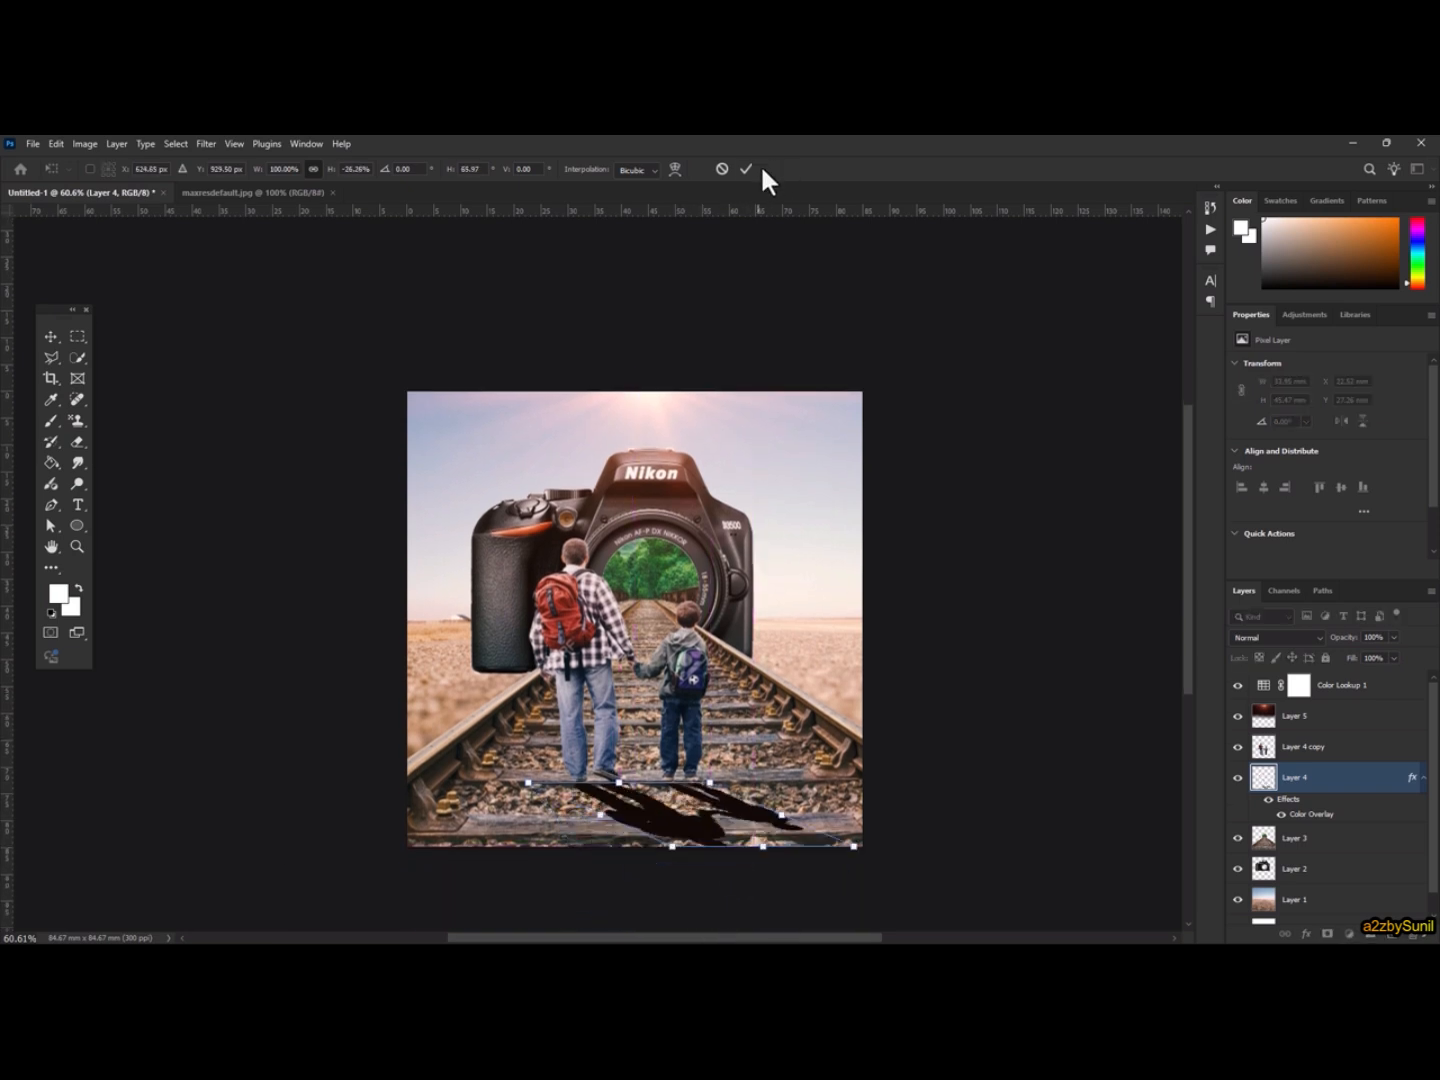
{"action": "left_click", "coordinate": [745, 170]}
{"action": "key", "text": "e"}
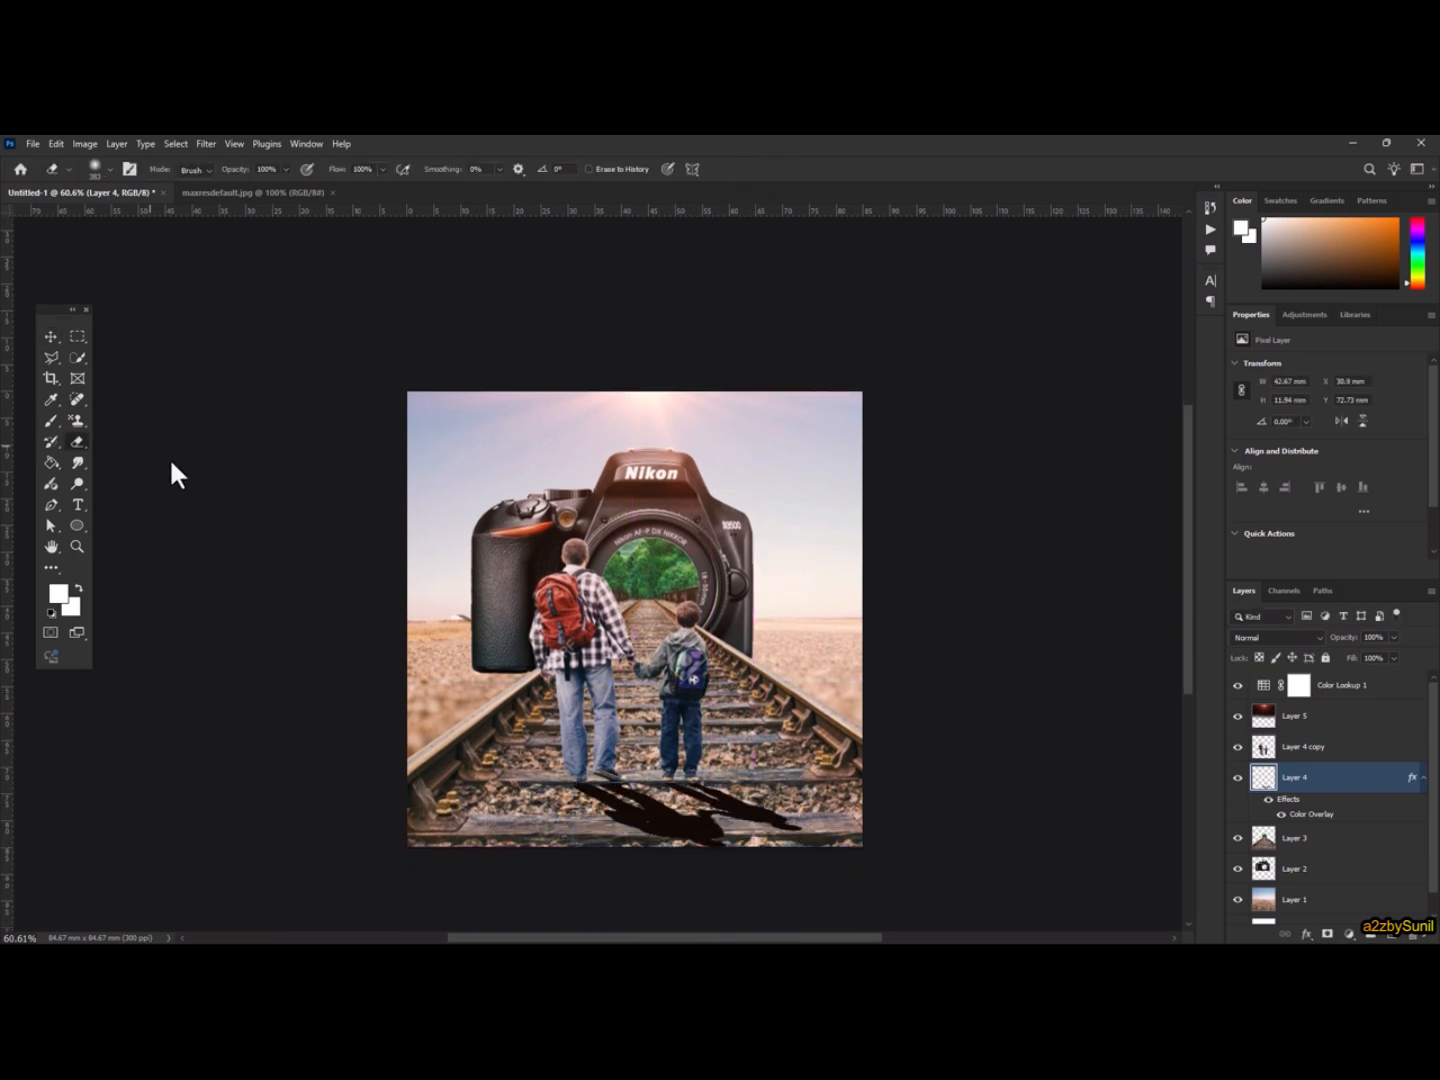
{"action": "right_click", "coordinate": [684, 710]}
{"action": "double_click", "coordinate": [1058, 146]}
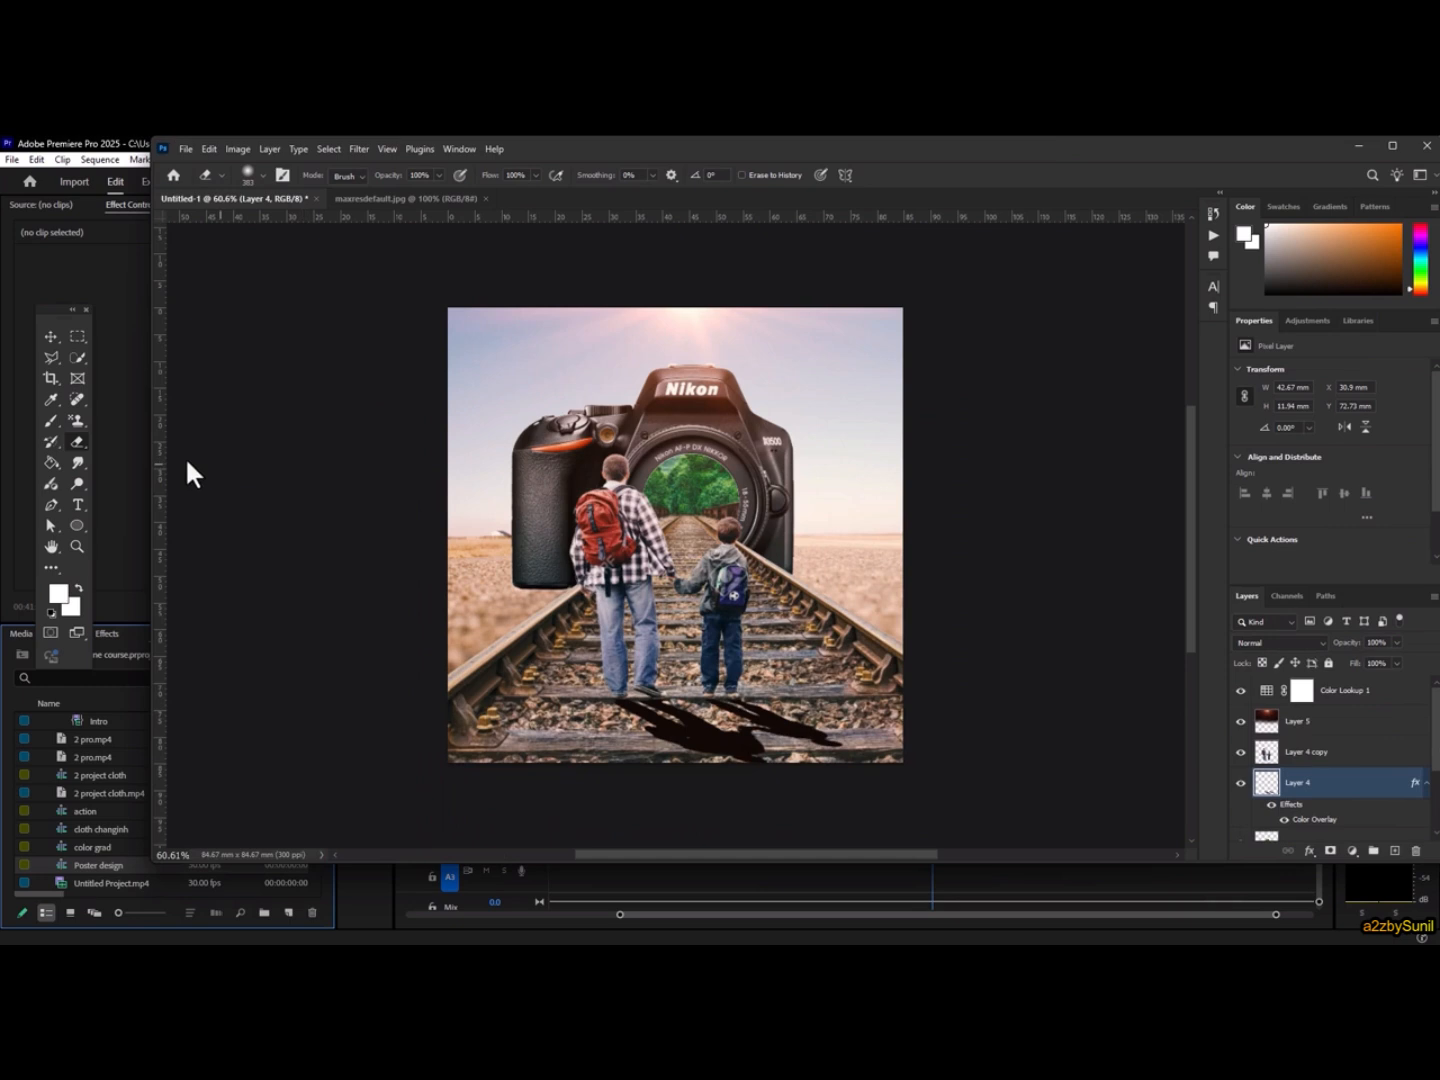
{"action": "double_click", "coordinate": [623, 138]}
{"action": "left_click", "coordinate": [77, 482]}
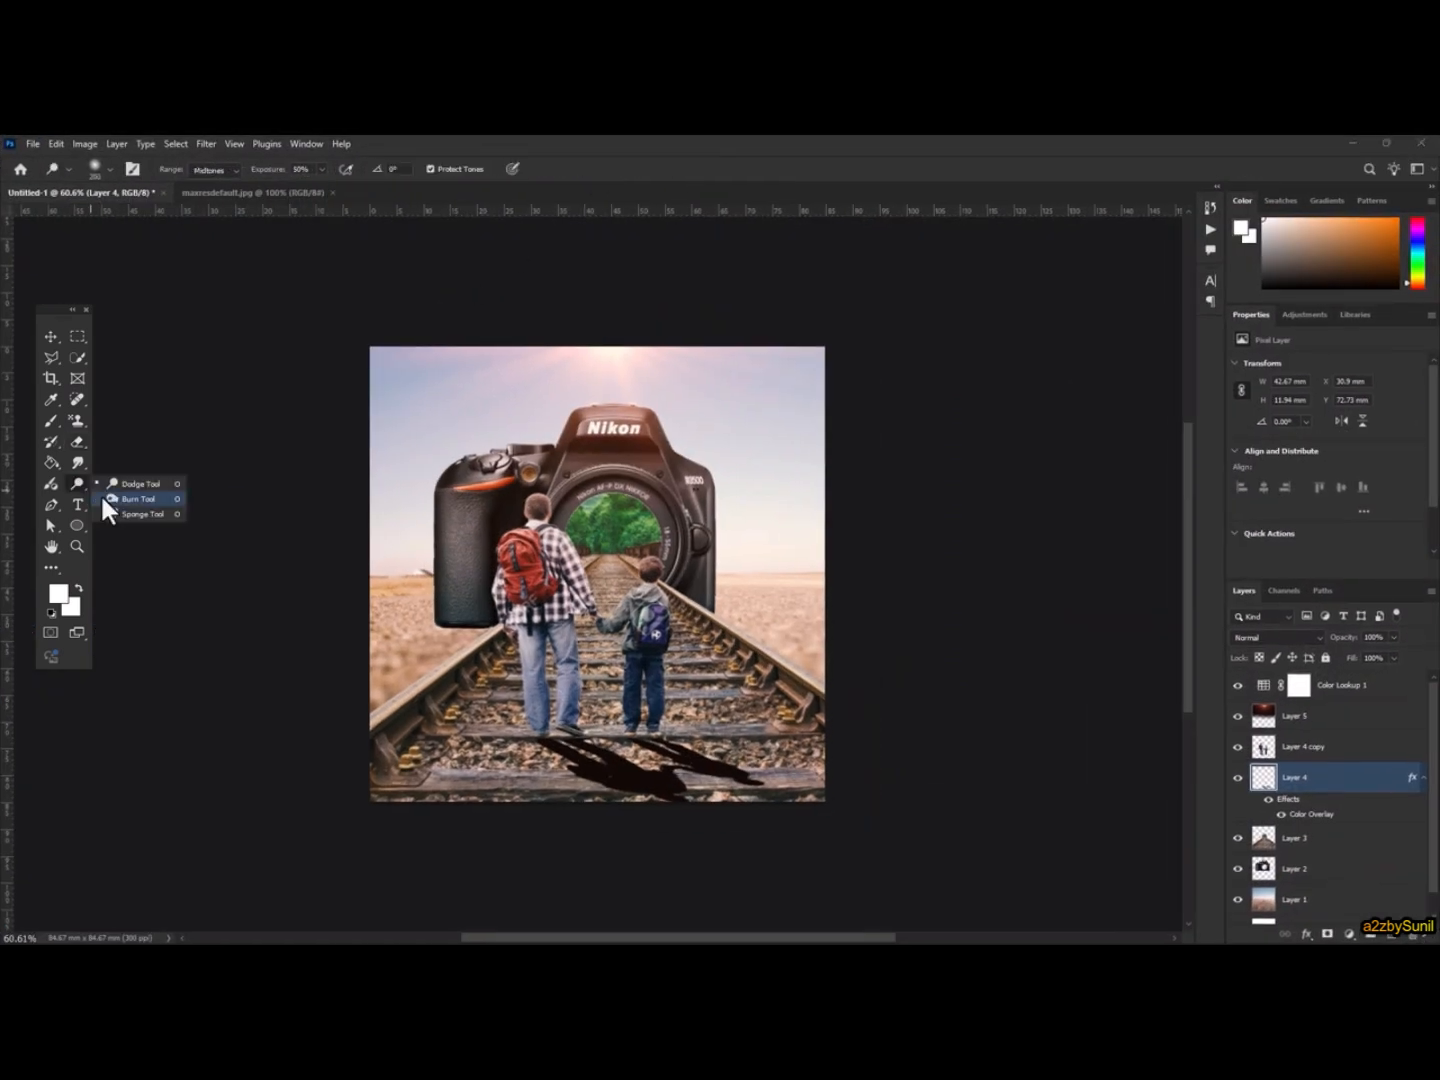
Step: Soften the father and son's cast shadow on the track with the Smudge tool using a large soft brush
{"action": "left_click", "coordinate": [77, 462]}
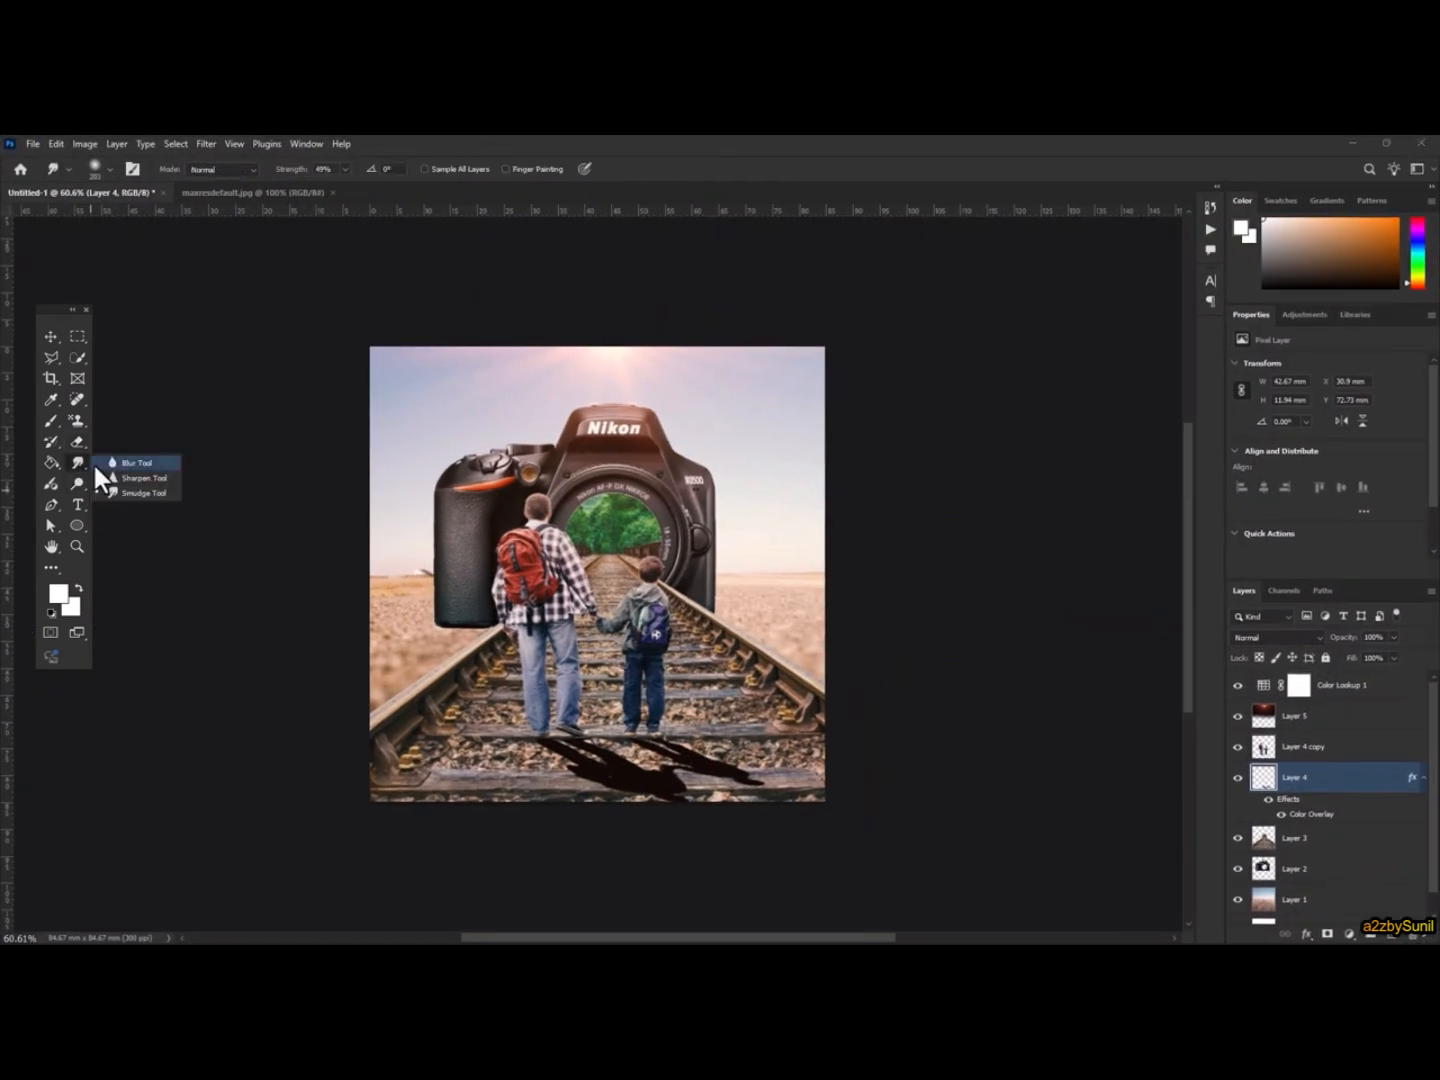
{"action": "left_click", "coordinate": [140, 493]}
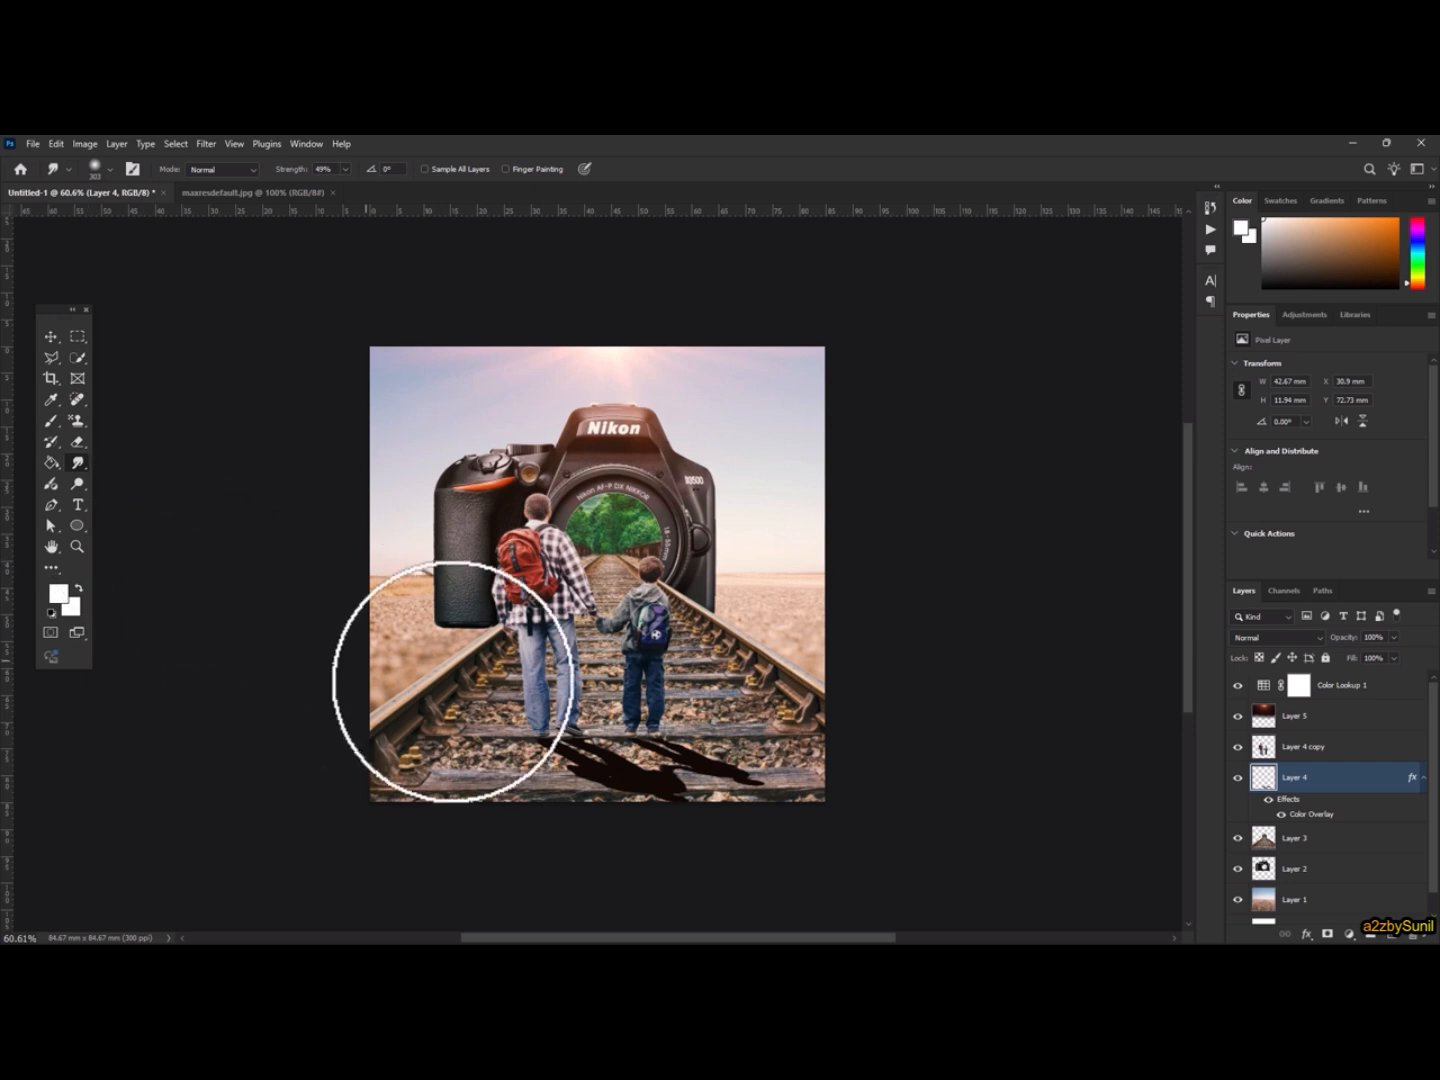
{"action": "double_click", "coordinate": [874, 149]}
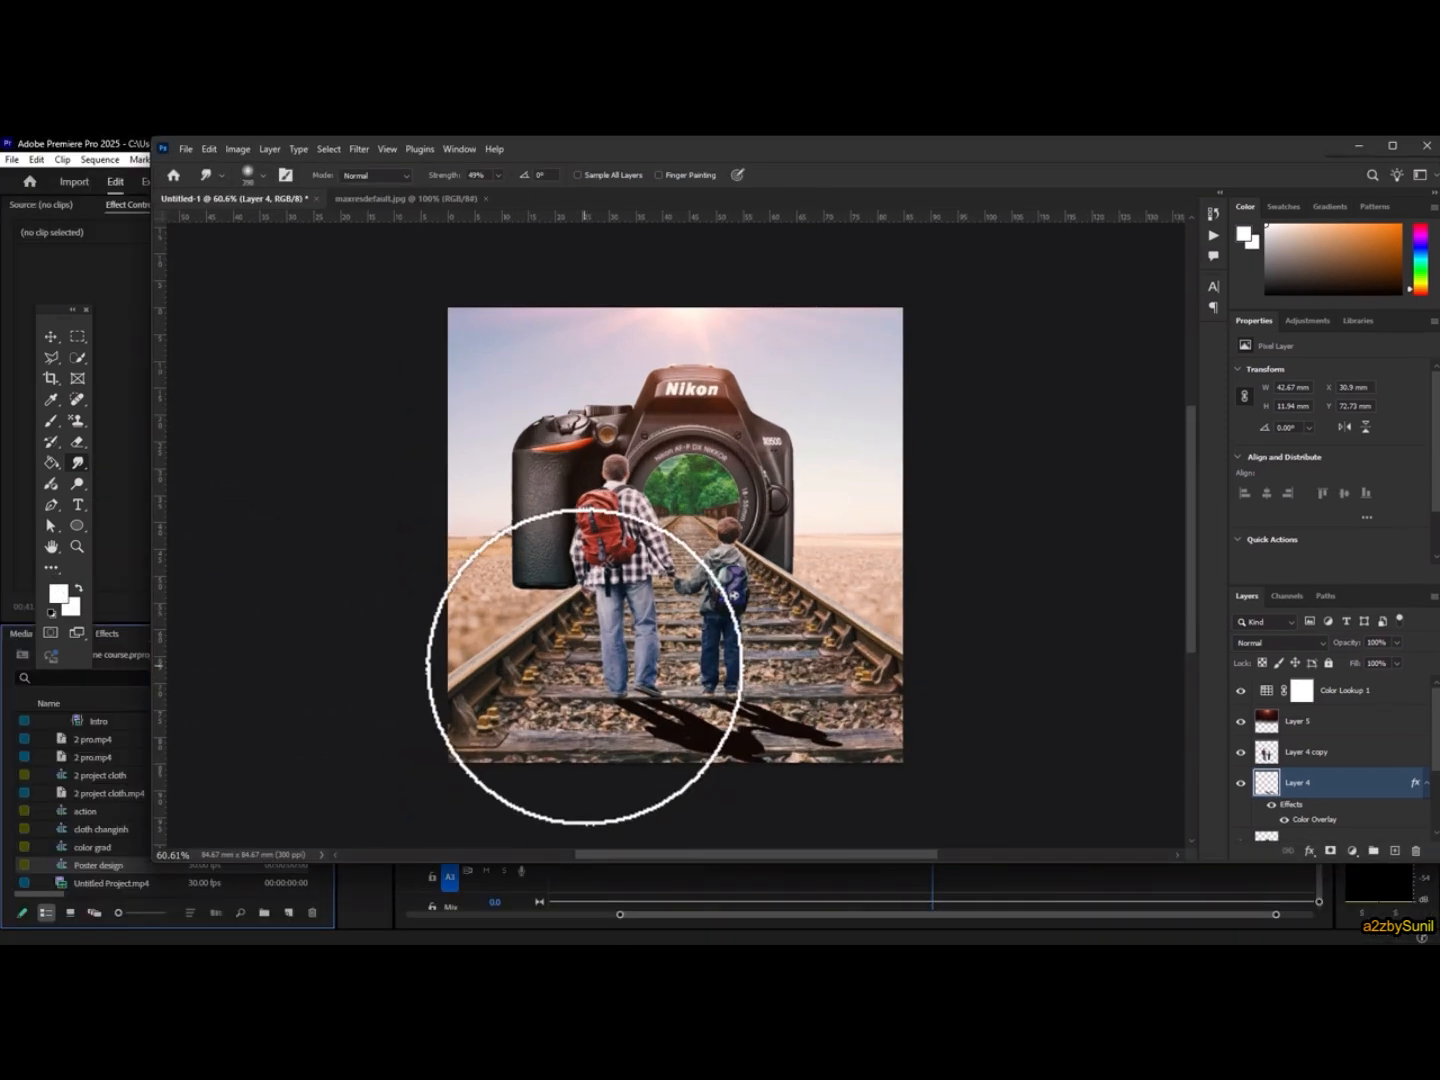
{"action": "double_click", "coordinate": [946, 151]}
{"action": "left_click_drag", "start_coordinate": [640, 720], "coordinate": [650, 724]}
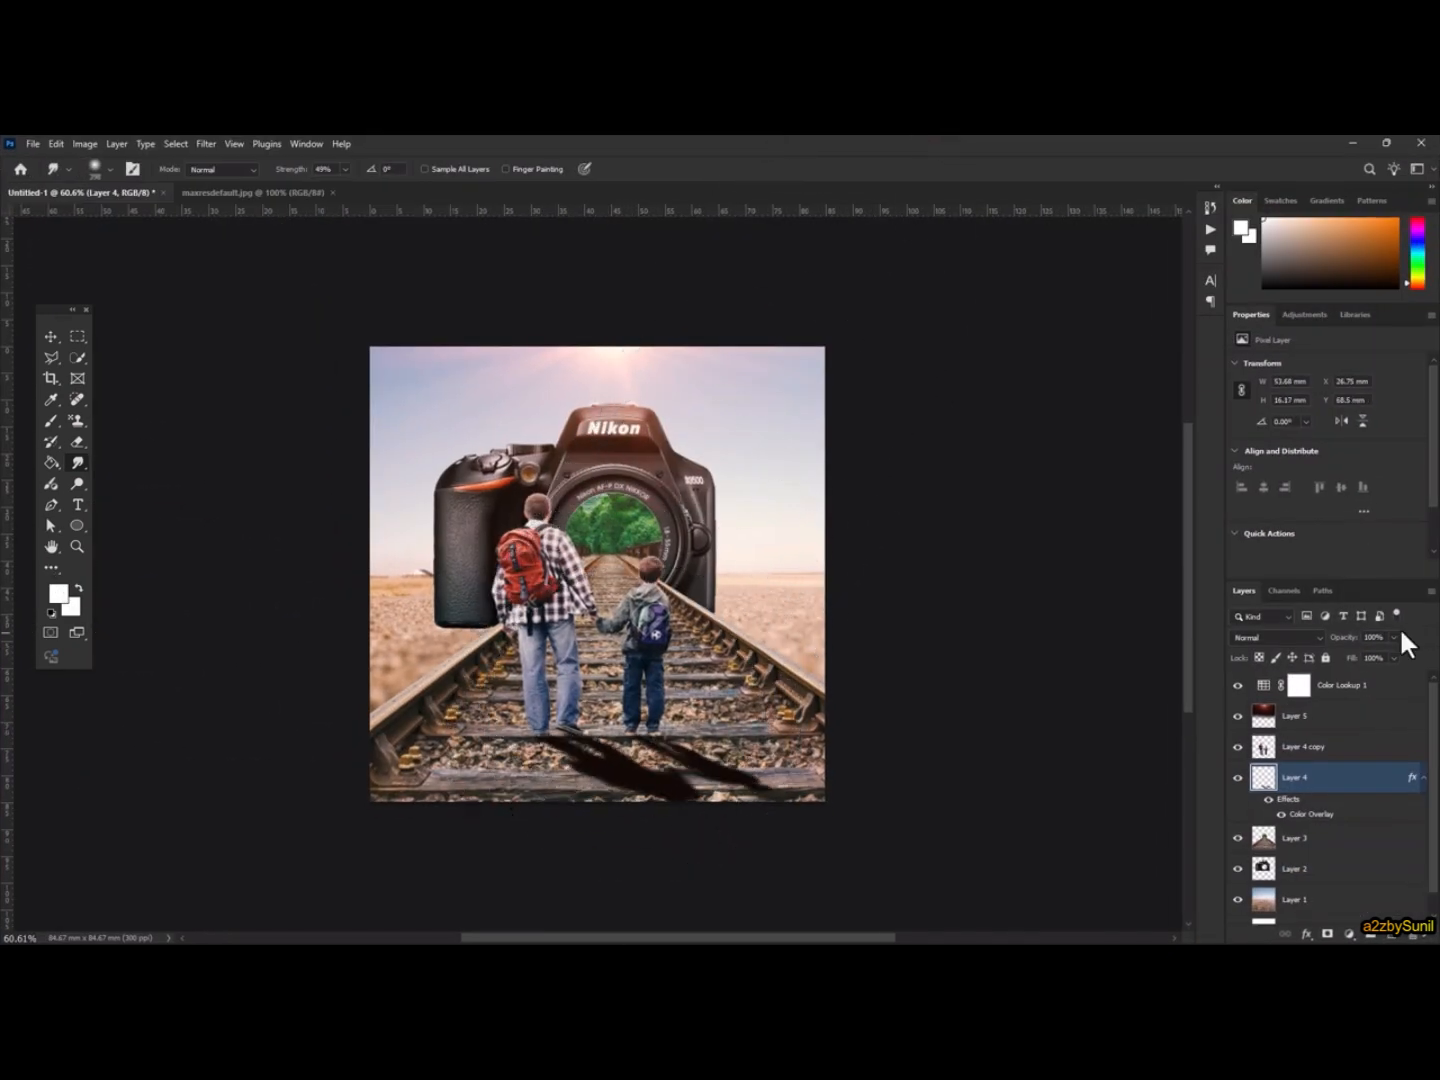
Step: Reduce the opacity of the father and son's cast shadow layer to 57%
{"action": "left_click", "coordinate": [1392, 636]}
{"action": "left_click_drag", "start_coordinate": [1361, 654], "coordinate": [1364, 654]}
{"action": "left_click", "coordinate": [849, 139]}
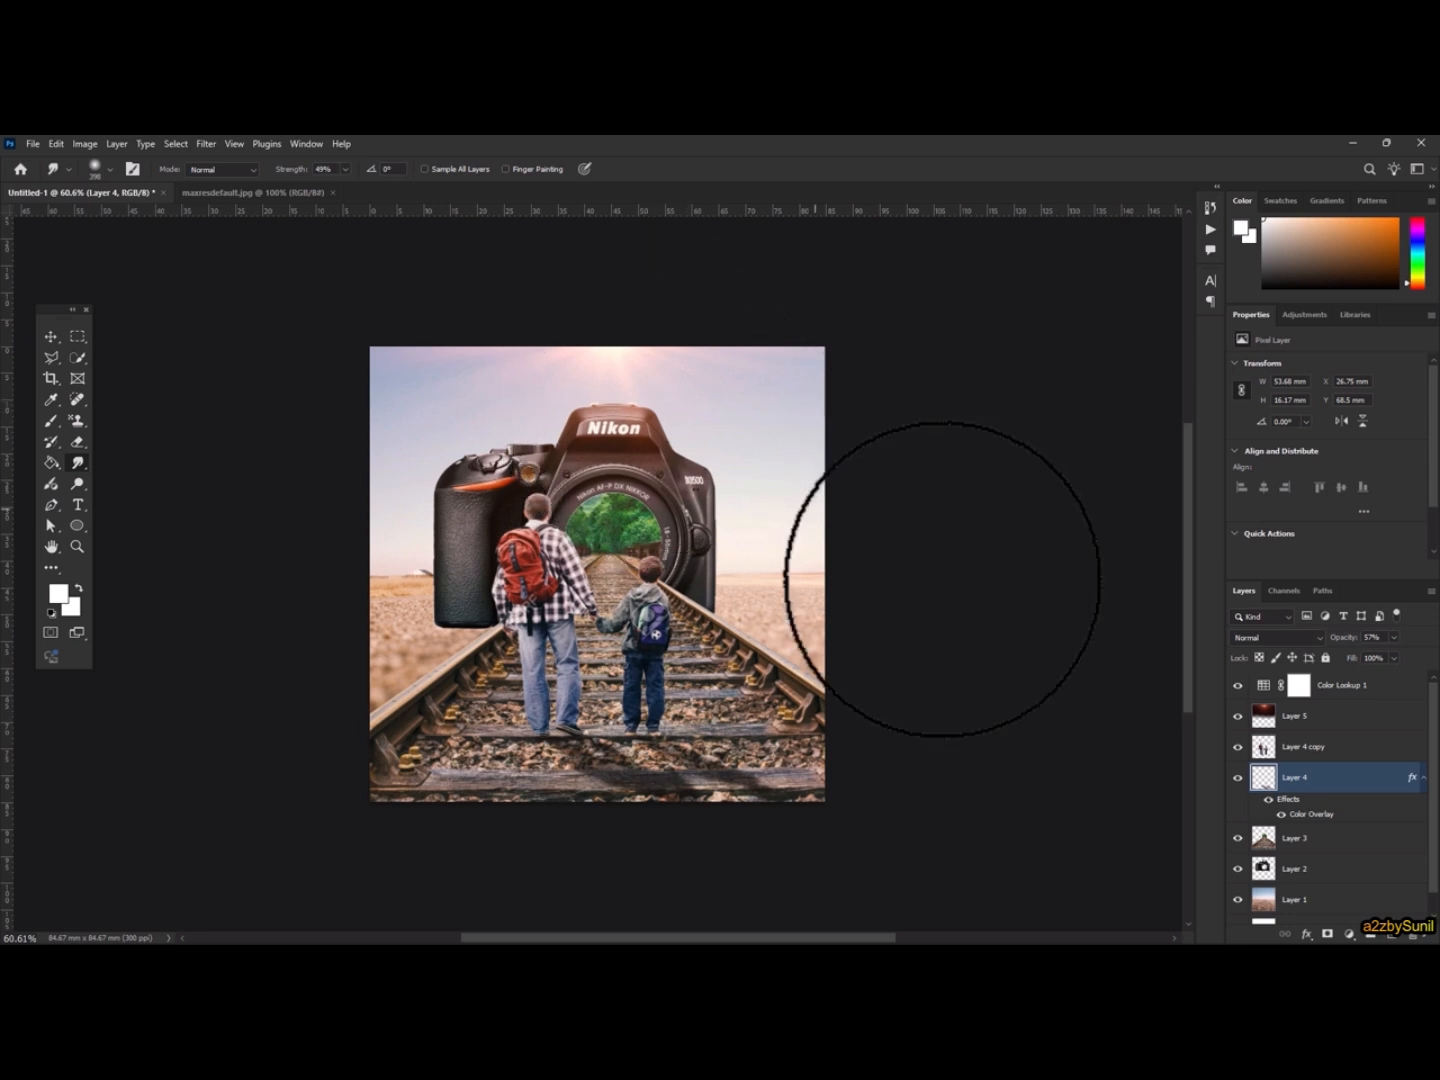
Step: Add an unclipped Levels adjustment above the desert and sky layer, with black input 101 and a slightly lowered white output level
{"action": "scroll", "coordinate": [1316, 885], "scroll_direction": "down", "scroll_amount": 1}
{"action": "left_click", "coordinate": [1316, 879]}
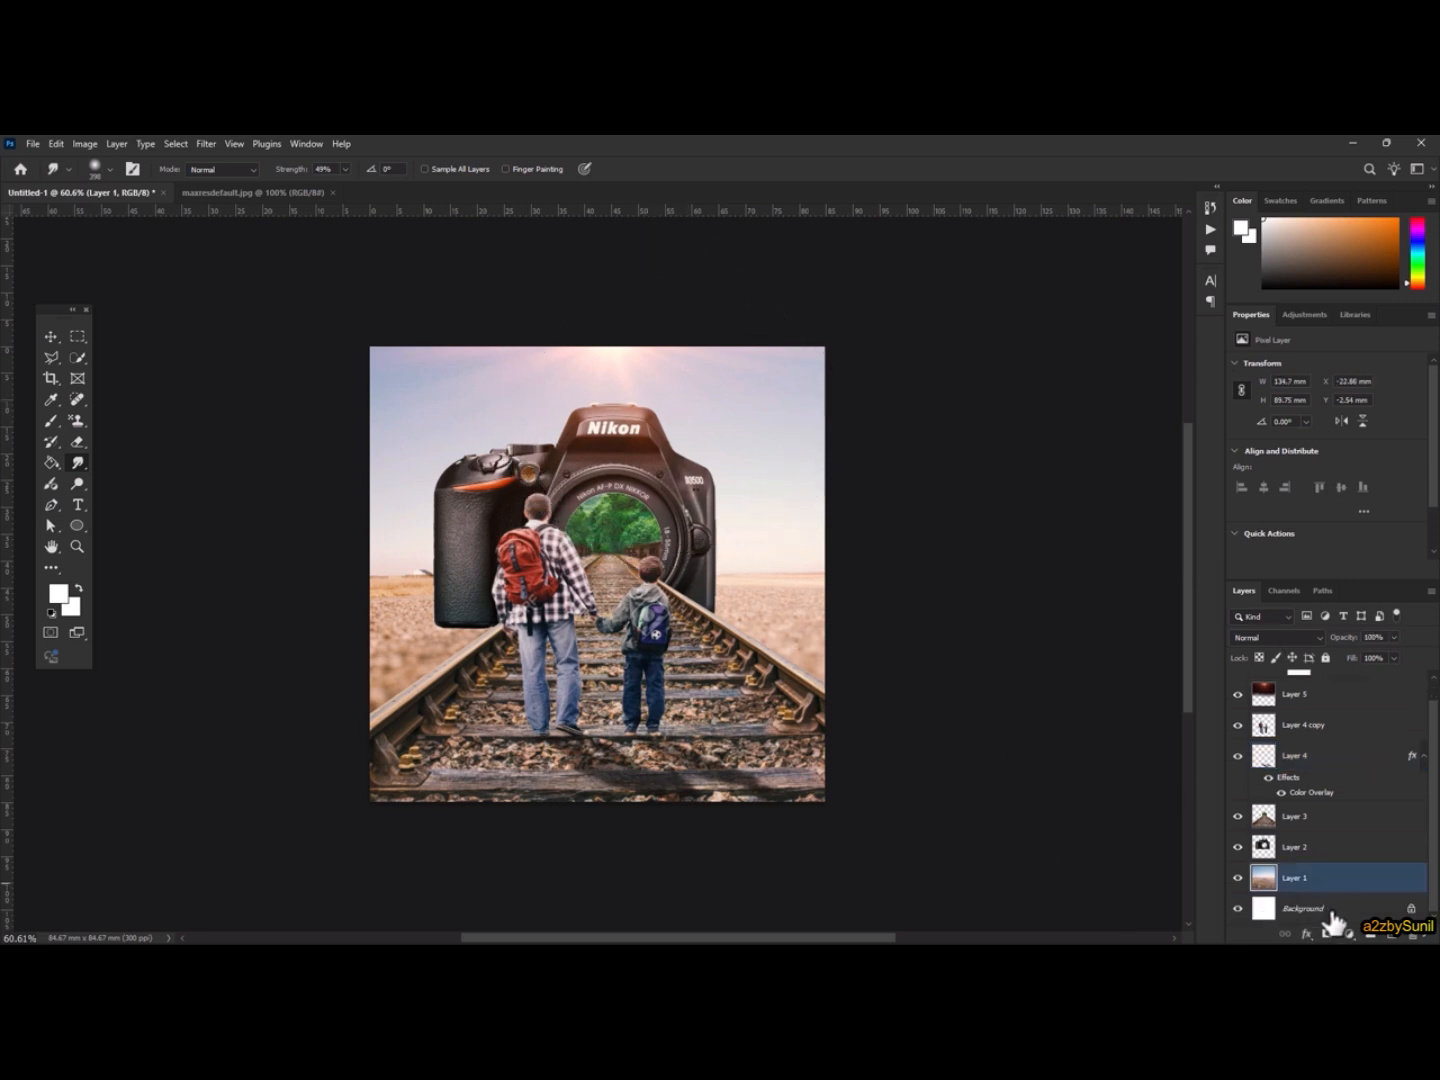
{"action": "left_click", "coordinate": [1342, 930]}
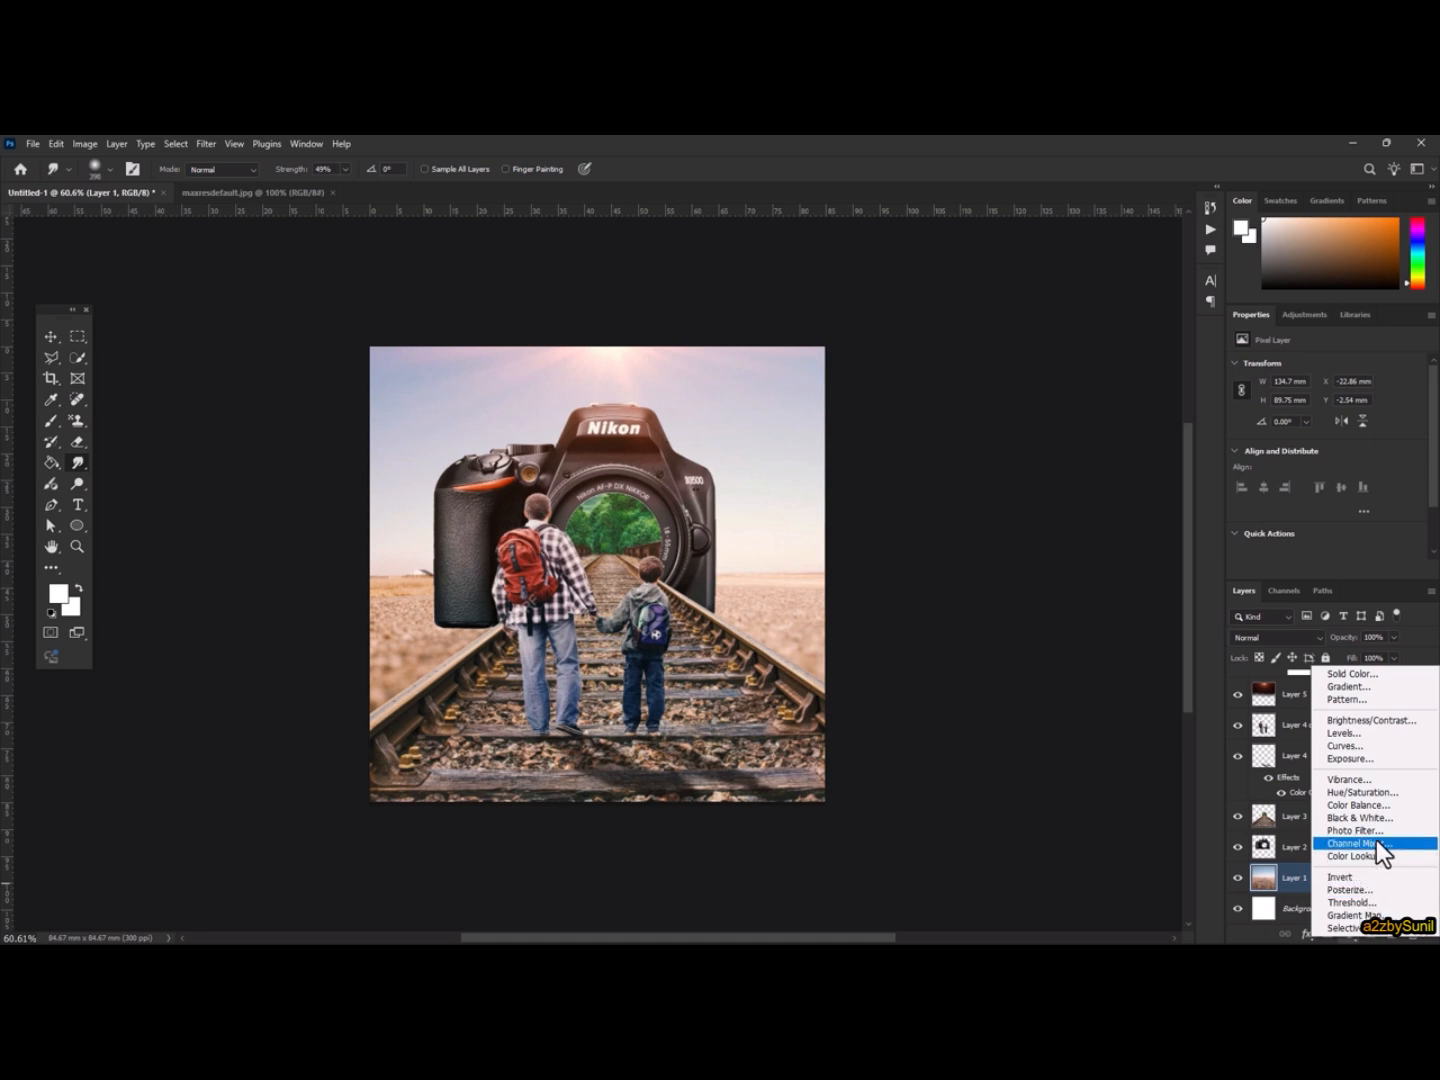
{"action": "left_click", "coordinate": [1362, 736]}
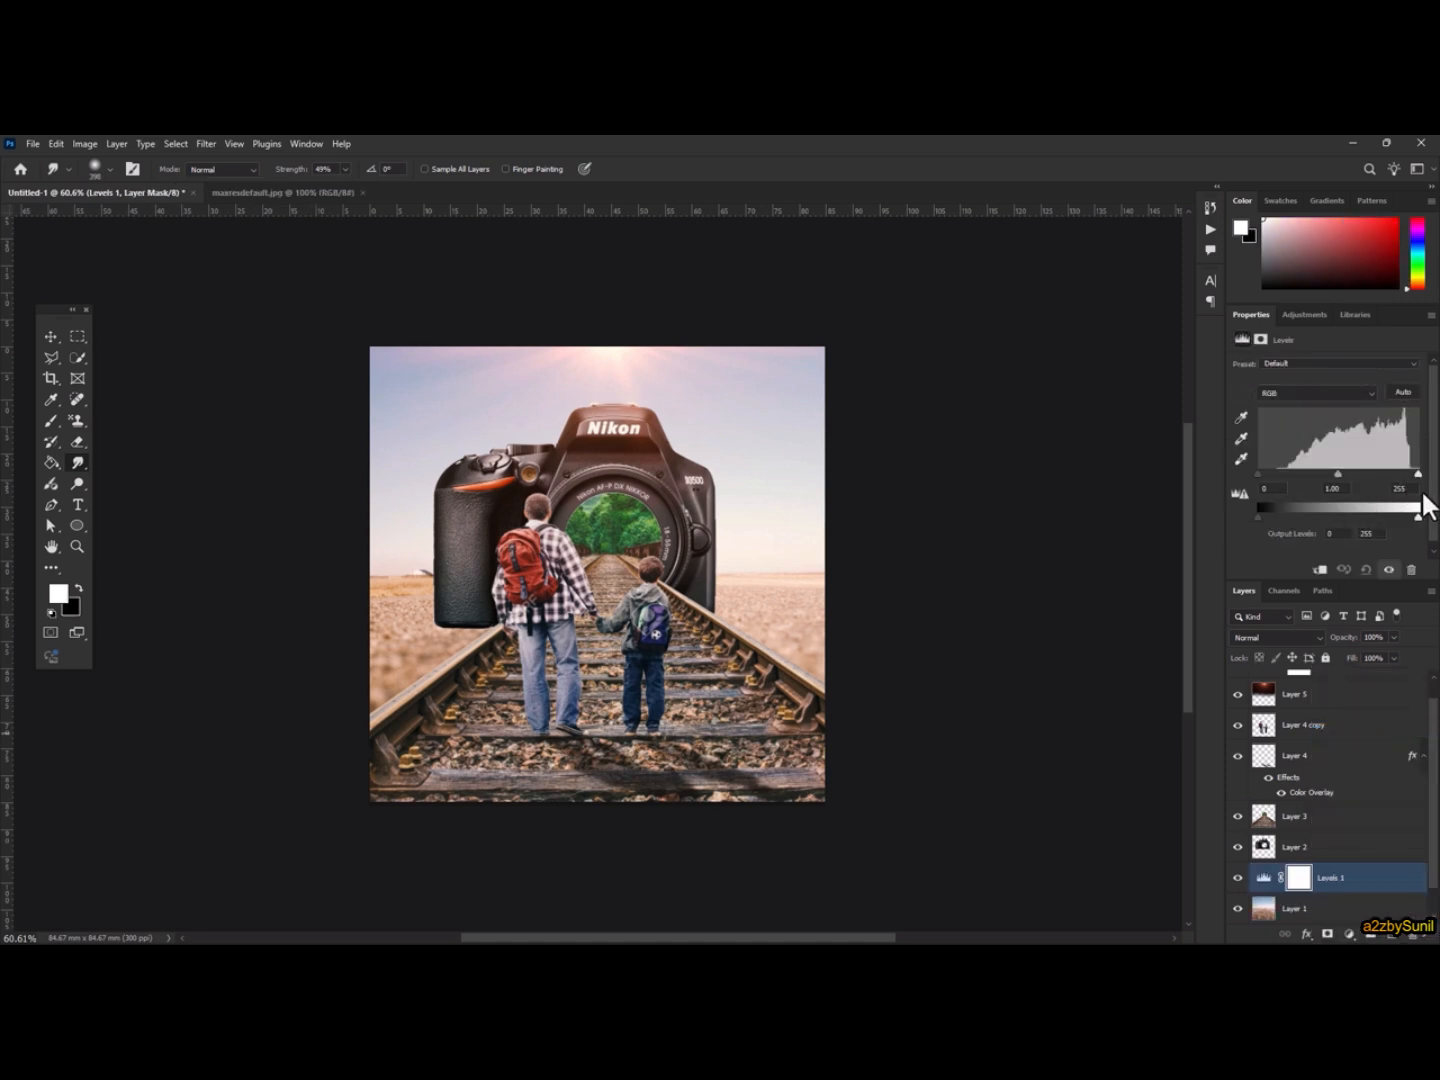
{"action": "left_click", "coordinate": [1418, 475]}
{"action": "left_click_drag", "start_coordinate": [1258, 473], "coordinate": [1320, 491]}
{"action": "left_click", "coordinate": [1318, 569]}
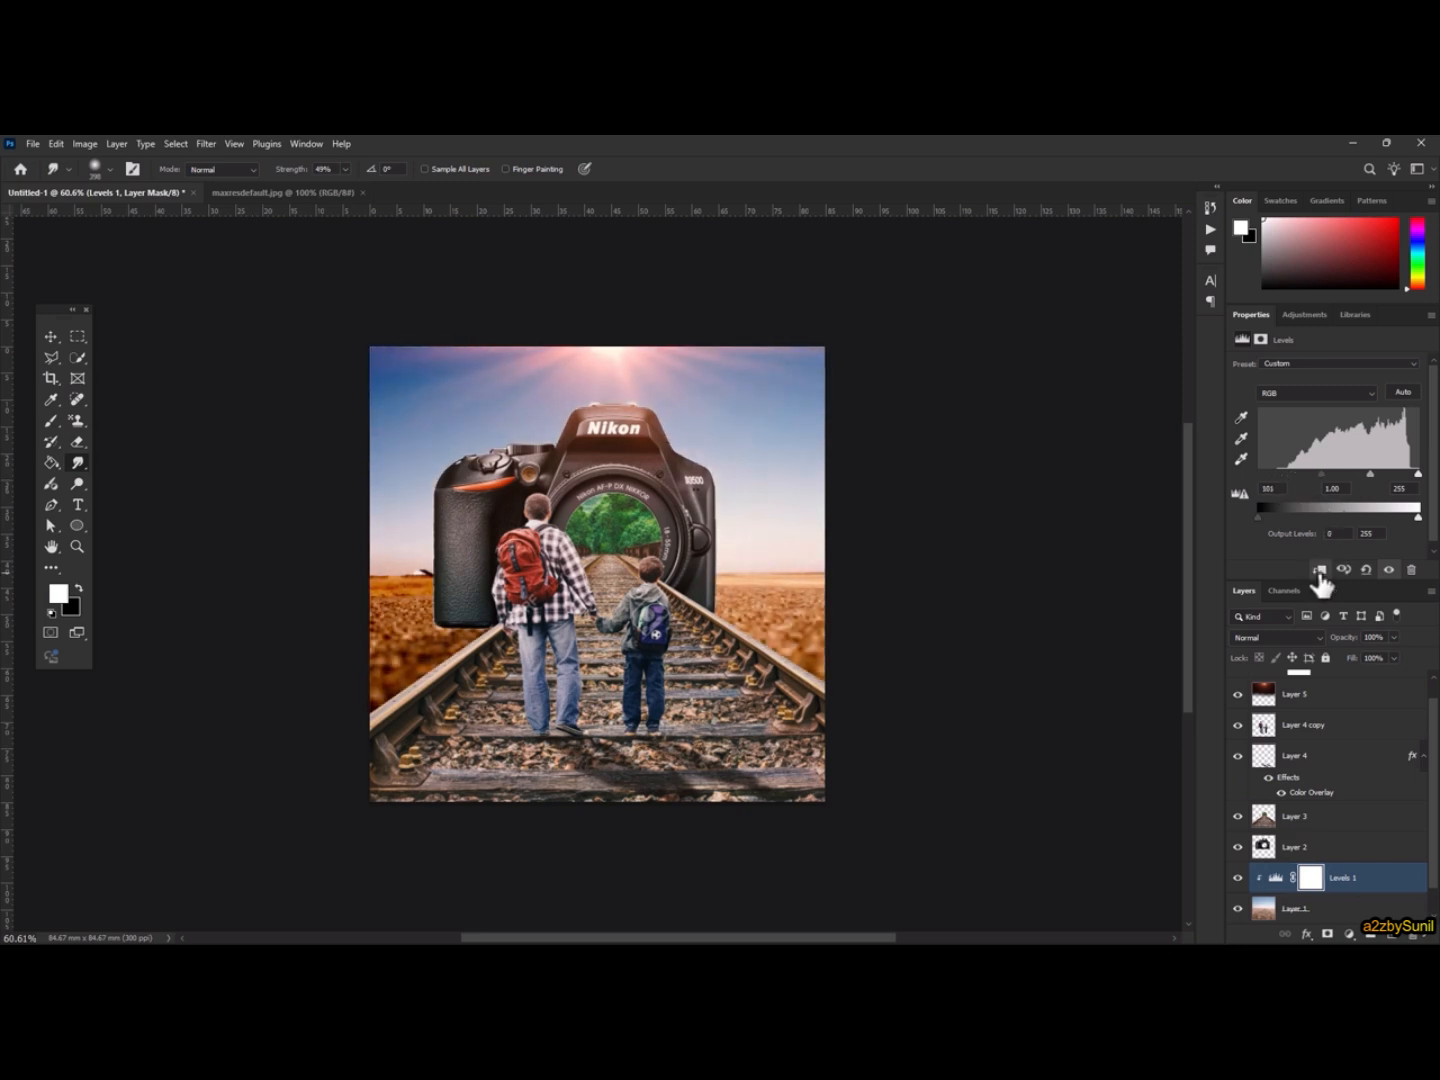
{"action": "left_click", "coordinate": [1319, 569]}
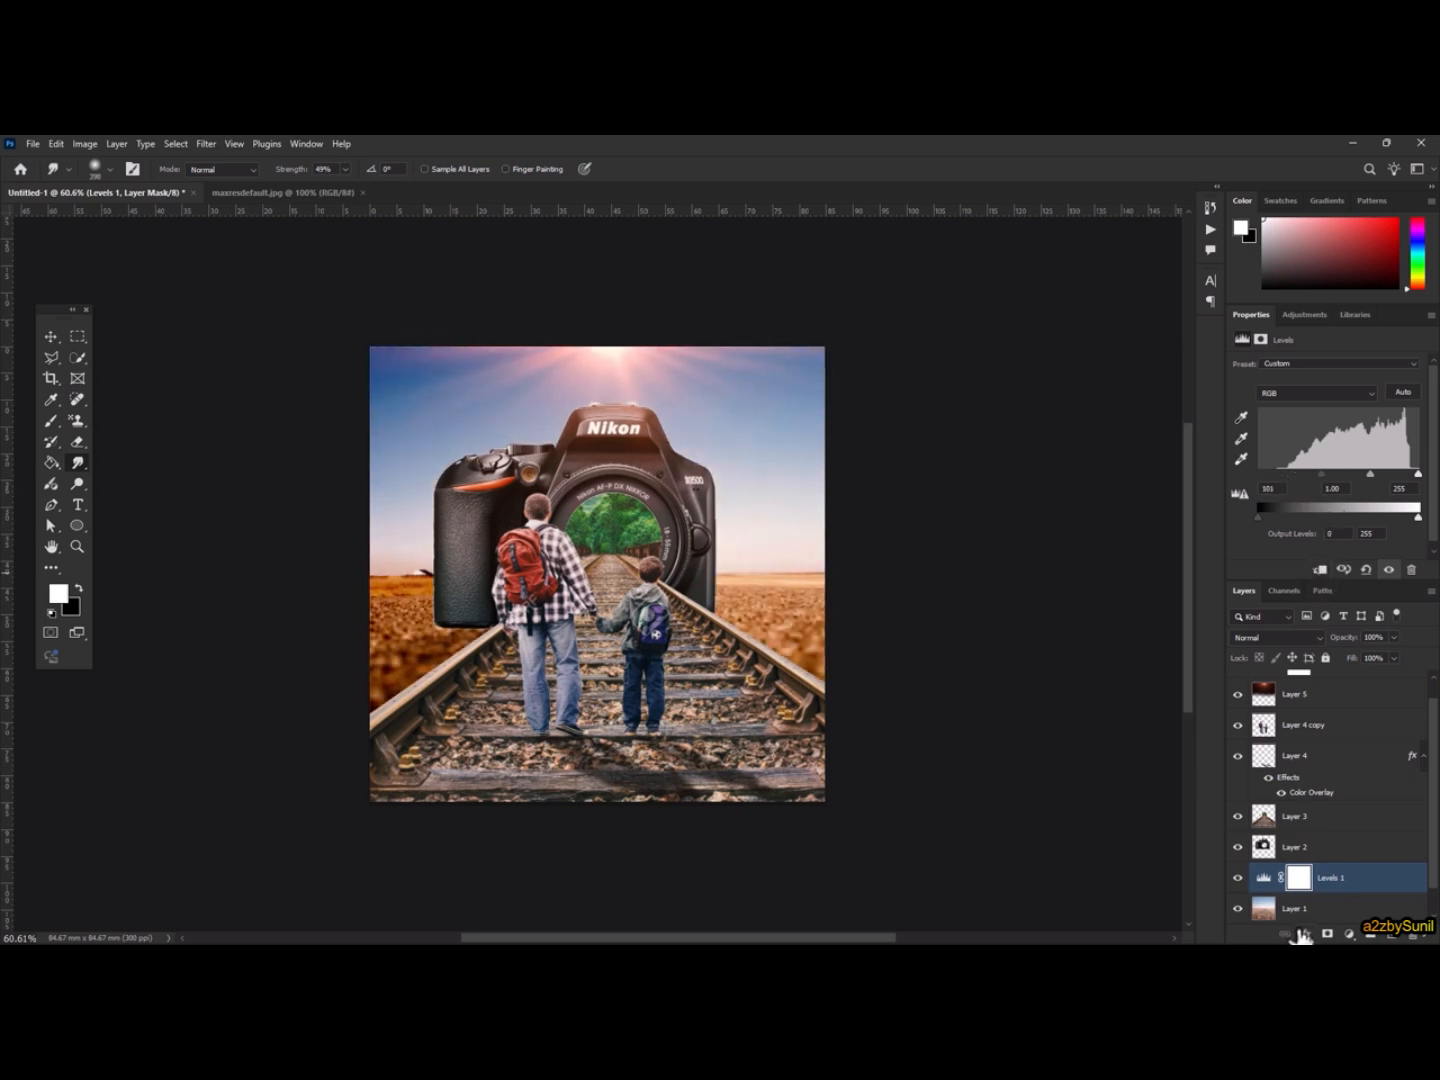
{"action": "mouse_move", "coordinate": [1417, 517]}
{"action": "left_mouse_down"}
{"action": "mouse_move", "coordinate": [1366, 513]}
{"action": "mouse_move", "coordinate": [1405, 518]}
{"action": "left_mouse_up"}
Step: Darken the camera layer with a clipped Levels adjustment, setting black input to 56 and white output to 161
{"action": "left_click", "coordinate": [1316, 851]}
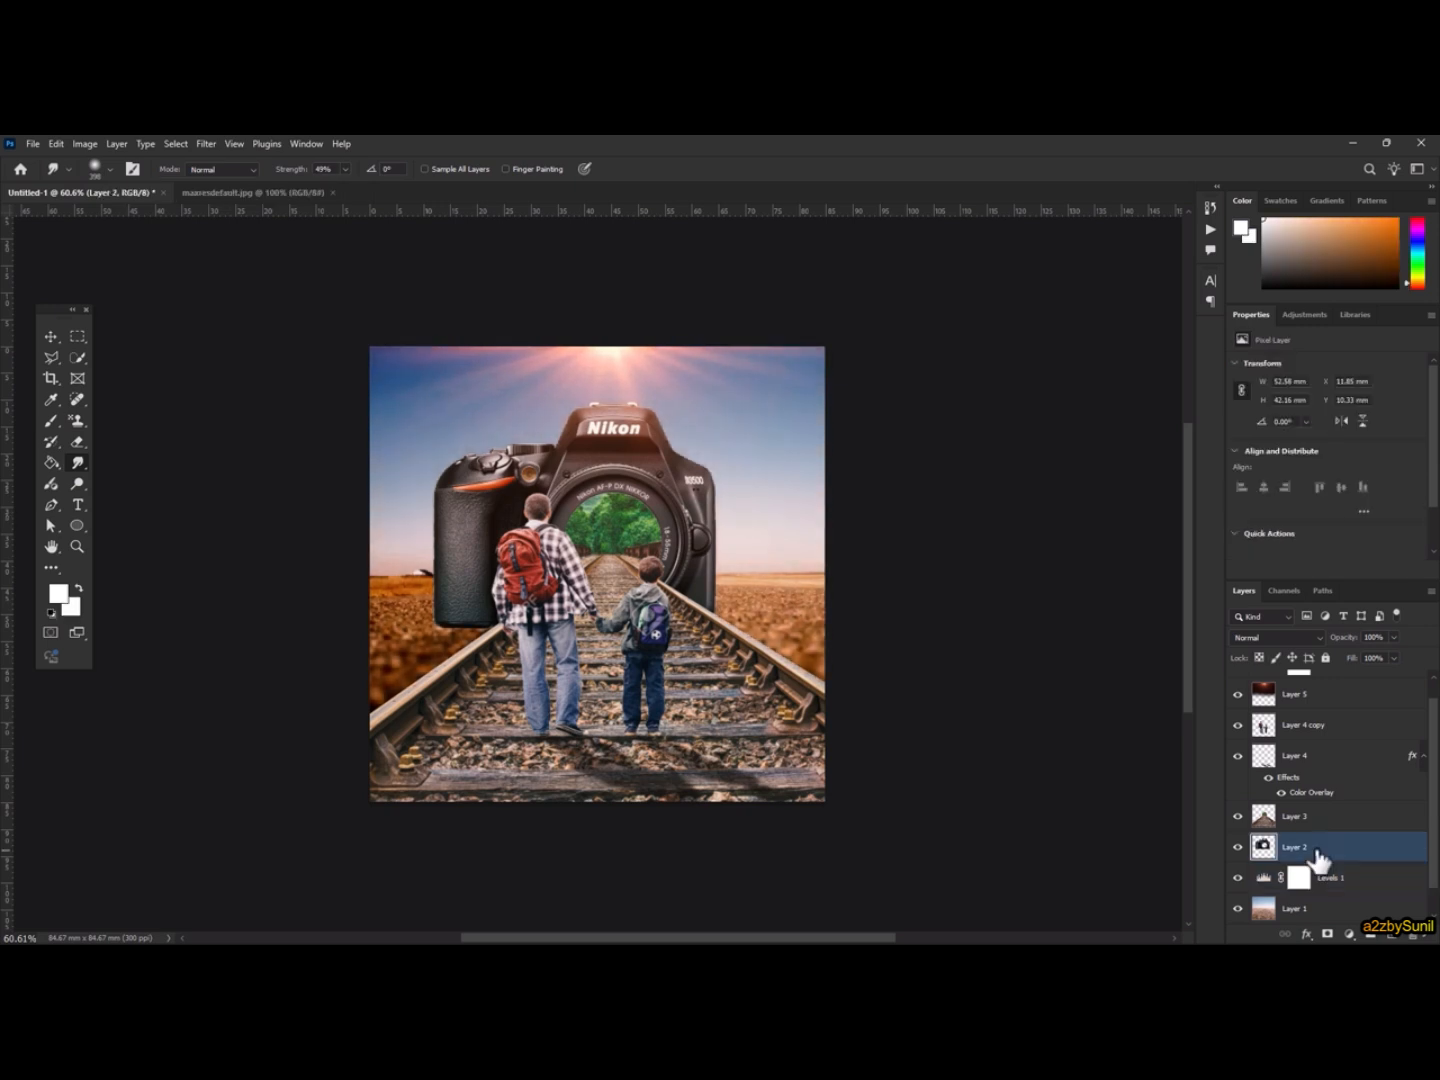
{"action": "left_click", "coordinate": [1349, 934]}
{"action": "left_click", "coordinate": [1365, 736]}
{"action": "left_click_drag", "start_coordinate": [1417, 518], "coordinate": [1360, 518]}
{"action": "left_click", "coordinate": [1320, 569]}
{"action": "left_click_drag", "start_coordinate": [1257, 473], "coordinate": [1291, 484]}
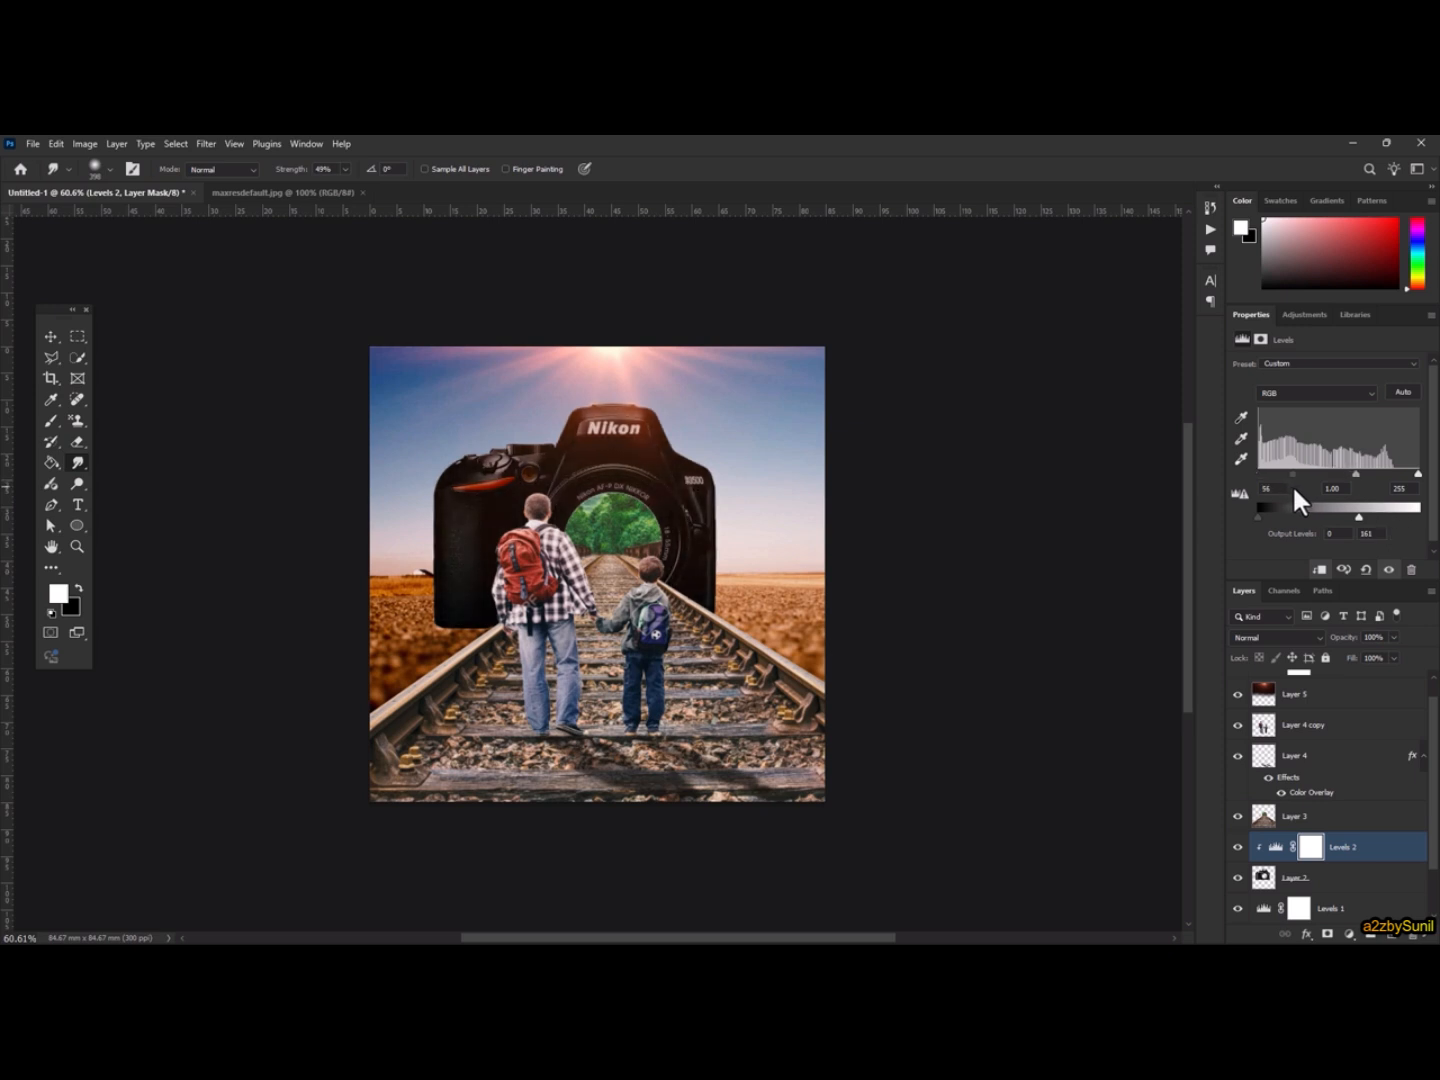
Step: Darken the railway track layer with a Levels adjustment clipped to it, setting black input to 66
{"action": "left_click", "coordinate": [1333, 821]}
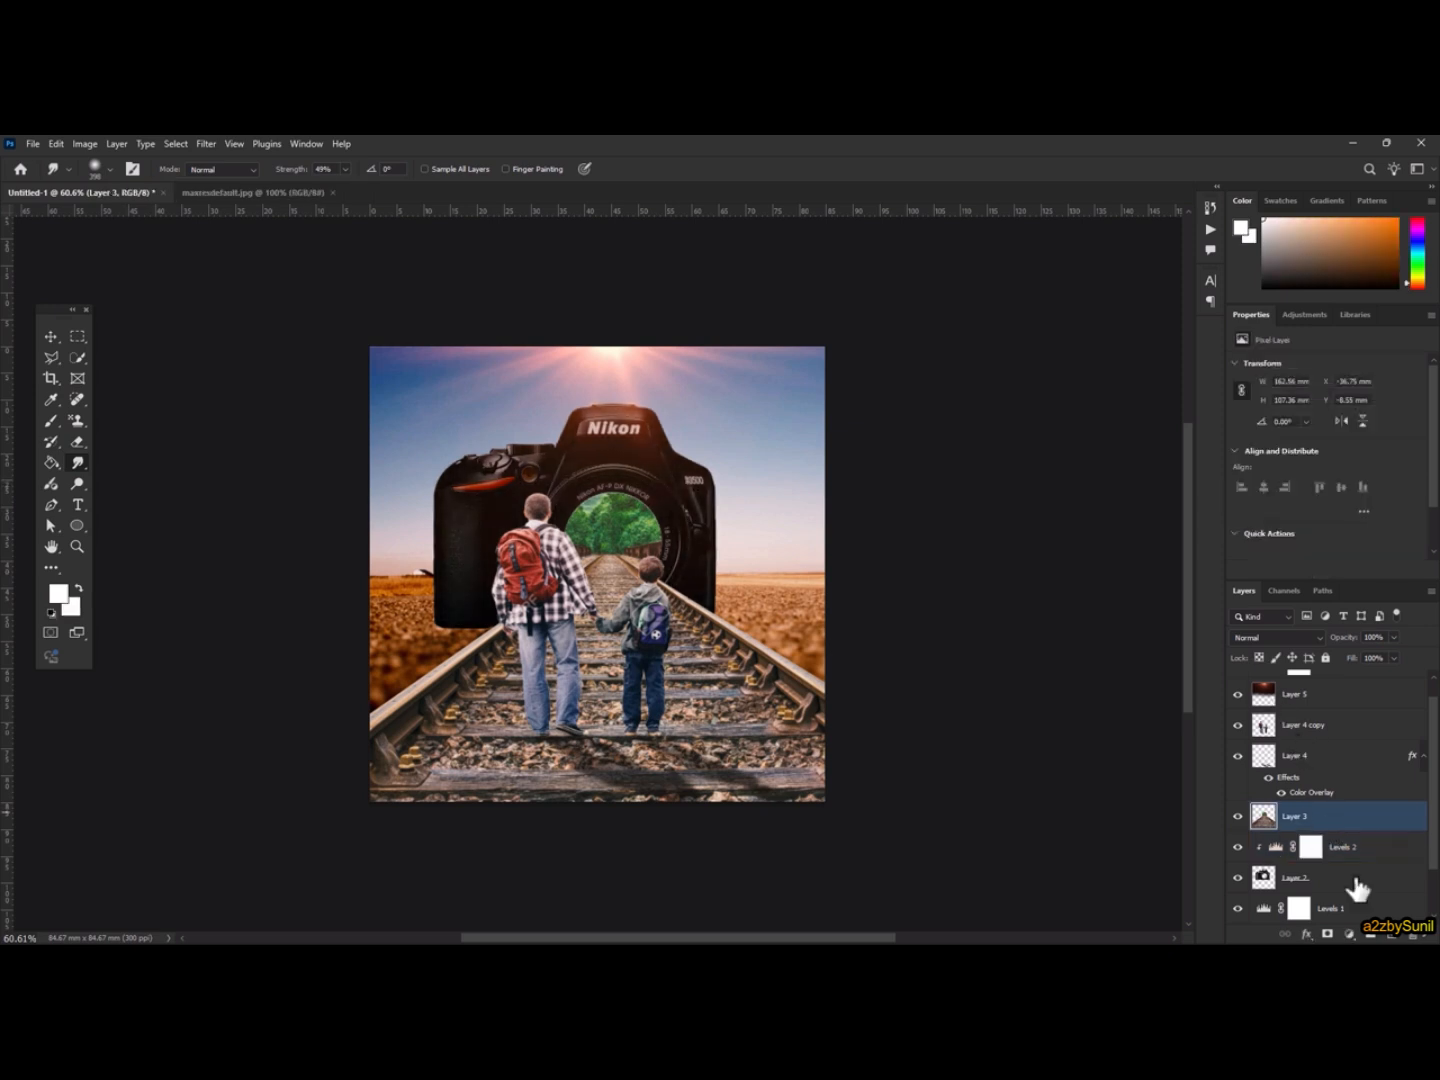
{"action": "left_click", "coordinate": [1353, 933]}
{"action": "left_click", "coordinate": [1373, 732]}
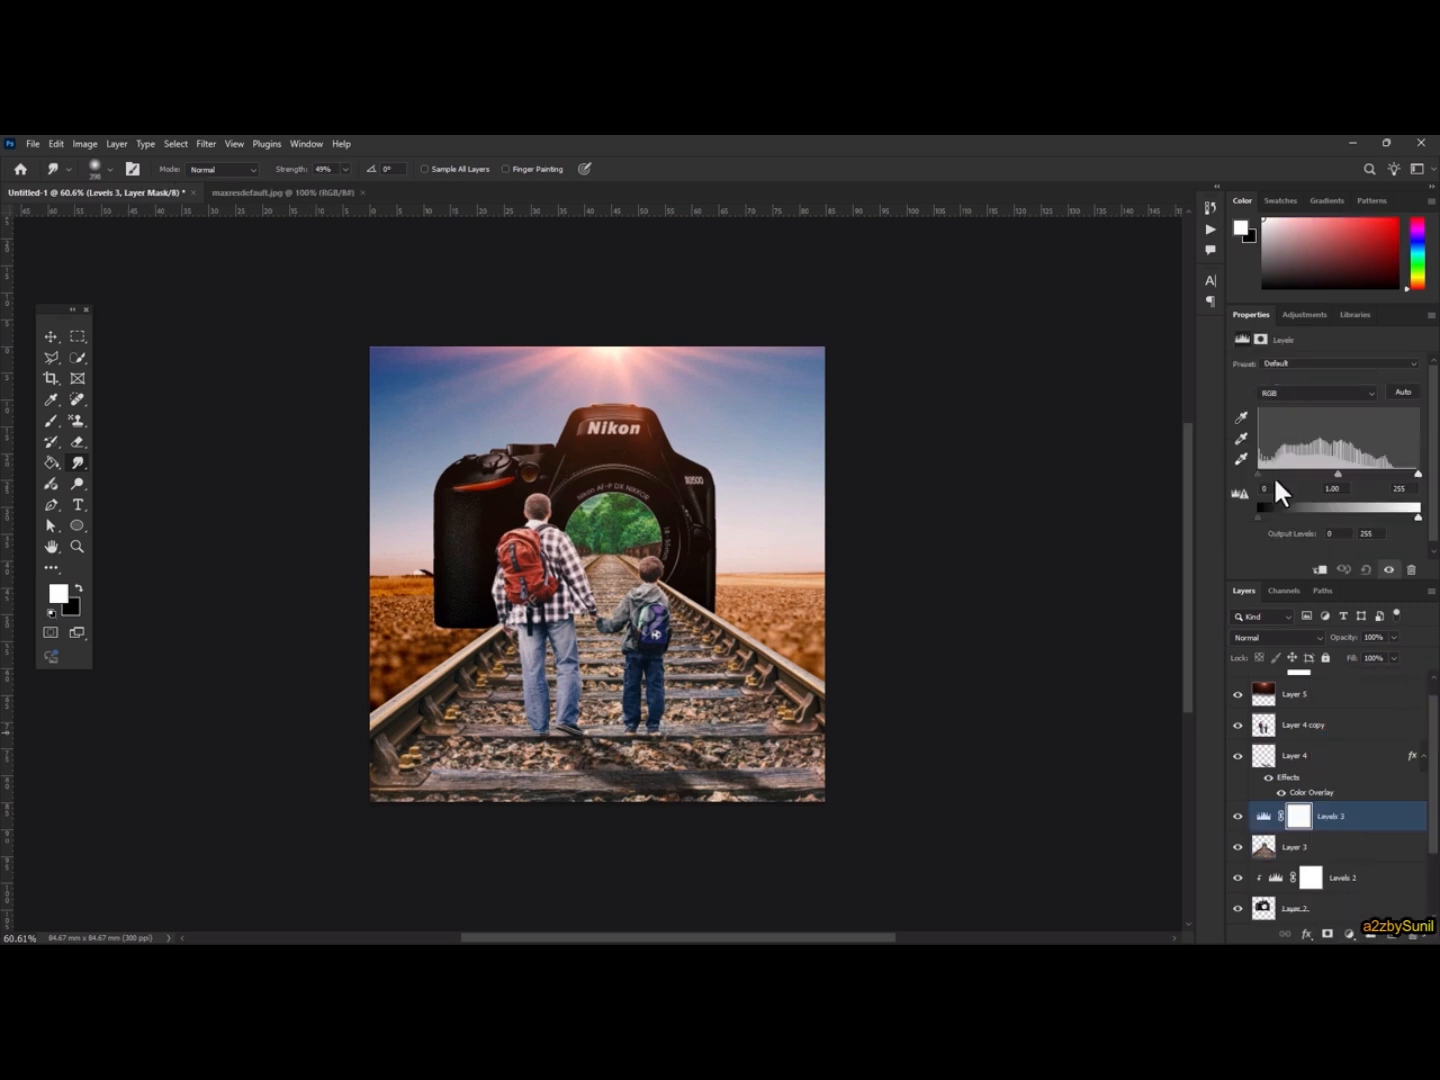
{"action": "left_click_drag", "start_coordinate": [1256, 473], "coordinate": [1300, 481]}
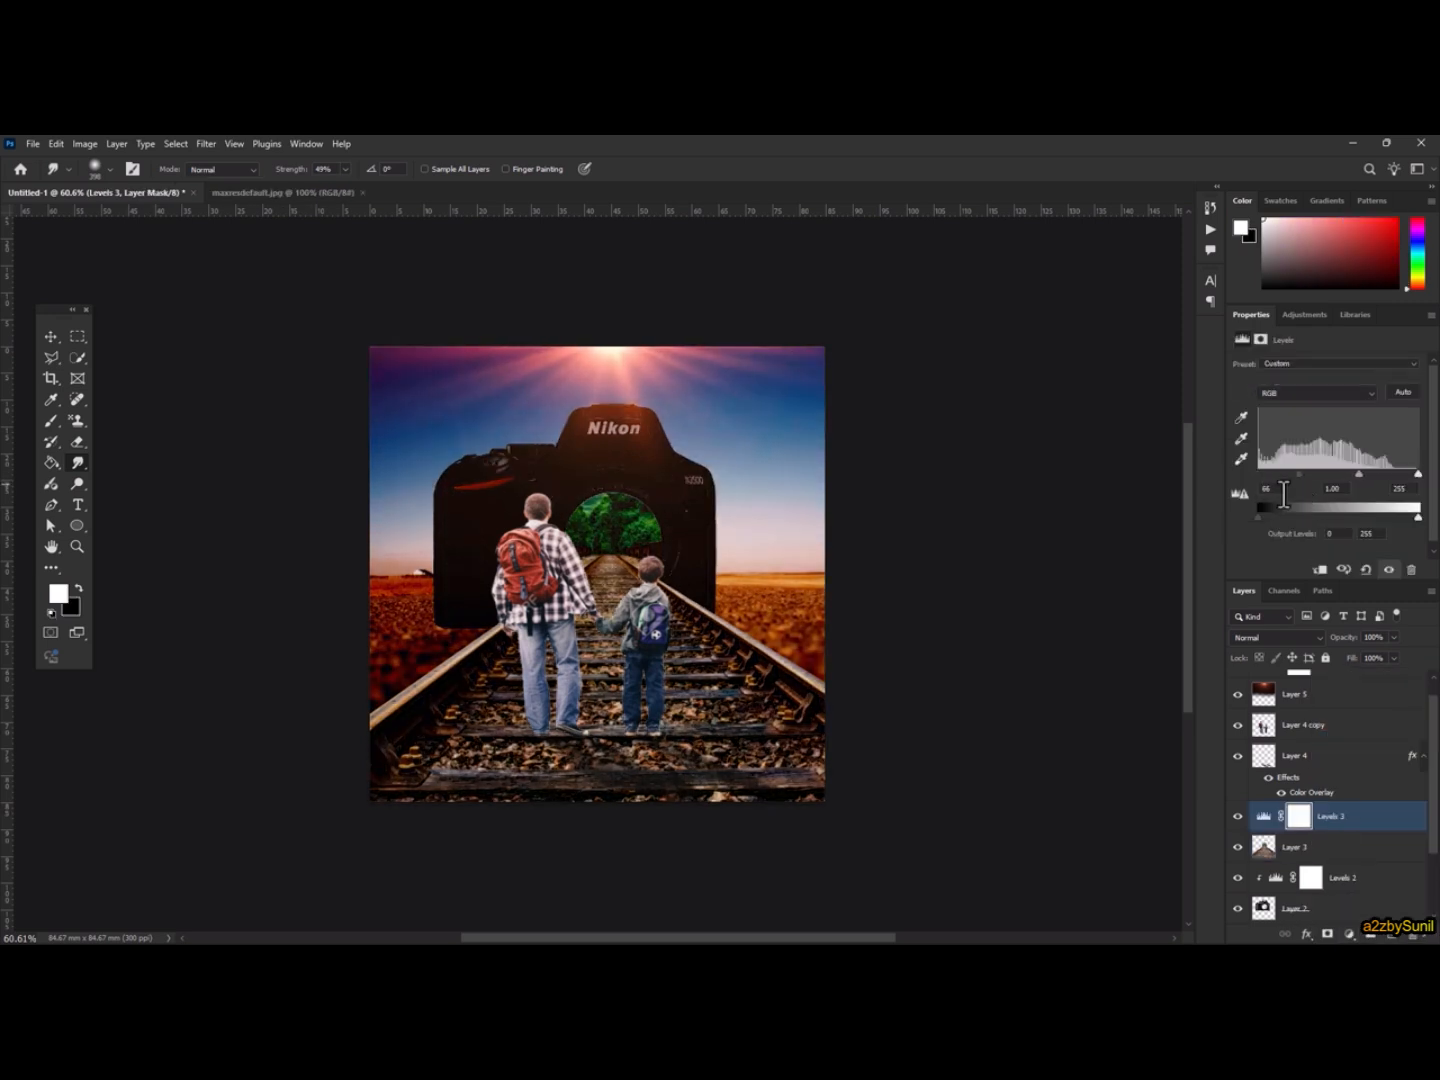
{"action": "left_click", "coordinate": [1320, 569]}
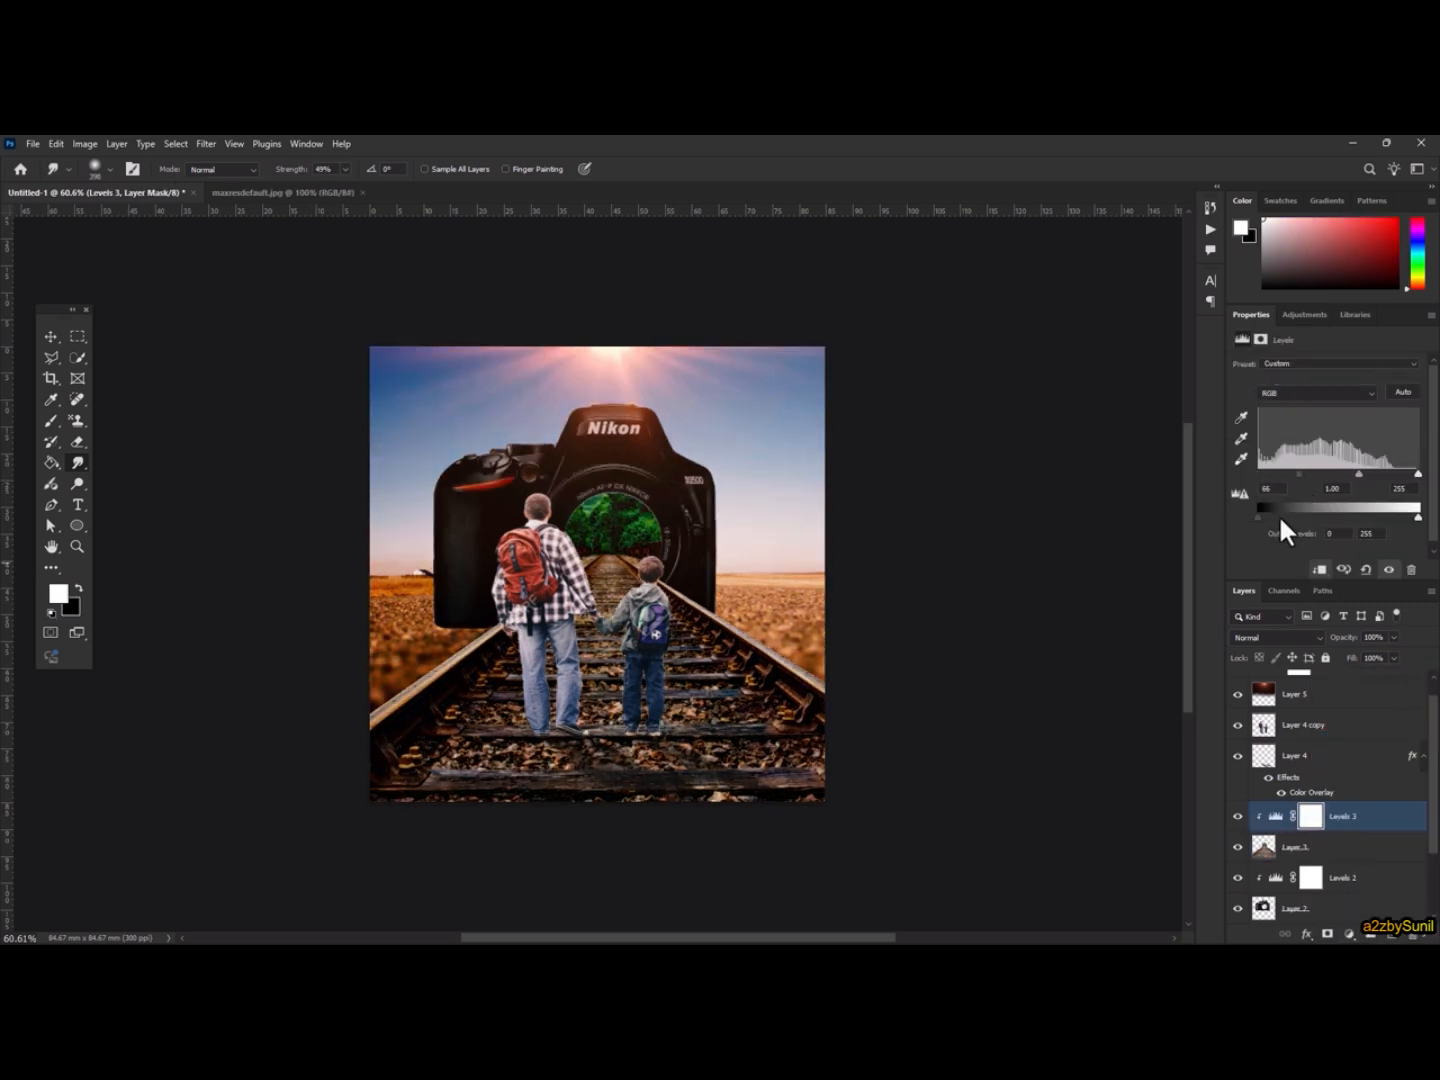
Step: Darken the father-and-son layer with a Levels adjustment clipped to it, setting black input to 97
{"action": "left_click", "coordinate": [1303, 734]}
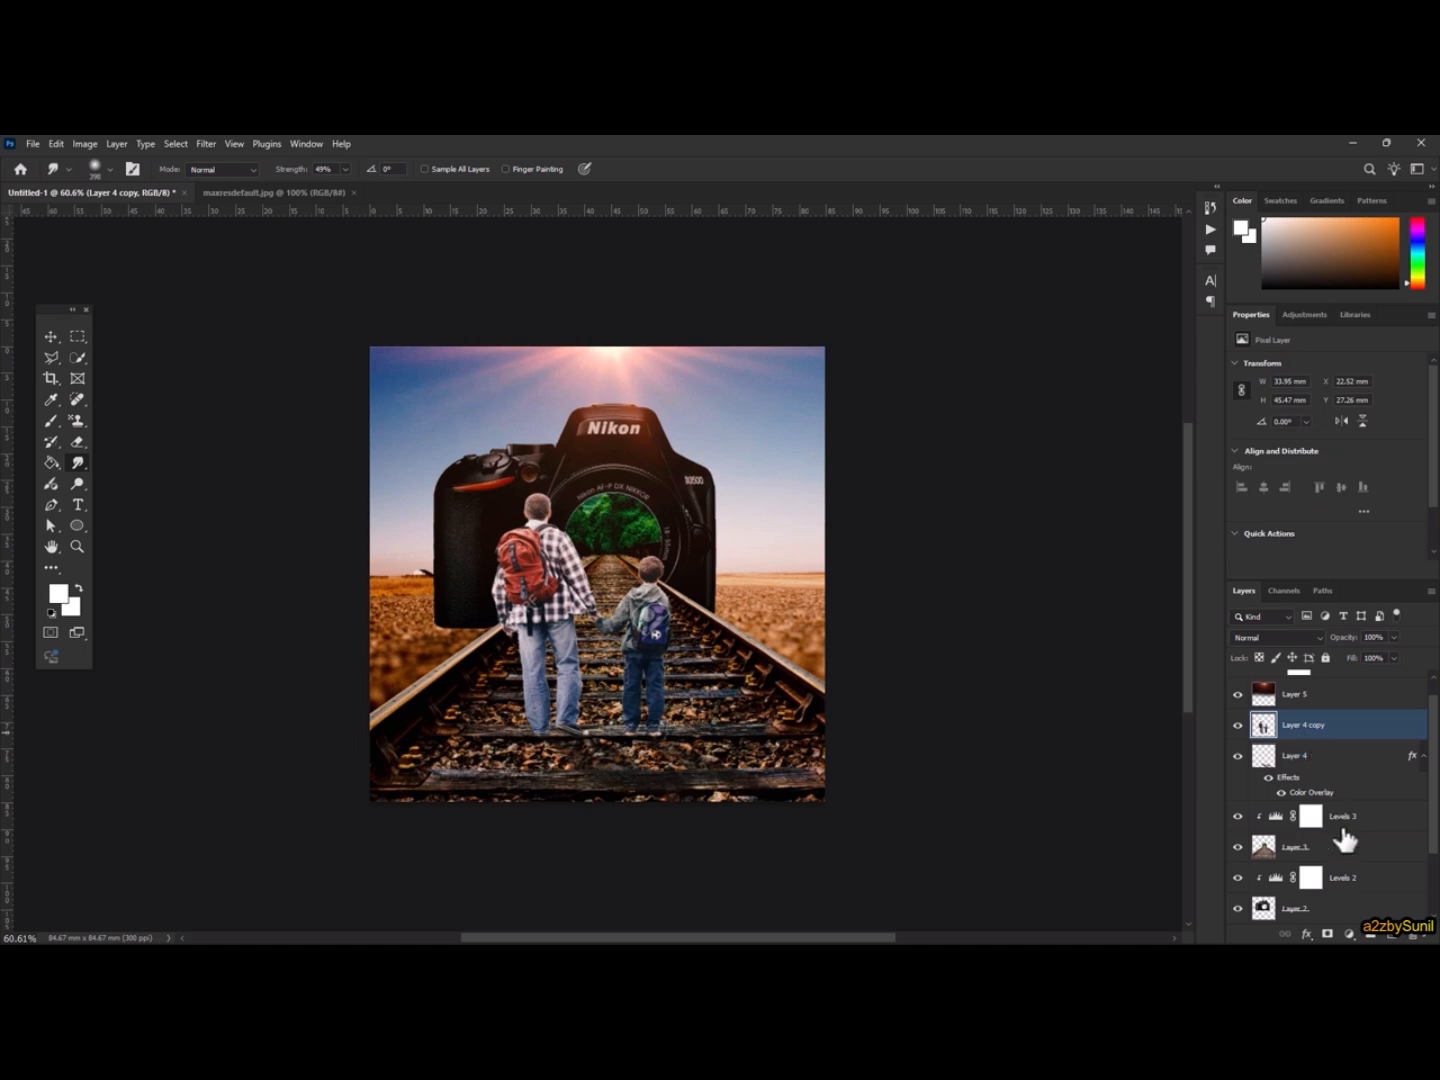
{"action": "left_click", "coordinate": [1352, 933]}
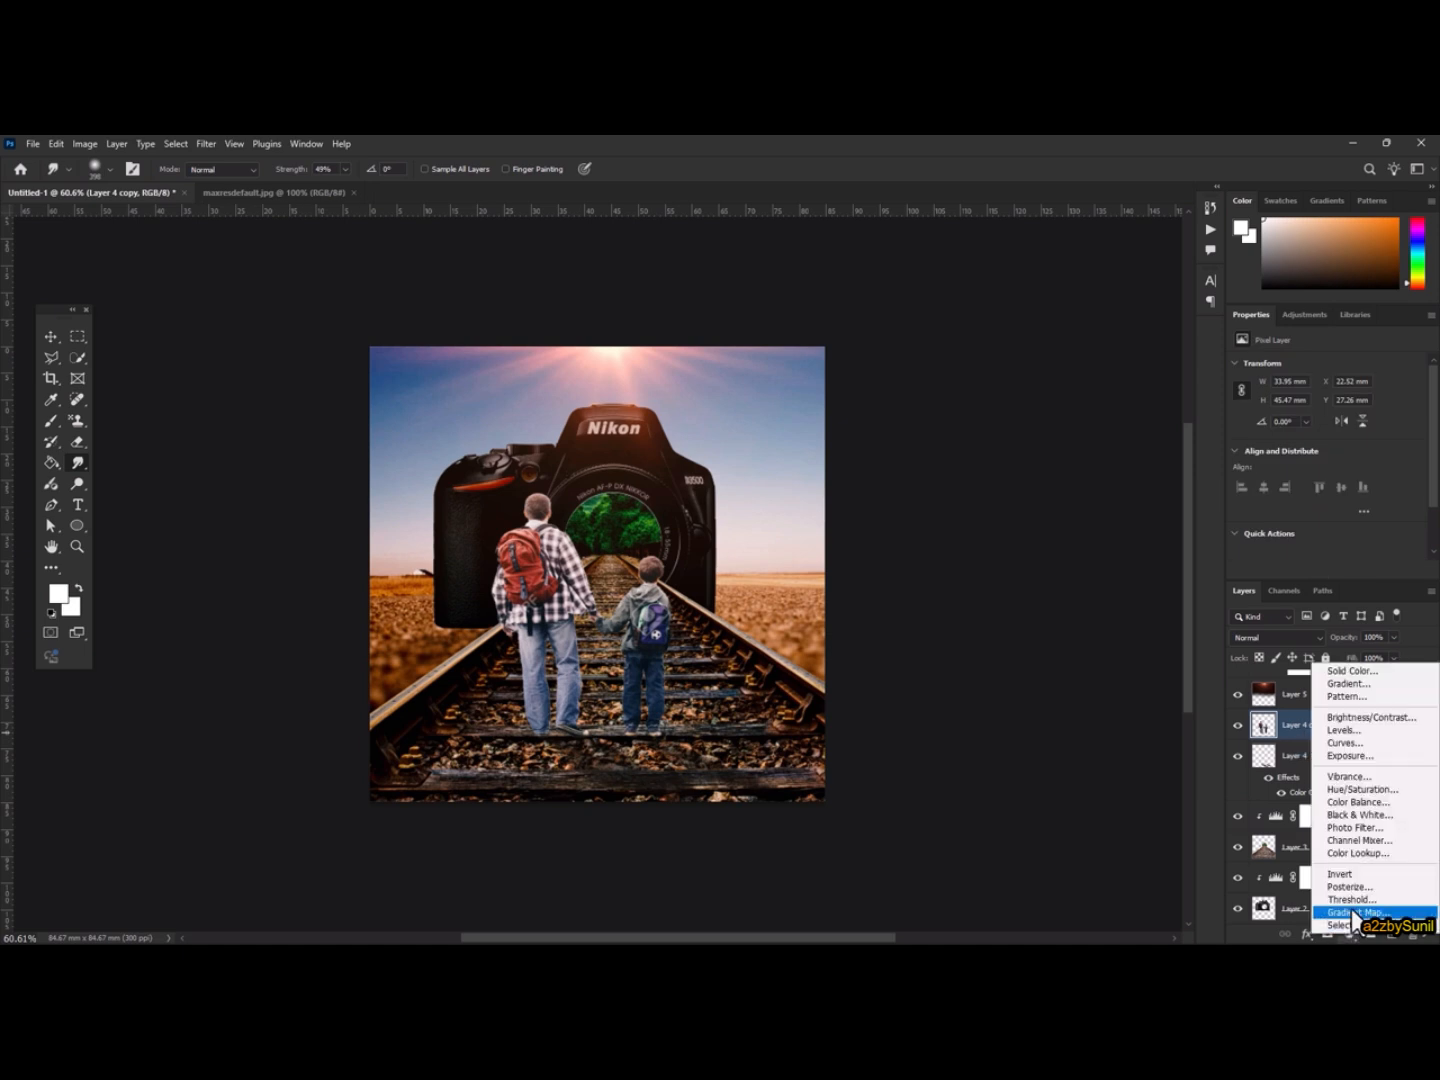
{"action": "left_click", "coordinate": [1388, 729]}
{"action": "left_click_drag", "start_coordinate": [1259, 473], "coordinate": [1318, 476]}
{"action": "left_click", "coordinate": [1319, 569]}
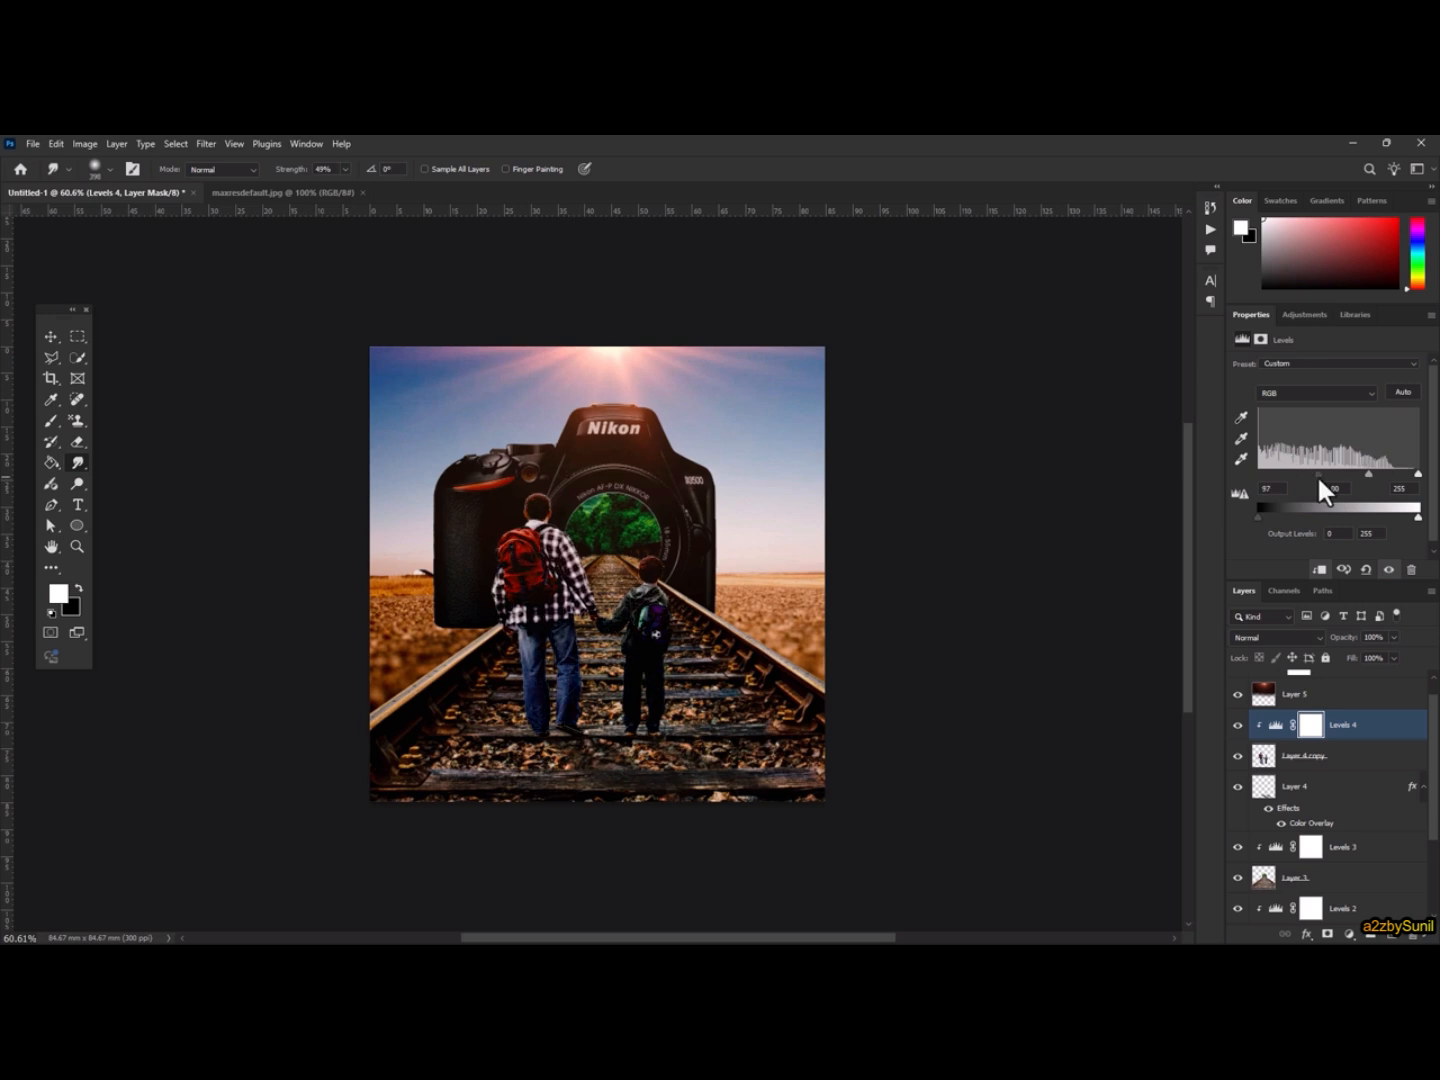
Step: Move the lens flare layer slightly upward so its bright center sits above the canvas's upper edge
{"action": "left_click", "coordinate": [53, 336]}
{"action": "left_click", "coordinate": [1342, 699]}
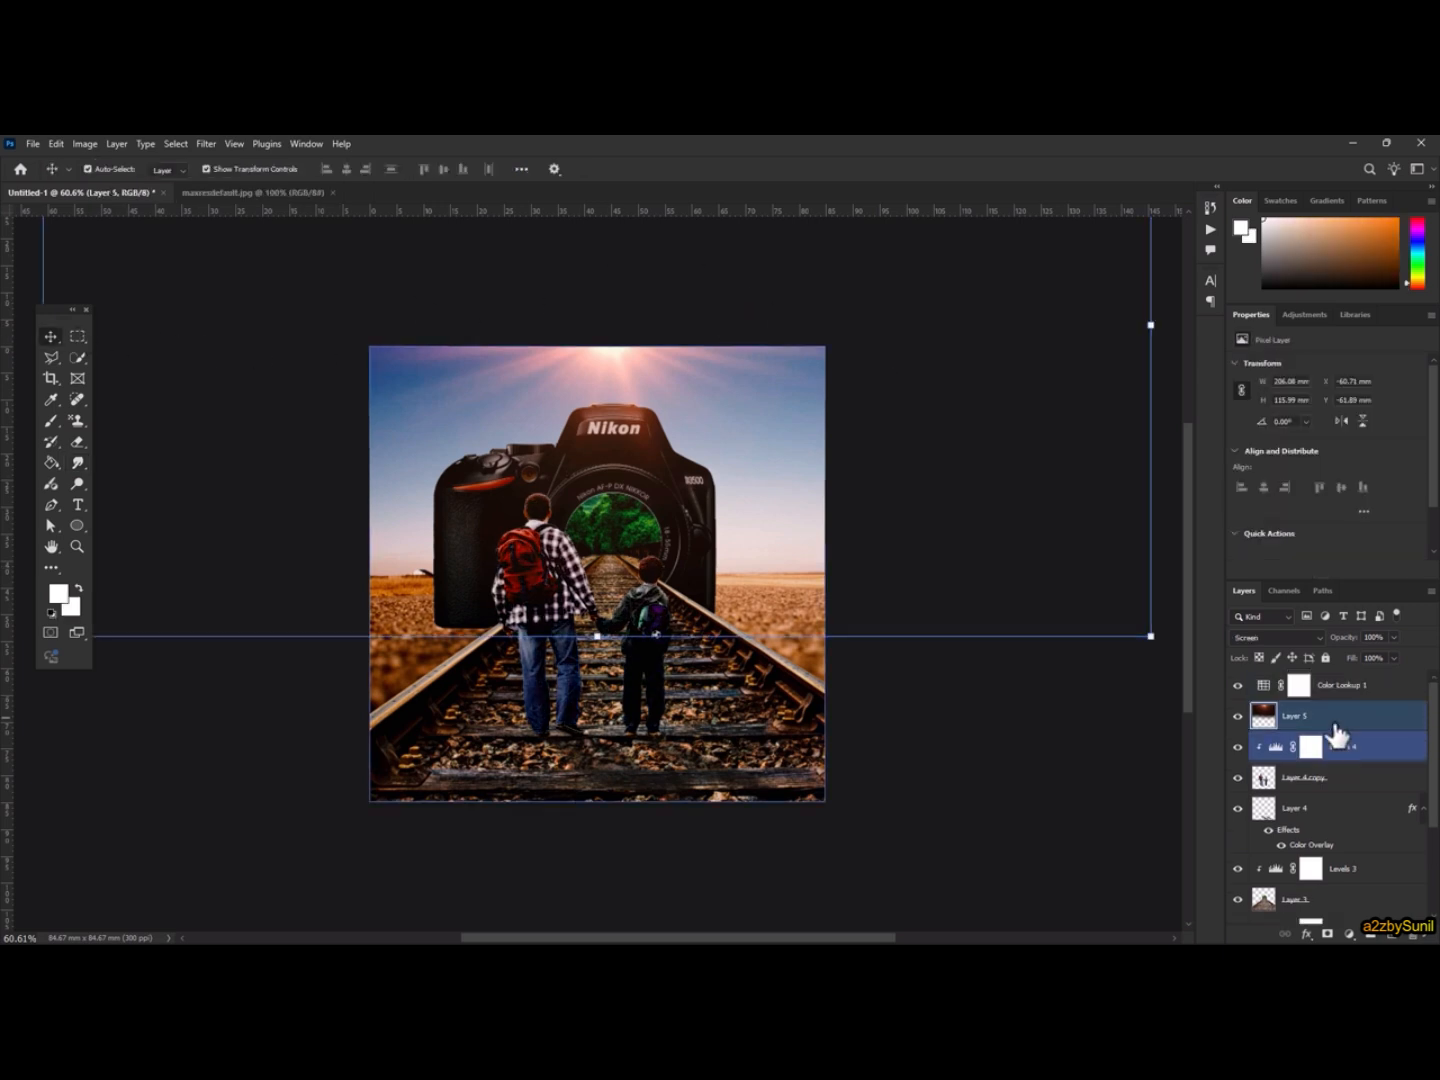
{"action": "left_click_drag", "start_coordinate": [602, 347], "coordinate": [597, 314]}
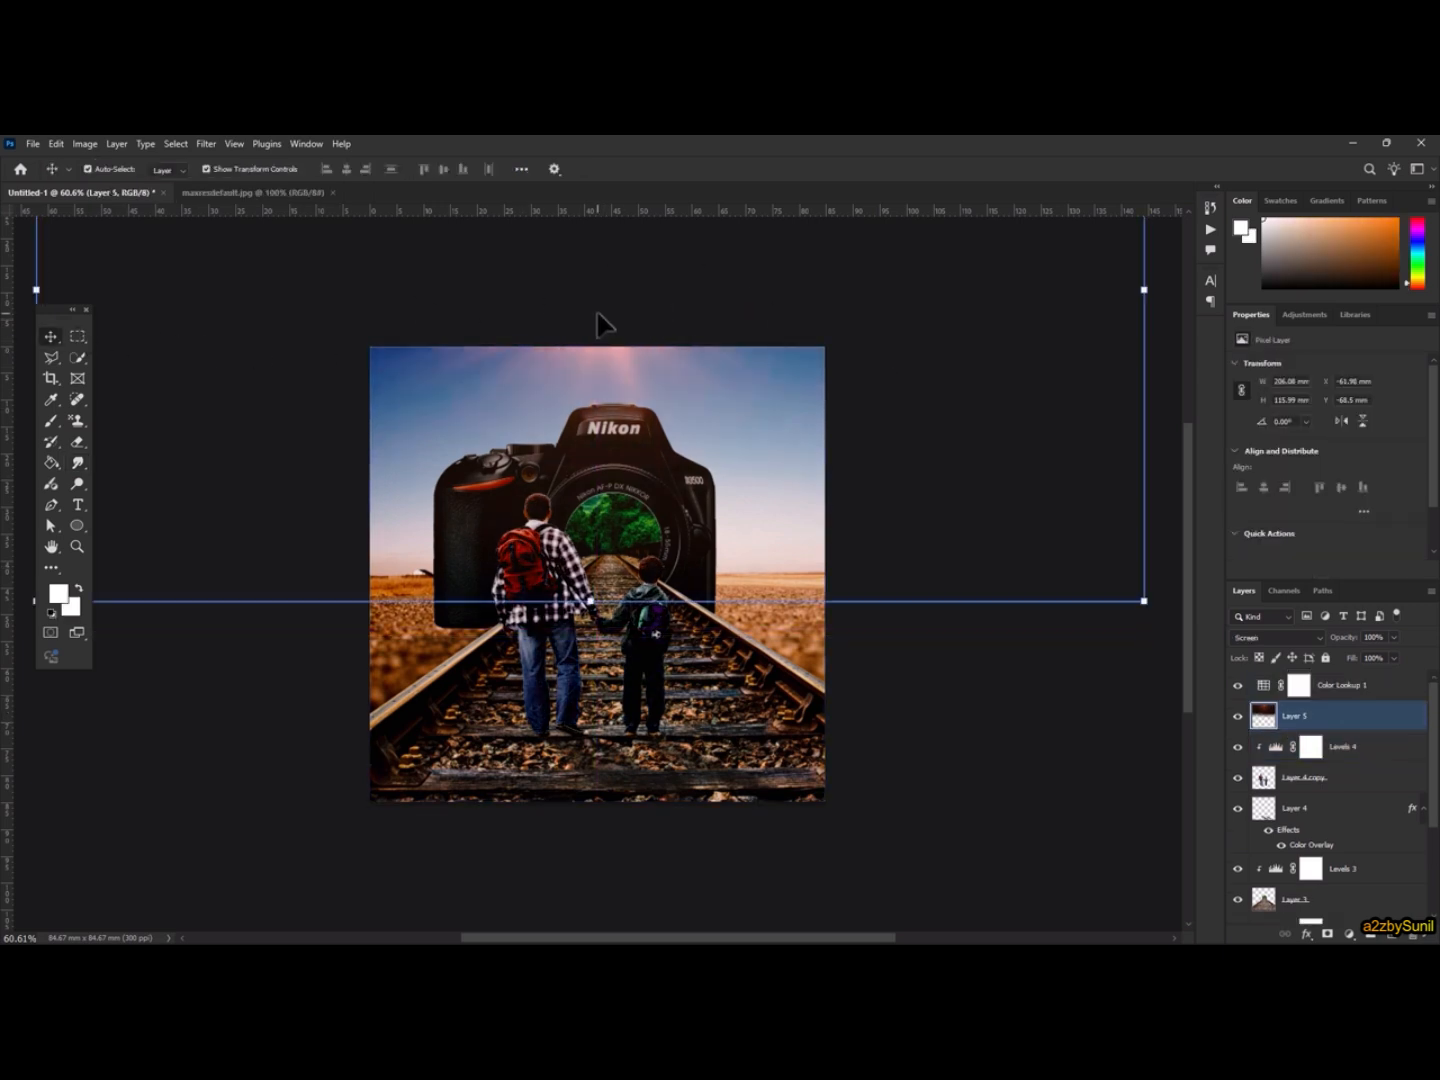
Step: Add a Vibrance adjustment above the lens flare layer with vibrance -21 and saturation -32
{"action": "left_click", "coordinate": [1349, 933]}
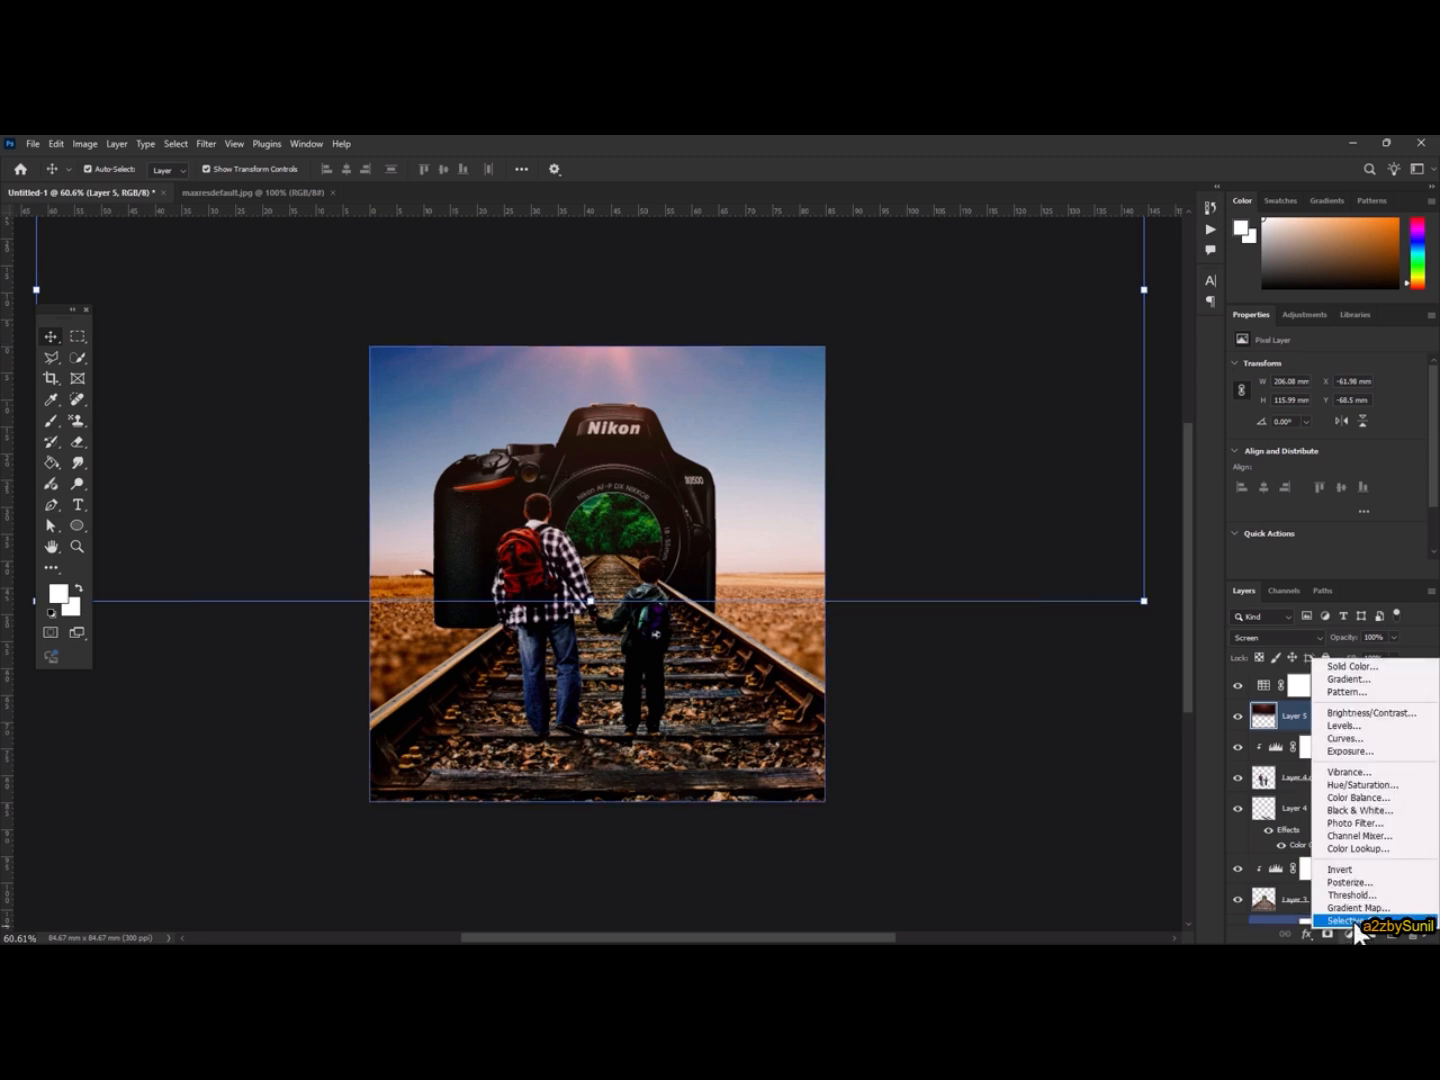
{"action": "left_click", "coordinate": [1386, 770]}
{"action": "left_click_drag", "start_coordinate": [1327, 379], "coordinate": [1296, 404]}
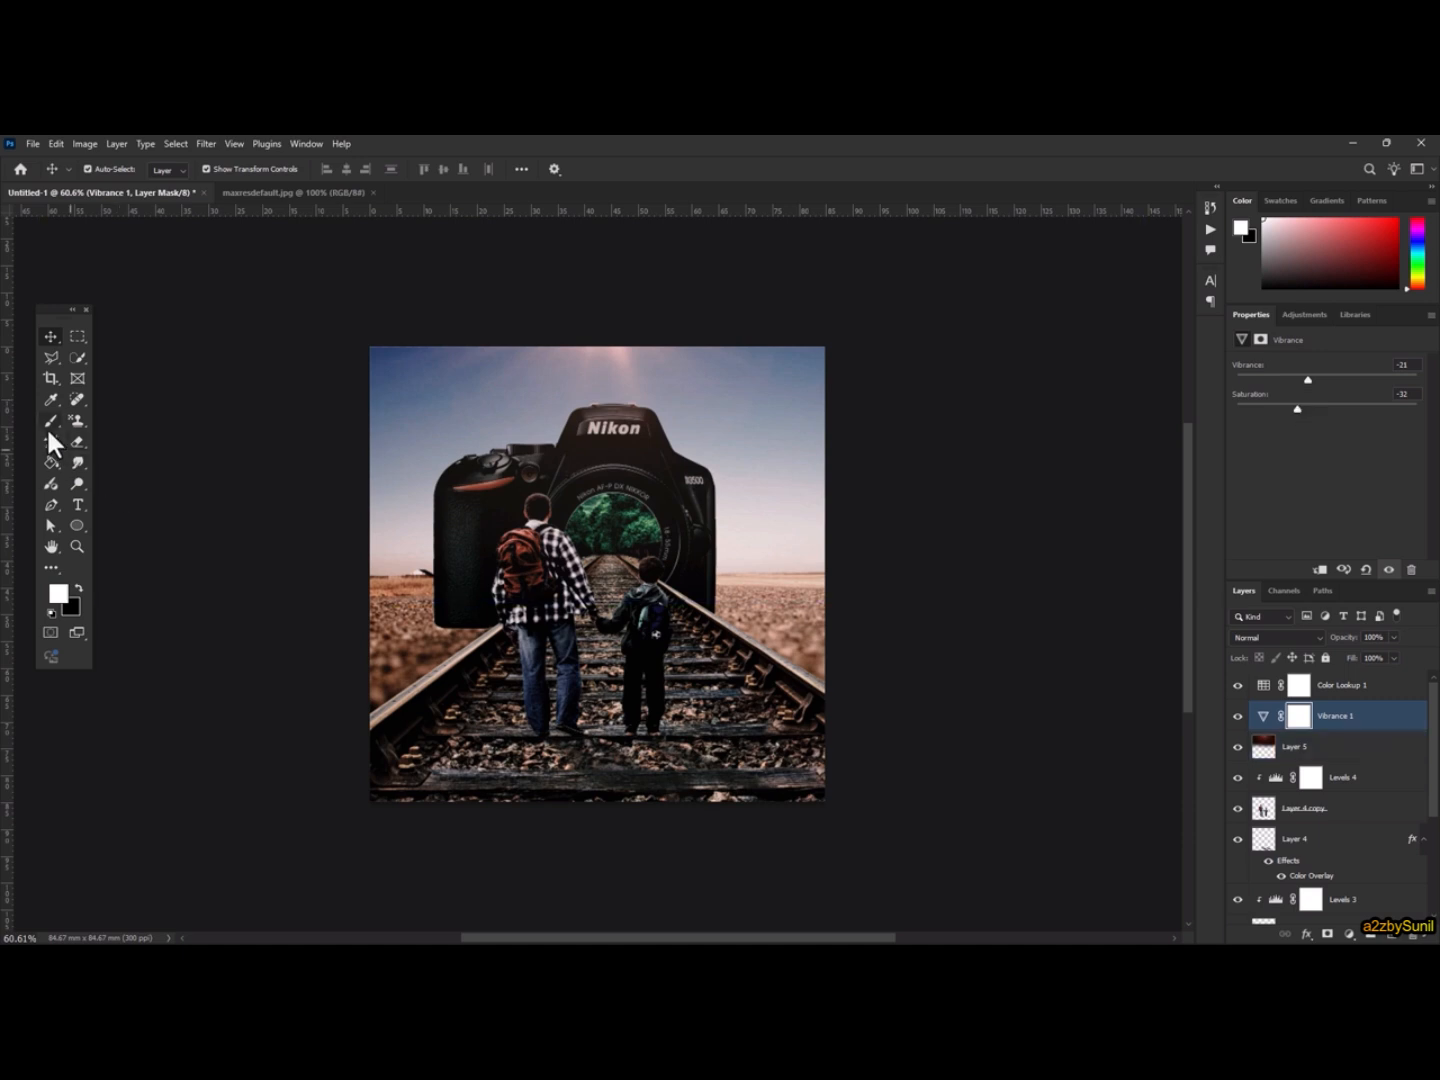
Step: Crop both sides of the canvas to a portrait format about 63 mm wide, recentering the camera and figures in the frame
{"action": "left_click", "coordinate": [51, 379]}
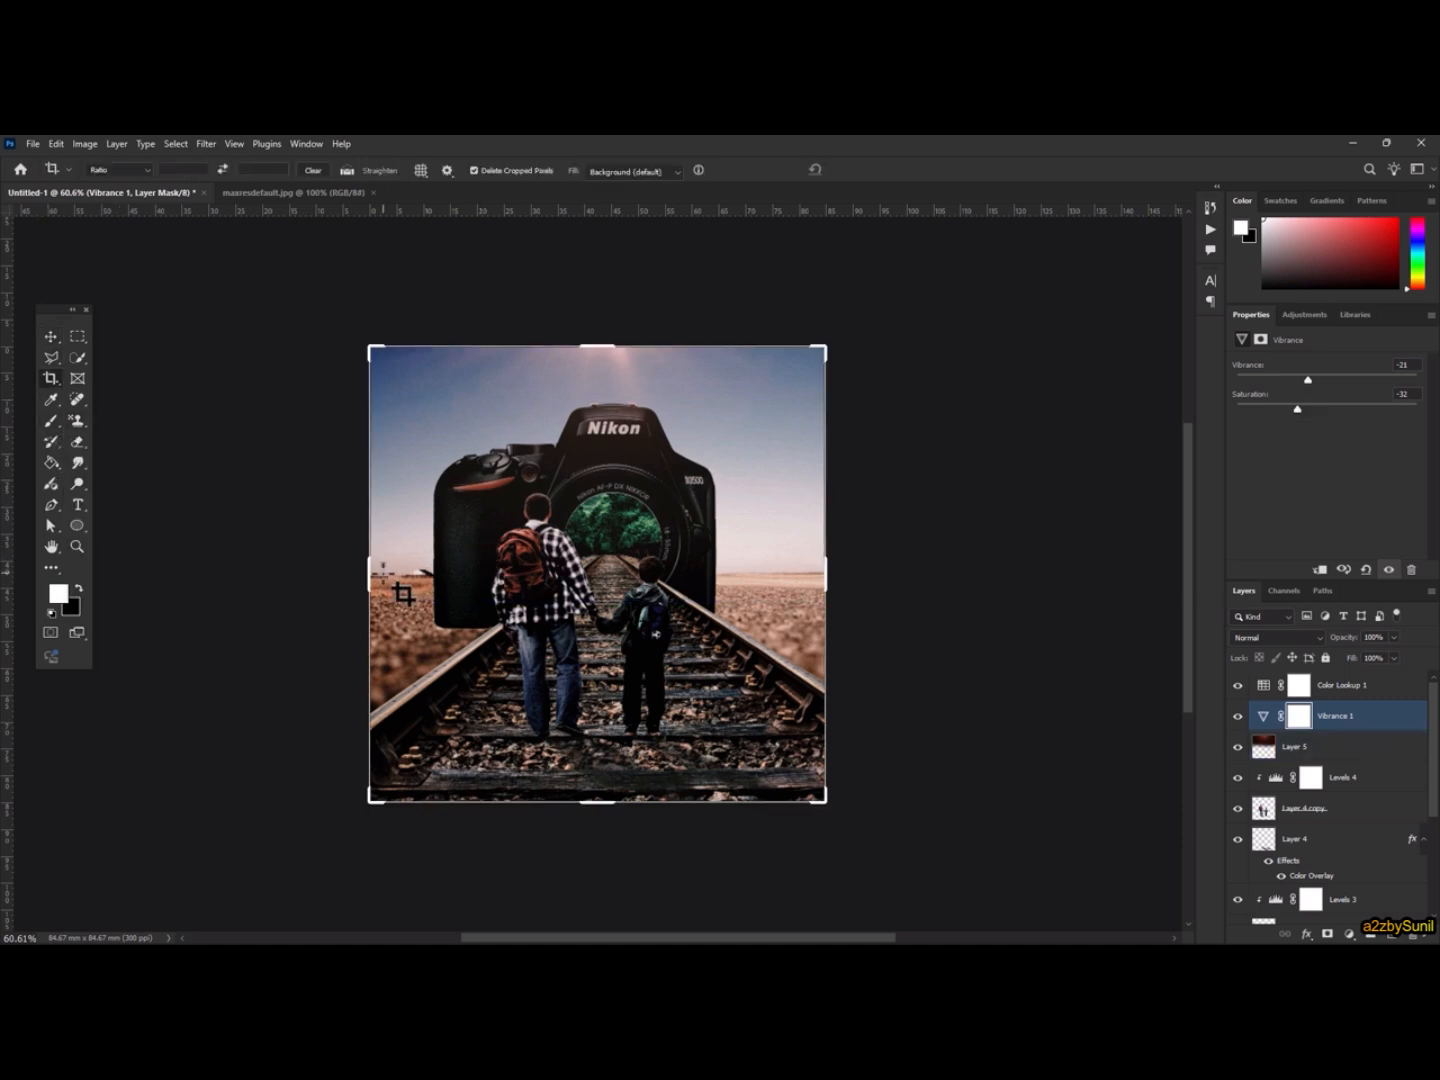
{"action": "left_click_drag", "start_coordinate": [368, 572], "coordinate": [421, 573]}
{"action": "left_click_drag", "start_coordinate": [608, 550], "coordinate": [623, 538]}
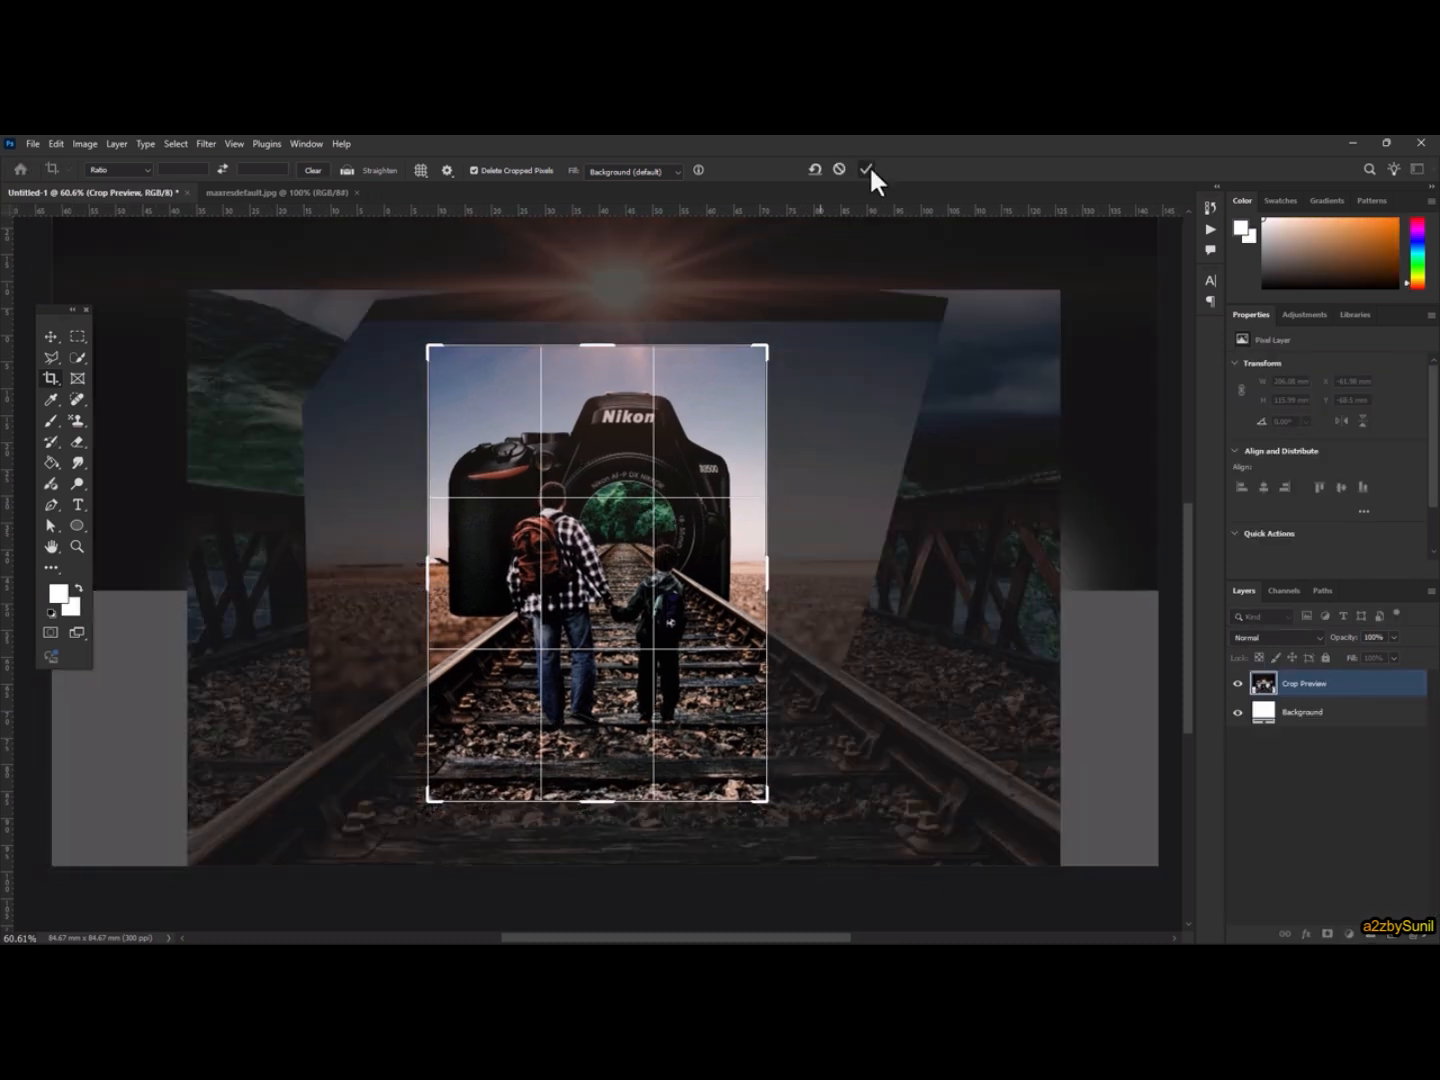
{"action": "left_click", "coordinate": [867, 167]}
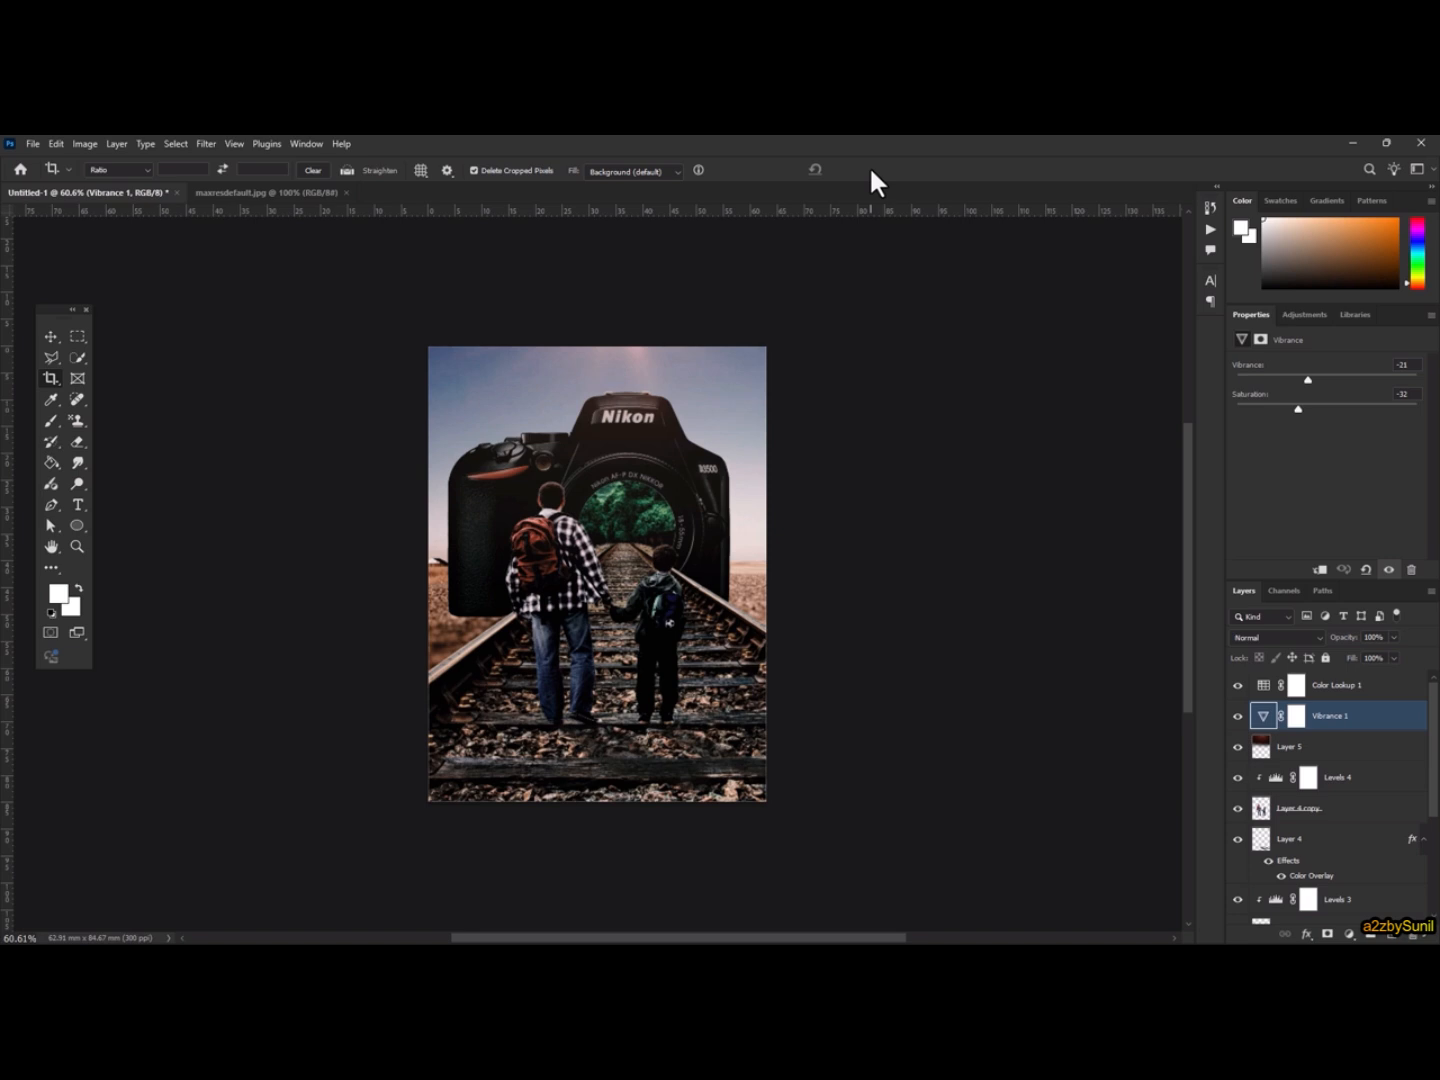